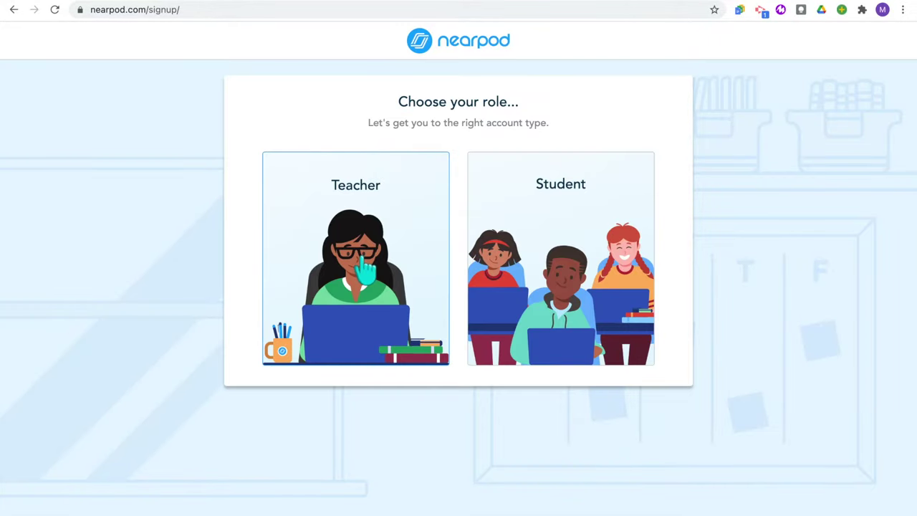
# Step: Sign up as a teacher and turn on Immersive Reader in Lesson Settings
pyautogui.click(365, 269)
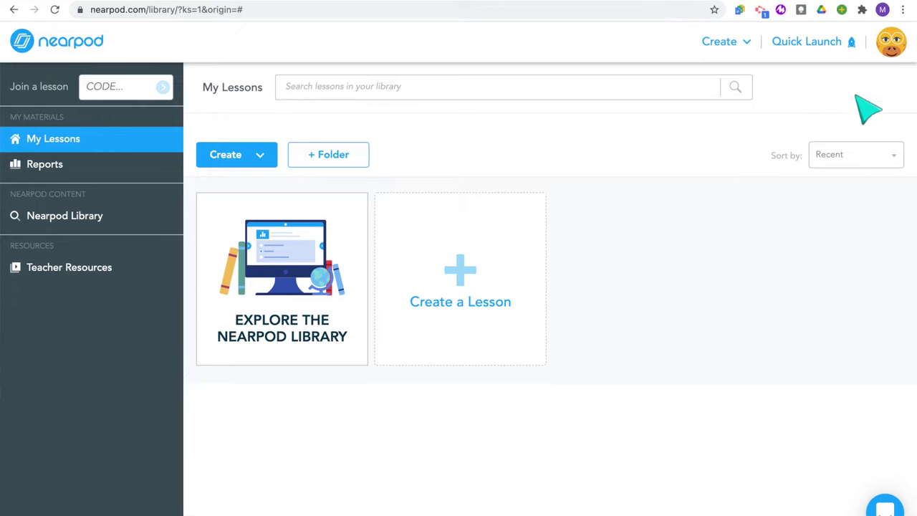
pyautogui.click(891, 49)
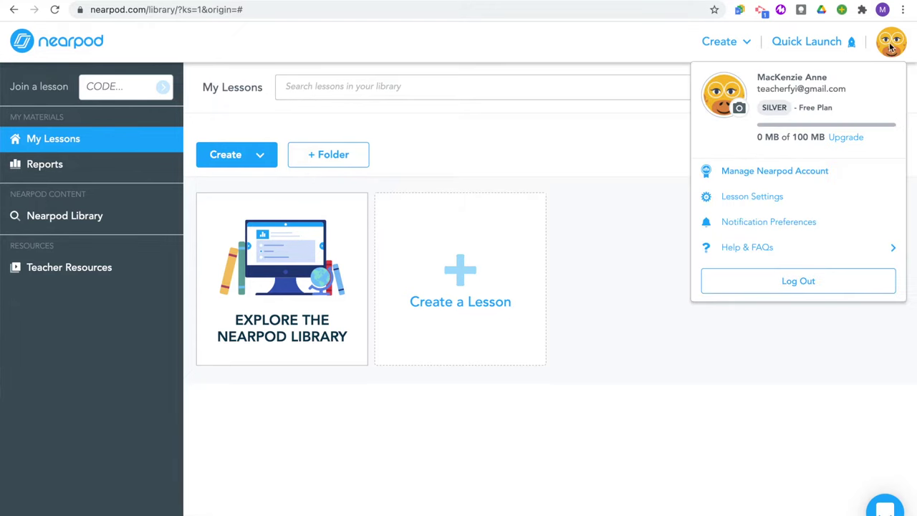
pyautogui.click(758, 200)
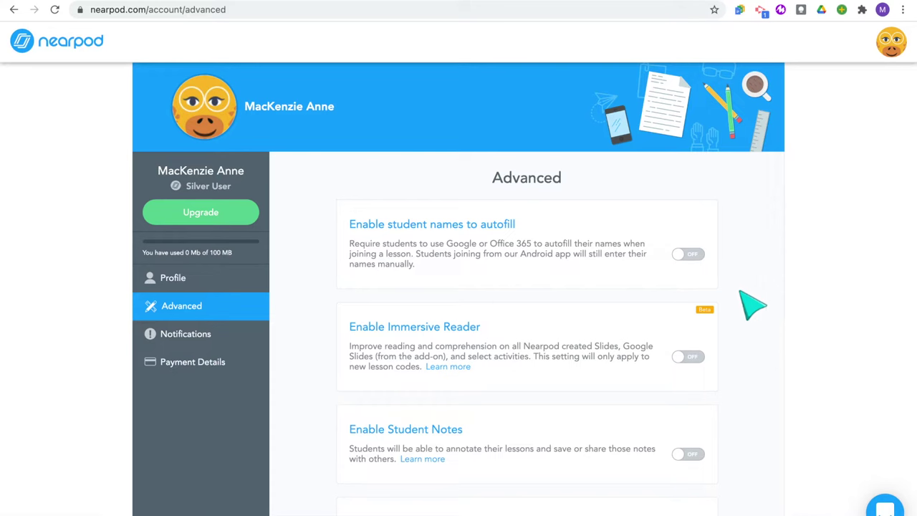
pyautogui.scroll(-1, 684, 283)
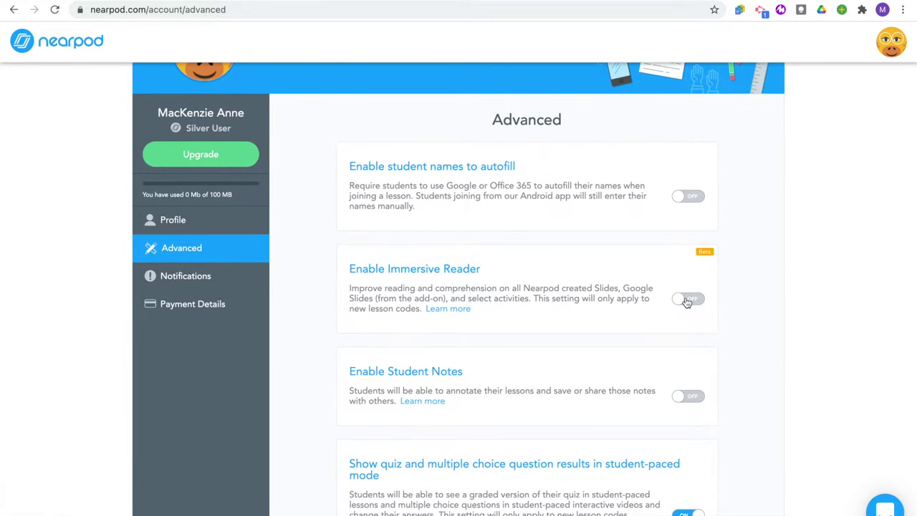
pyautogui.click(686, 301)
# Step: Turn on Collaborate Board for Student-Paced lessons and require student responses
pyautogui.scroll(-2, 686, 323)
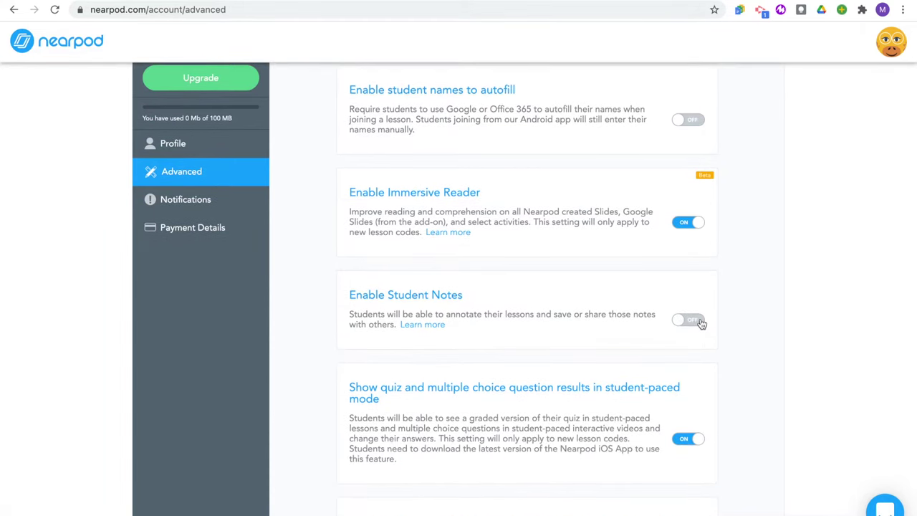
pyautogui.scroll(-3, 701, 323)
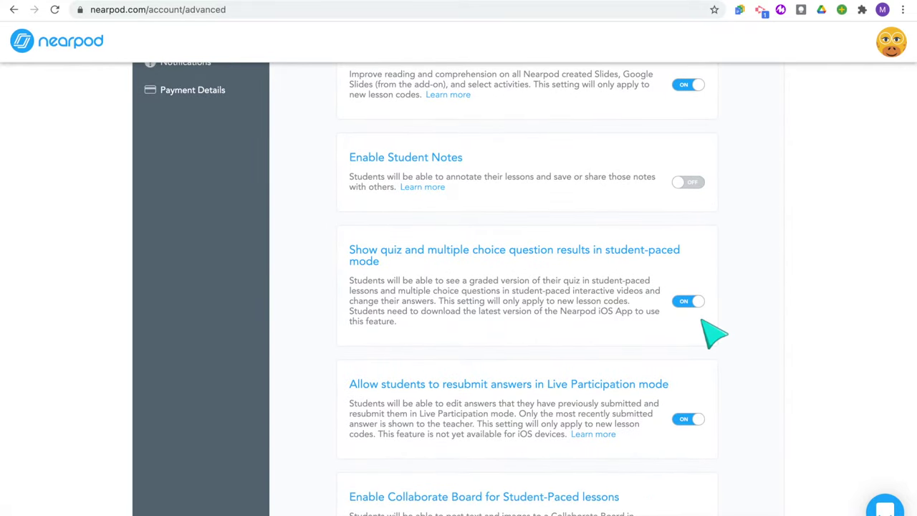
pyautogui.scroll(-2, 702, 322)
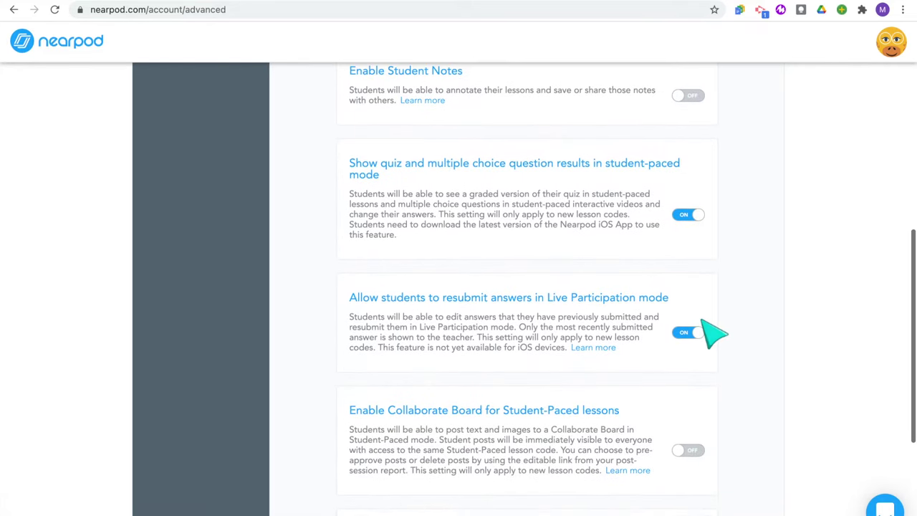
pyautogui.click(687, 452)
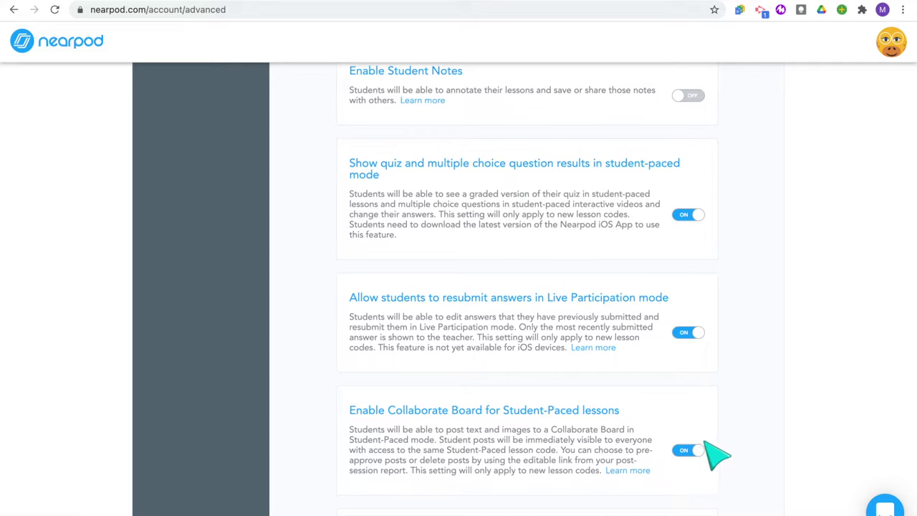
pyautogui.scroll(-3, 717, 452)
pyautogui.scroll(-2, 745, 437)
pyautogui.scroll(-2, 745, 437)
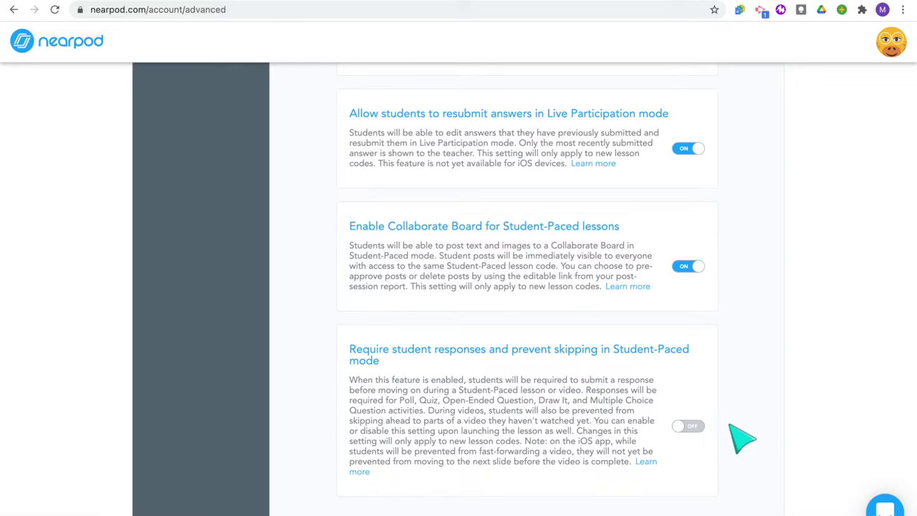
pyautogui.click(687, 429)
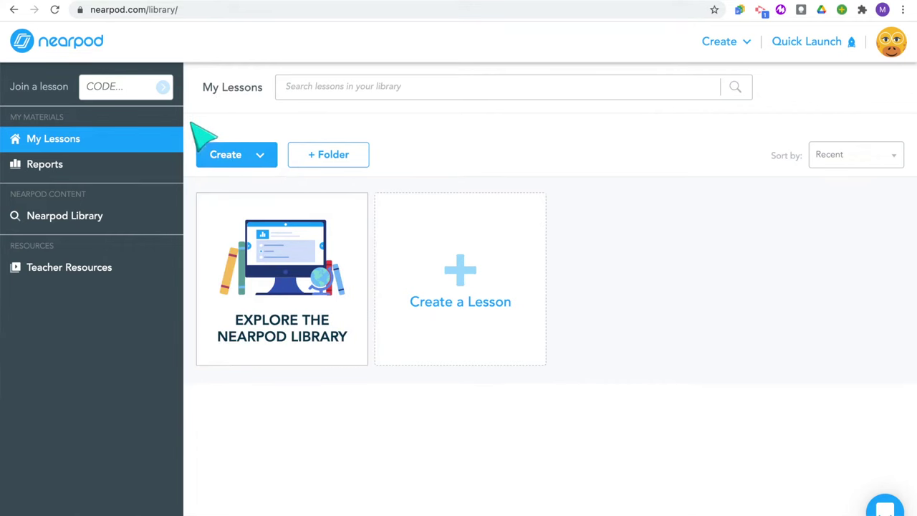
# Step: Search the Nearpod Library for water cycle and limit the results to Lessons
pyautogui.click(106, 221)
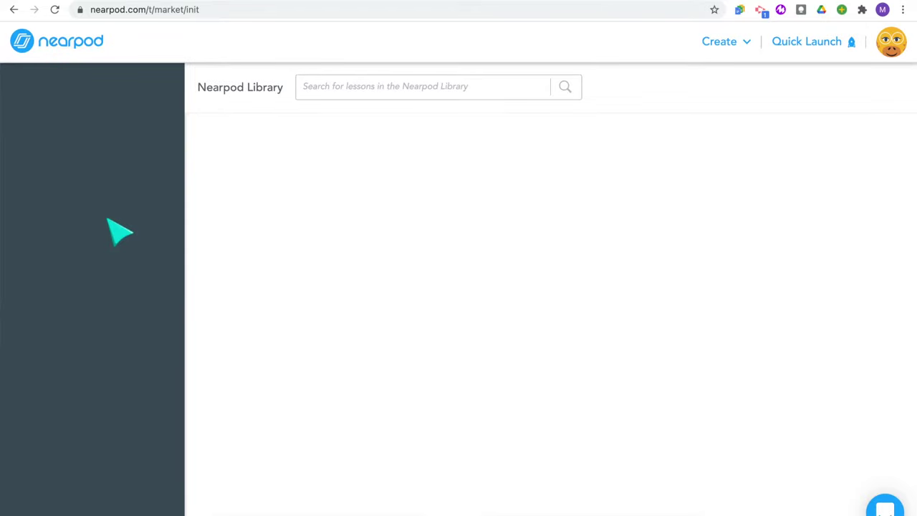
pyautogui.scroll(-4, 344, 267)
pyautogui.scroll(4, 343, 266)
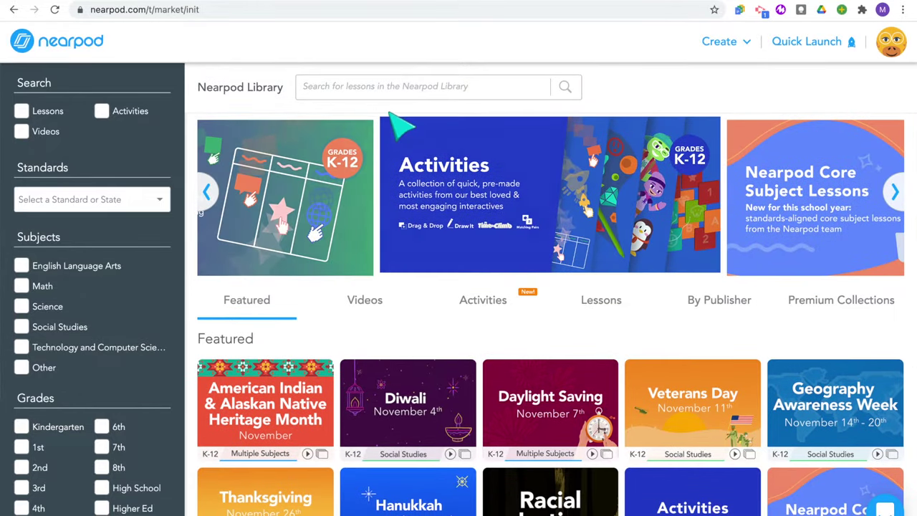
pyautogui.click(385, 86)
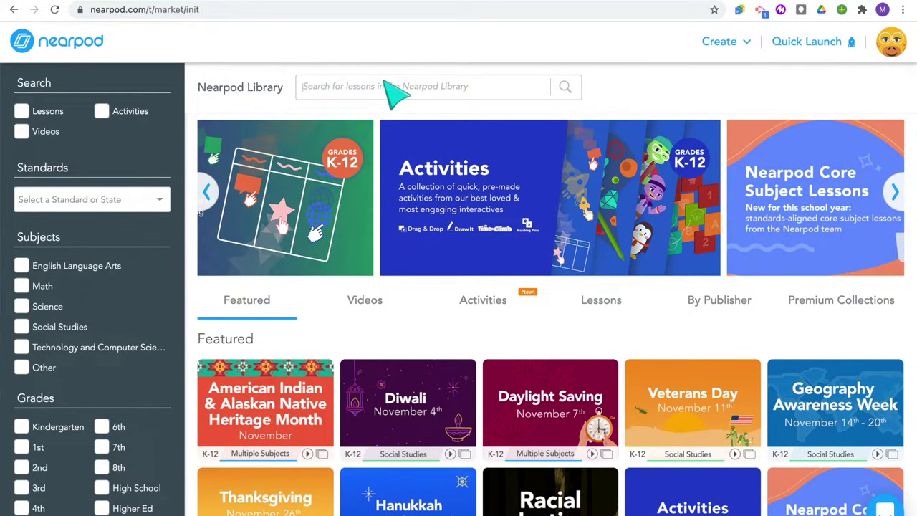
pyautogui.write('water')
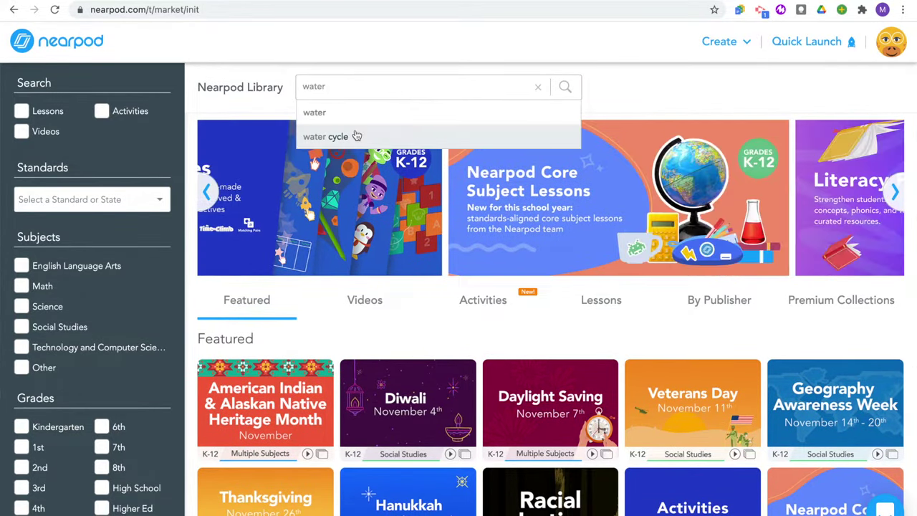
pyautogui.click(351, 136)
pyautogui.click(22, 113)
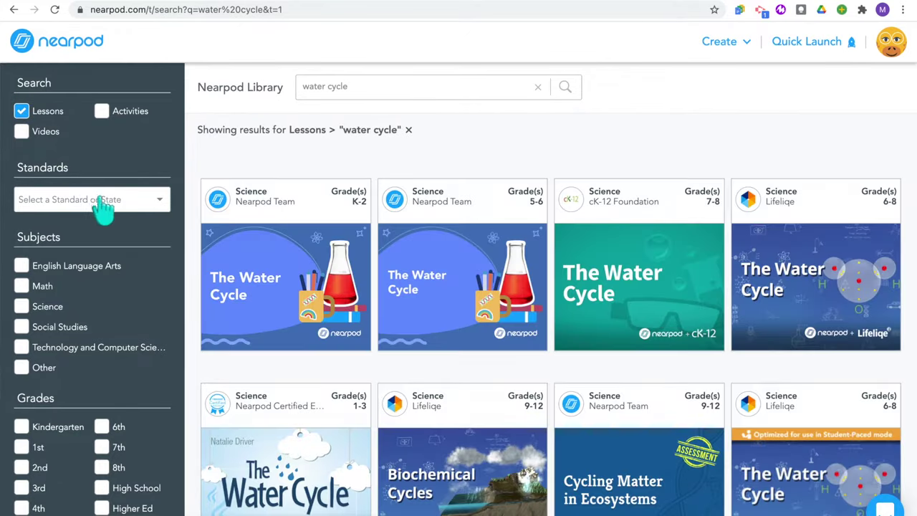
pyautogui.click(102, 203)
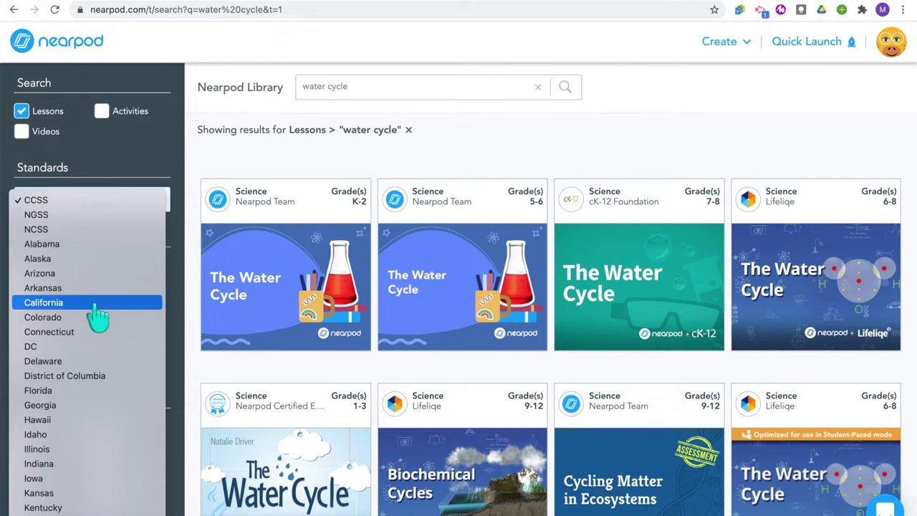
pyautogui.press('Escape')
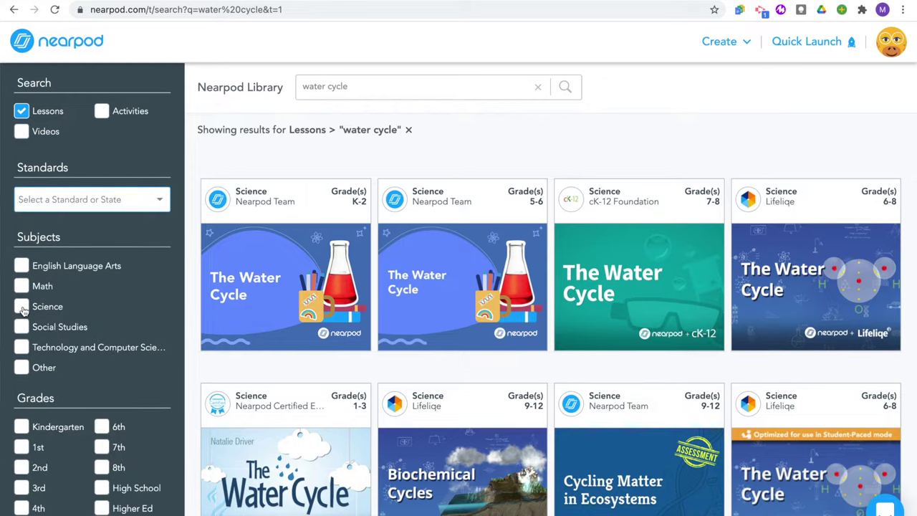
pyautogui.scroll(-1, 23, 309)
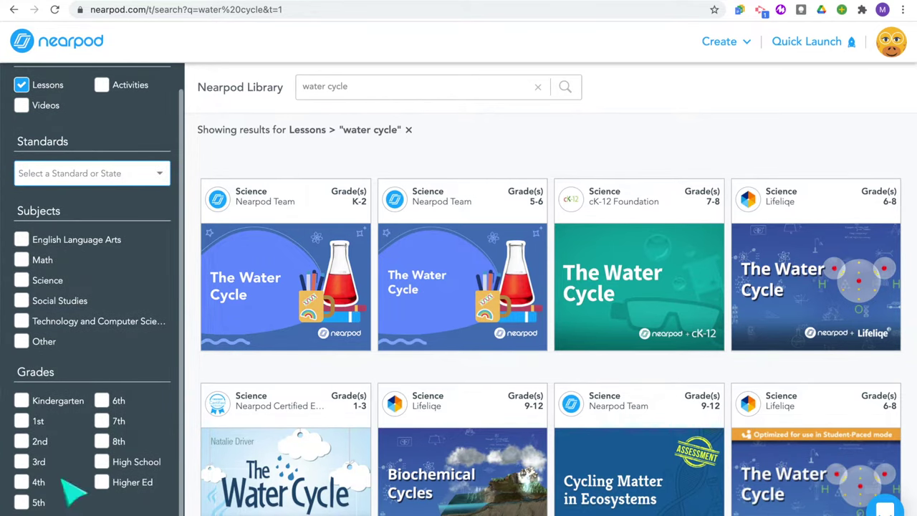
# Step: Preview the grade 5-6 Water Cycle lesson's slides and add it to My Lessons
pyautogui.moveTo(295, 315)
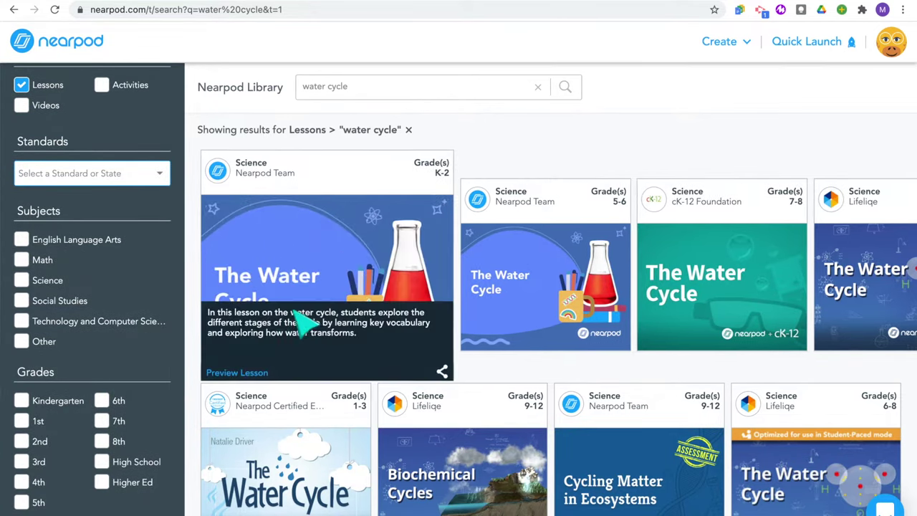
pyautogui.moveTo(472, 272)
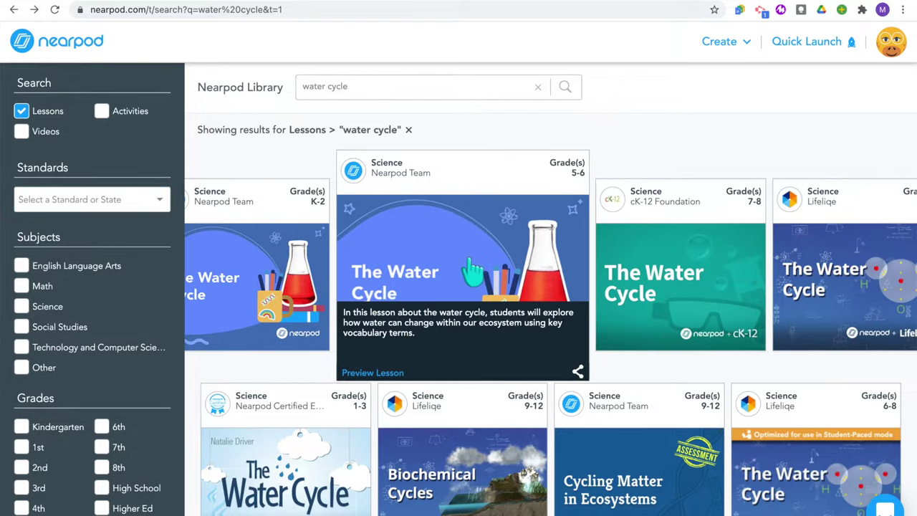
pyautogui.click(372, 373)
pyautogui.click(593, 267)
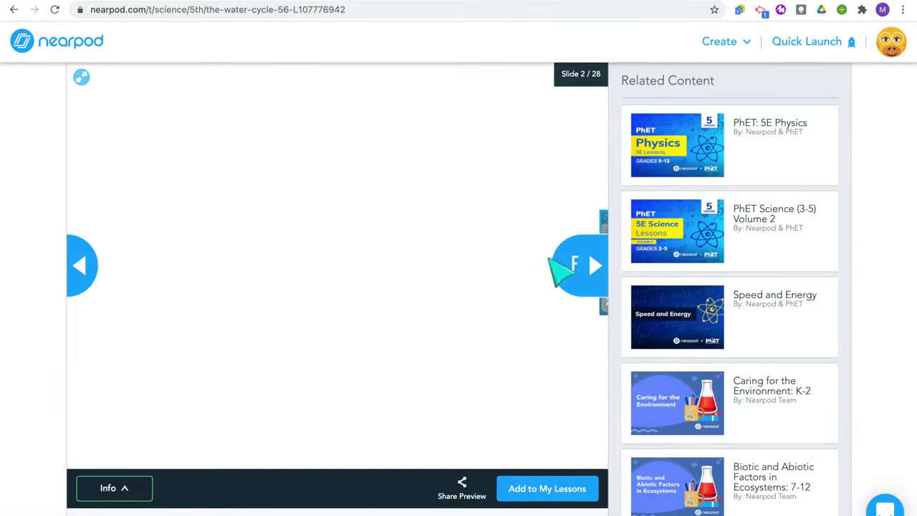
pyautogui.click(593, 267)
pyautogui.click(593, 266)
pyautogui.click(593, 266)
pyautogui.click(593, 266)
pyautogui.click(593, 266)
pyautogui.click(549, 489)
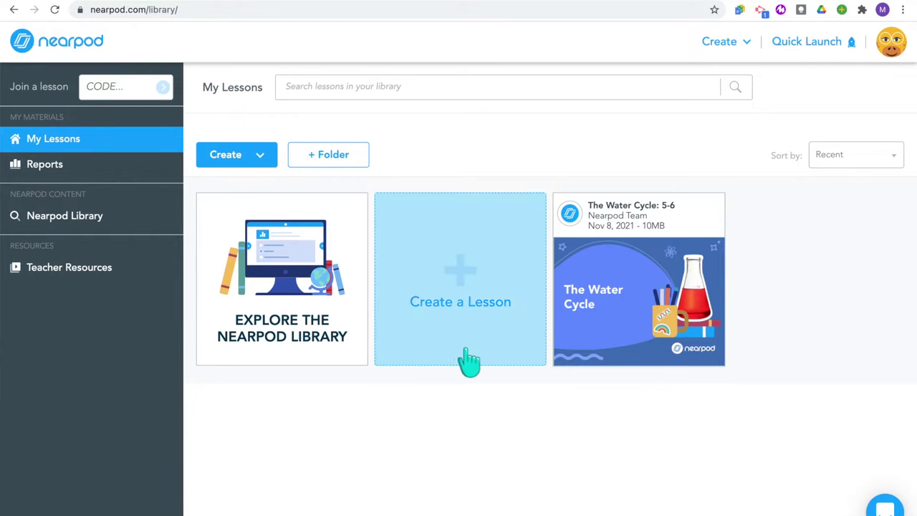
# Step: Edit The Water Cycle: 5-6 lesson and delete slide 5, "Let's engage & explore!"
pyautogui.moveTo(712, 241)
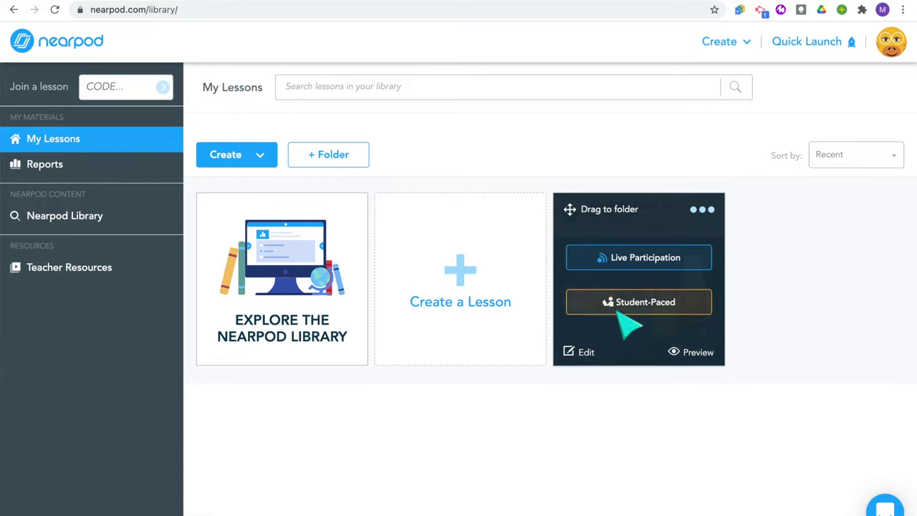
pyautogui.click(586, 352)
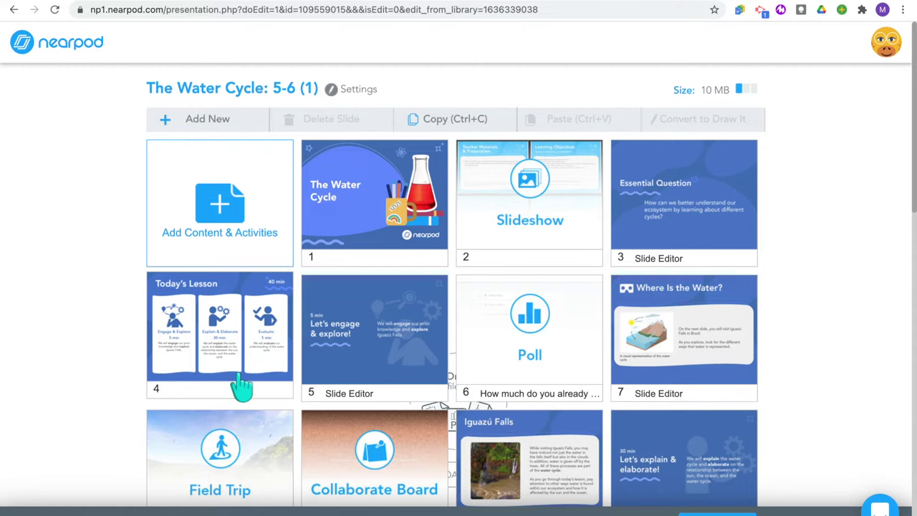
pyautogui.click(398, 331)
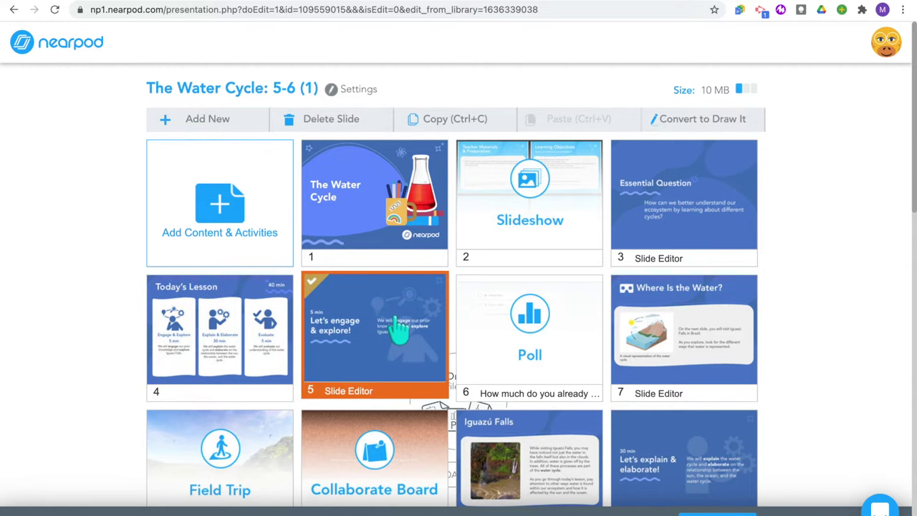
pyautogui.click(321, 122)
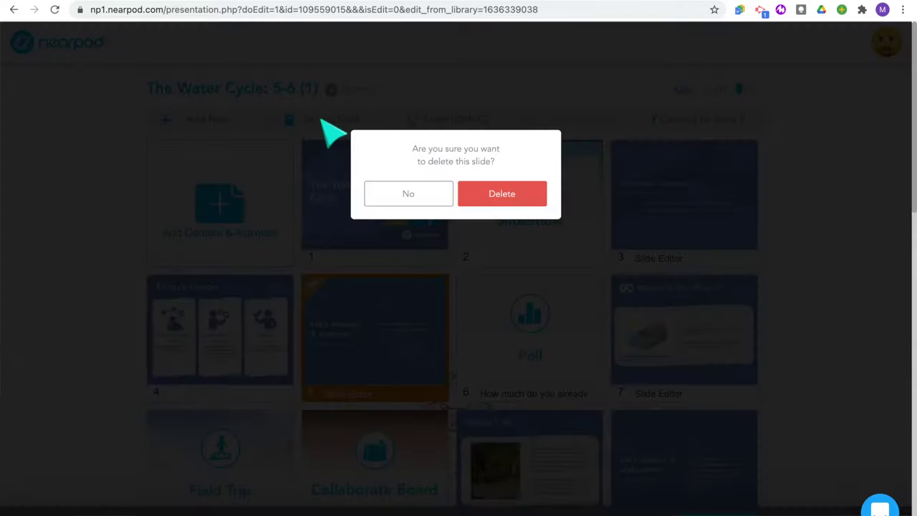
pyautogui.click(506, 196)
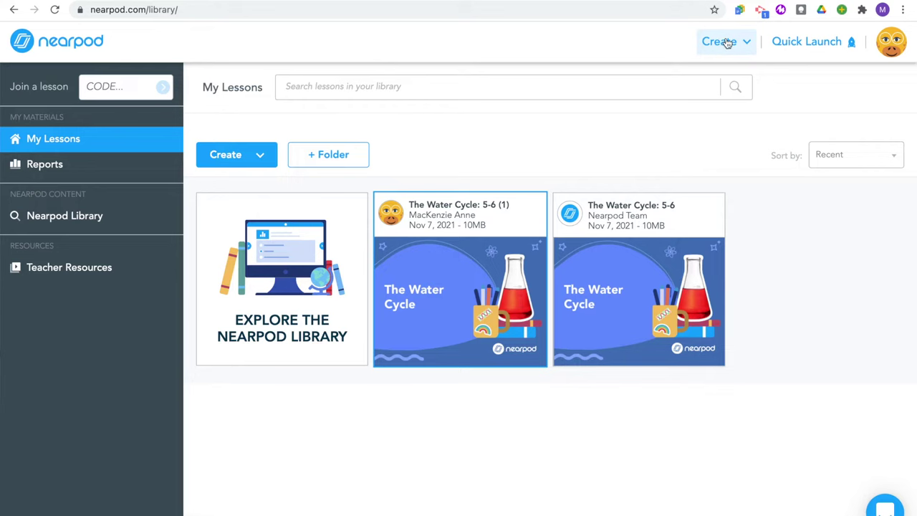
# Step: Open the quick activity option from the Create menu and close it without choosing
pyautogui.click(727, 42)
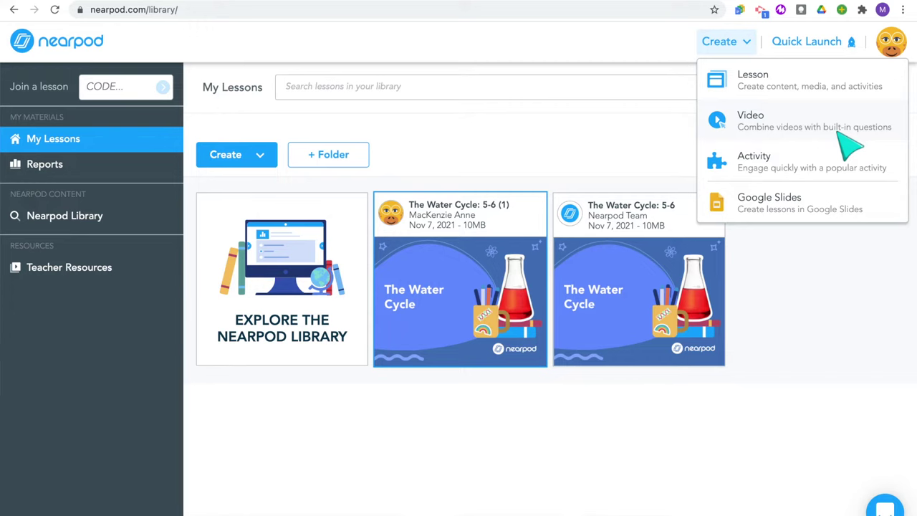
pyautogui.click(846, 177)
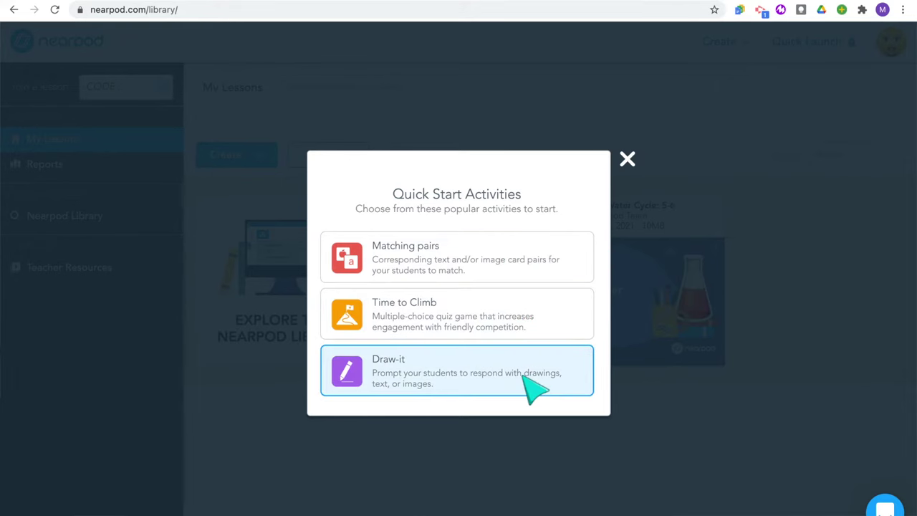
pyautogui.click(627, 159)
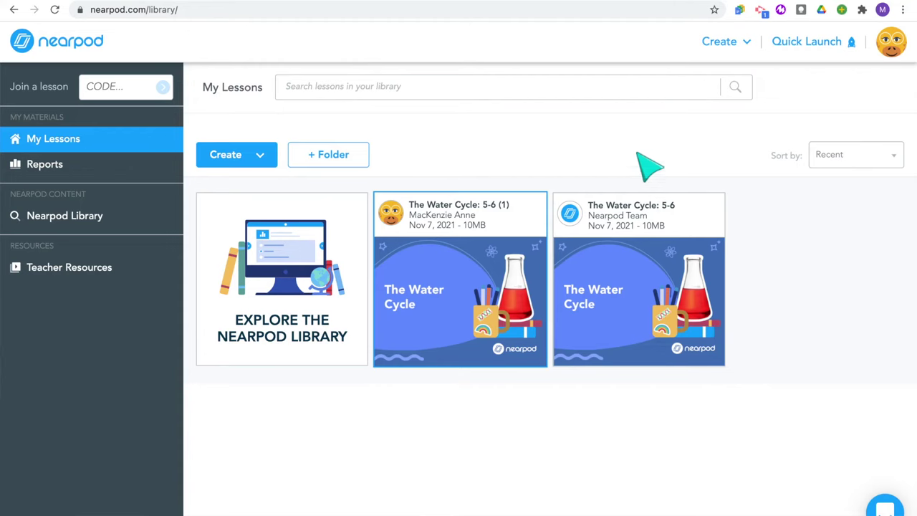
# Step: View the Google Slides lesson information from the Create menu and dismiss it
pyautogui.click(720, 42)
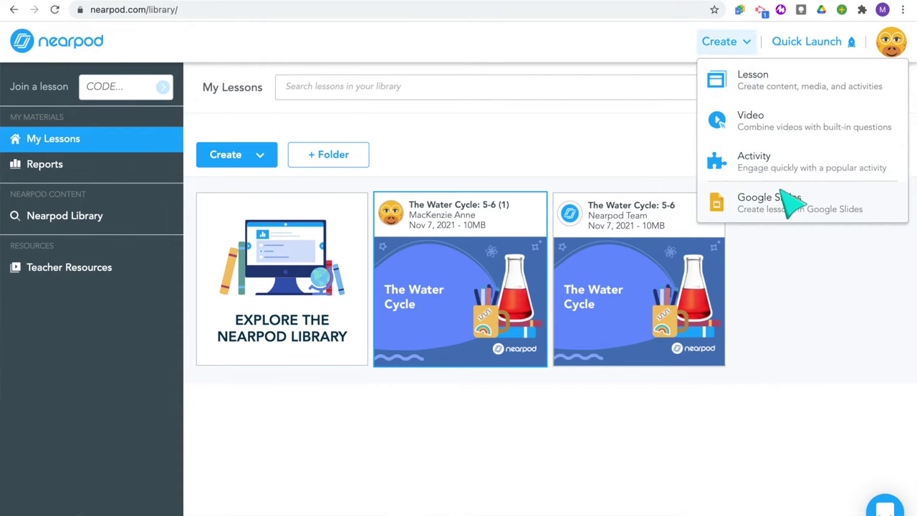
pyautogui.click(876, 220)
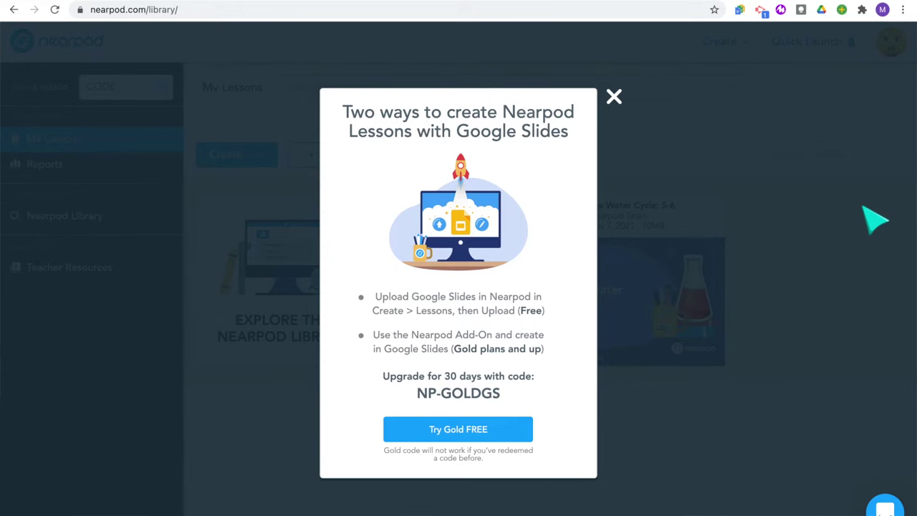
pyautogui.click(614, 98)
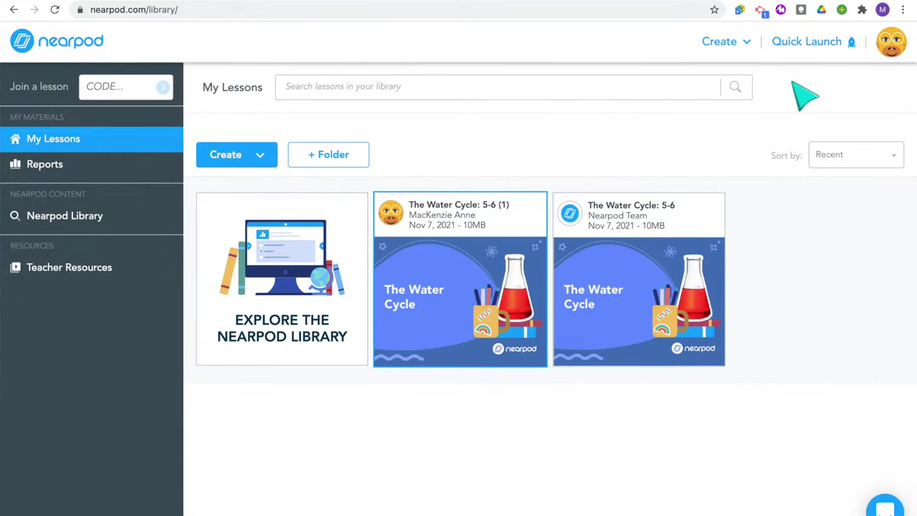
pyautogui.click(721, 45)
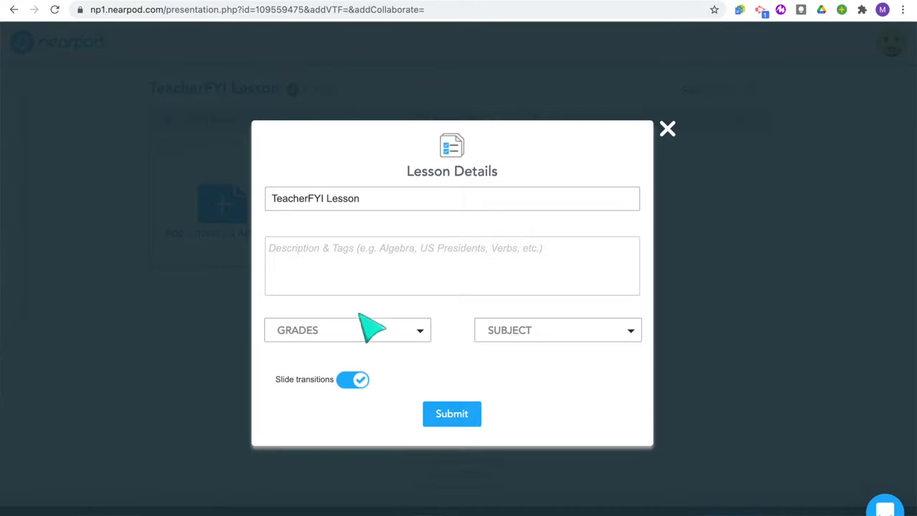
# Step: Create a new lesson marked 5th grade with Science as its subject
pyautogui.click(358, 331)
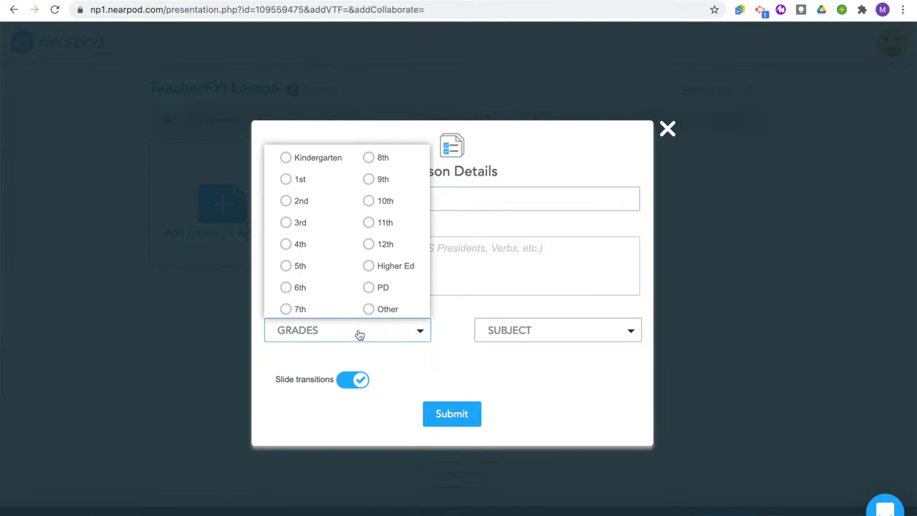
pyautogui.click(286, 266)
pyautogui.click(501, 335)
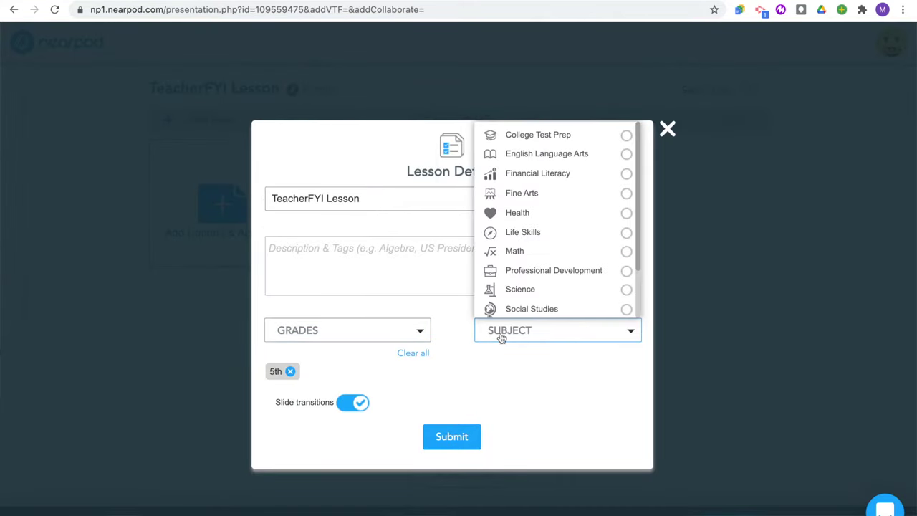
pyautogui.click(529, 288)
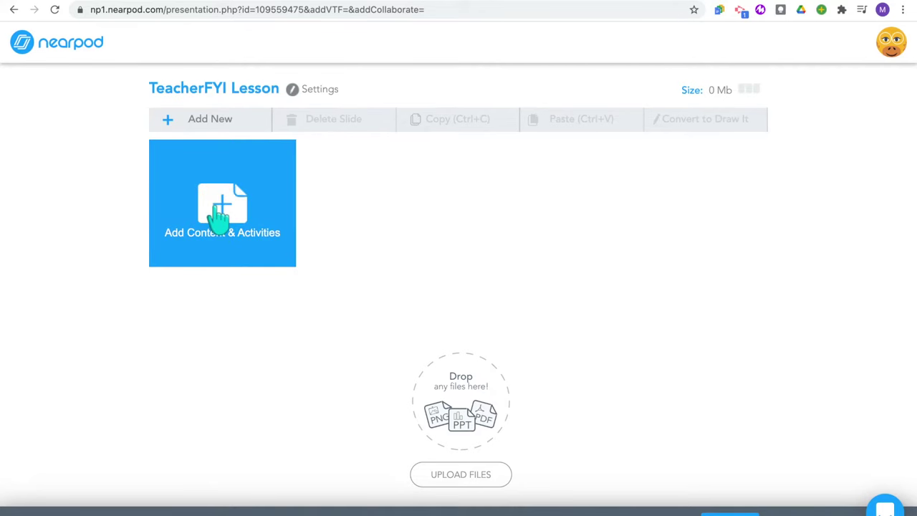
# Step: Add a slide with the Clockwork theme, save it, and apply the theme lesson-wide
pyautogui.click(219, 215)
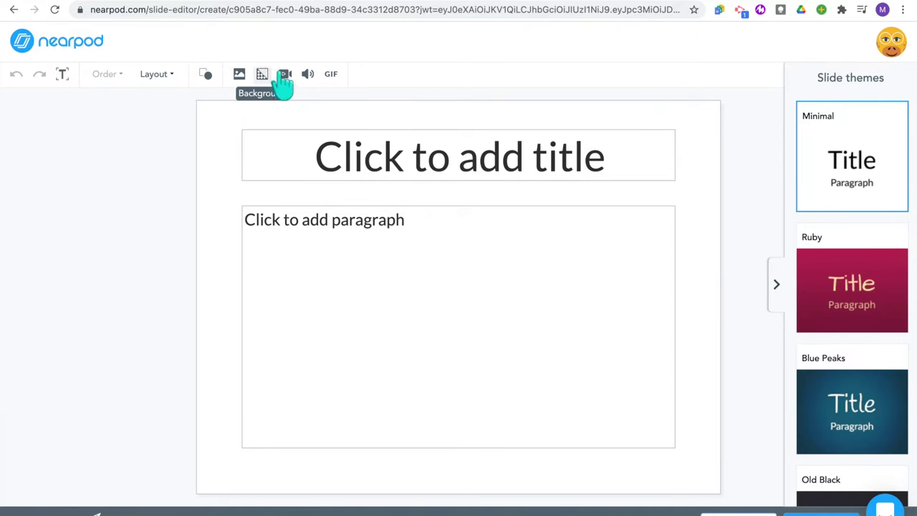
pyautogui.click(169, 75)
pyautogui.click(169, 76)
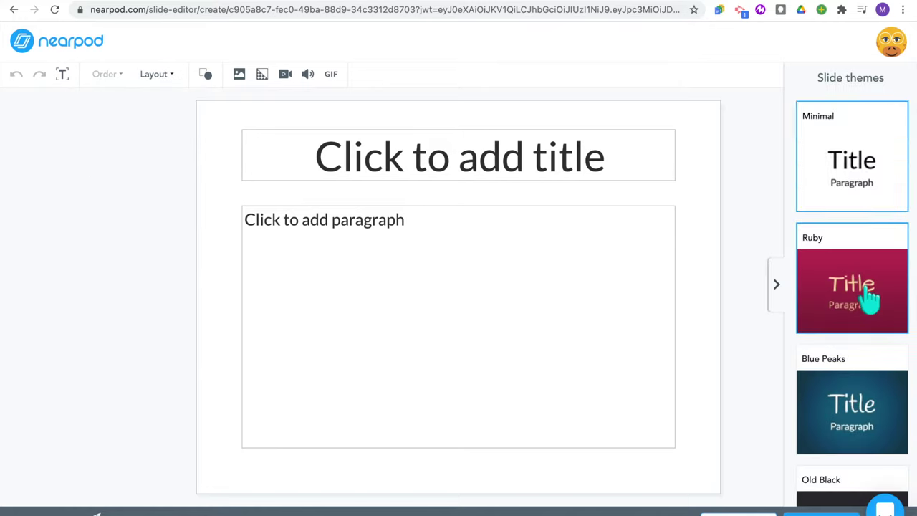
pyautogui.click(869, 297)
pyautogui.scroll(-9, 867, 344)
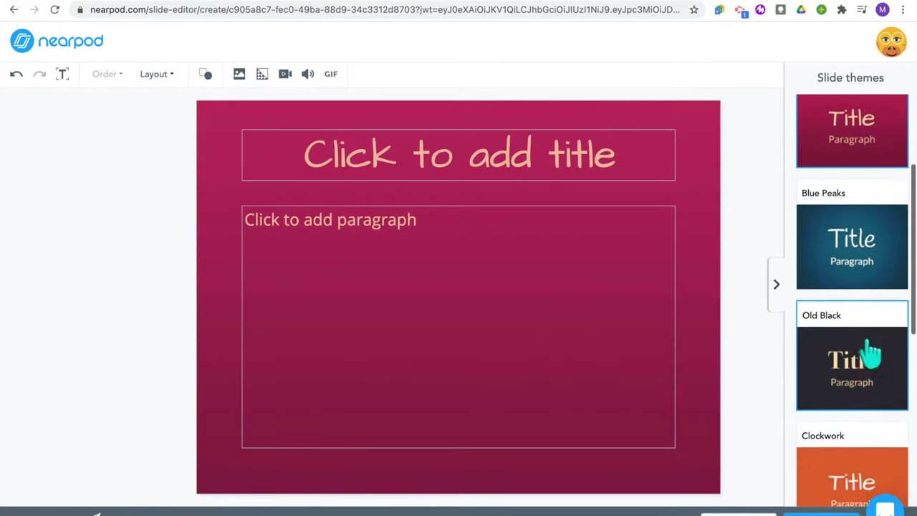
pyautogui.scroll(5, 870, 351)
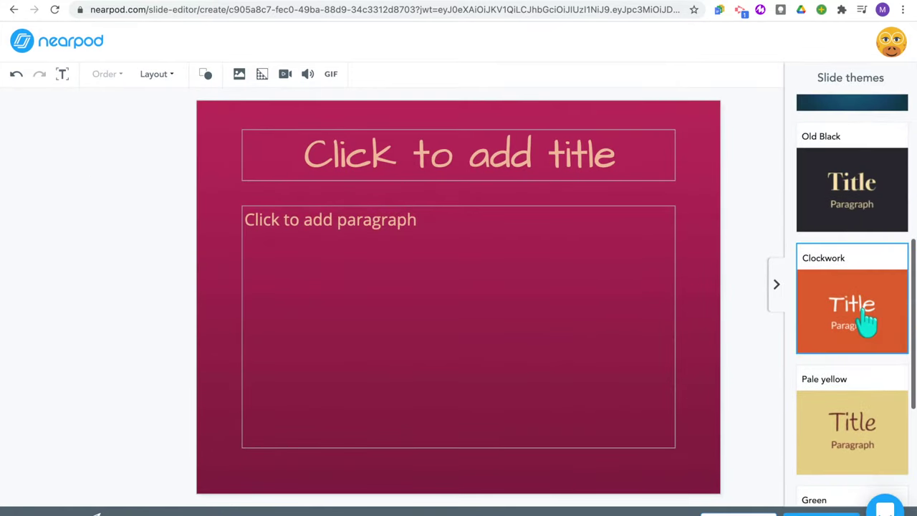
pyautogui.click(866, 321)
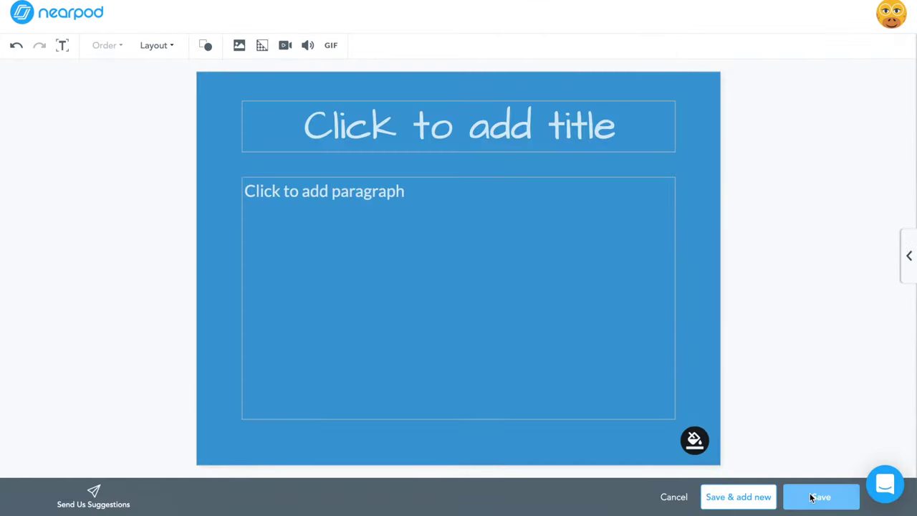
pyautogui.click(812, 496)
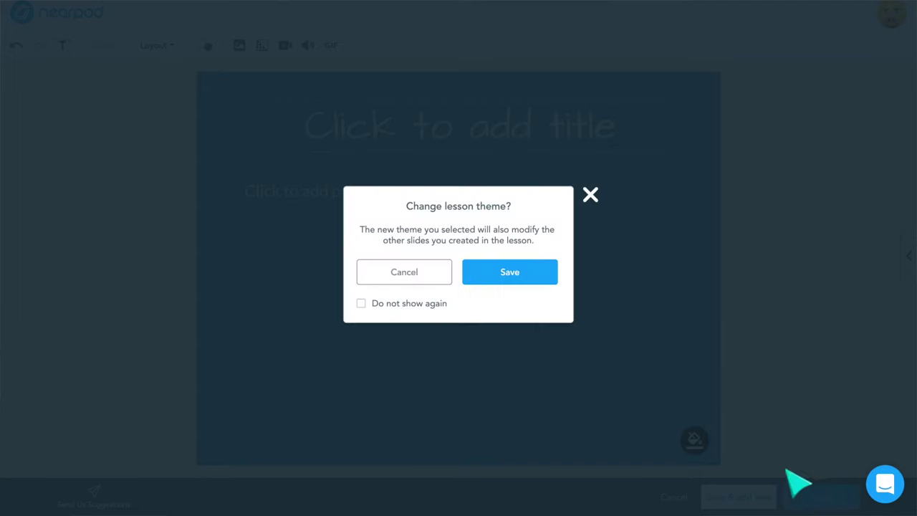
pyautogui.click(537, 267)
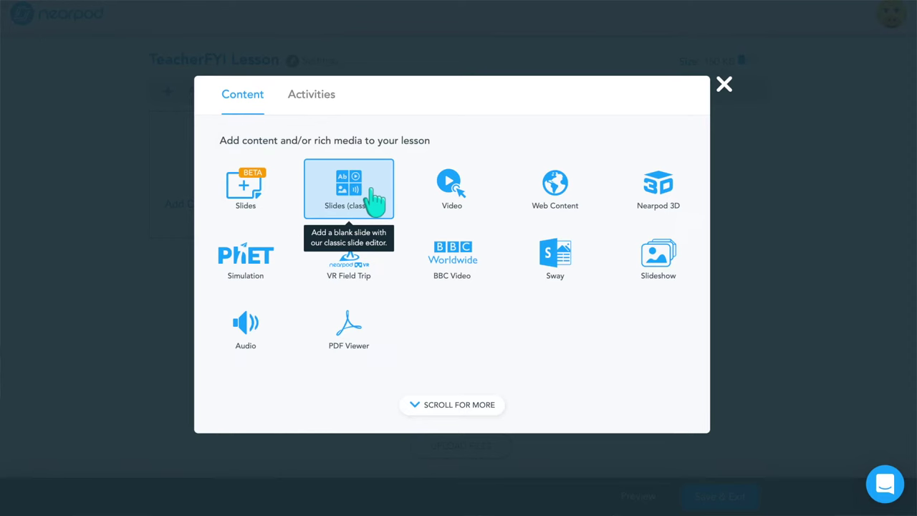
# Step: Add a new slide in the classic Slides format
pyautogui.click(374, 192)
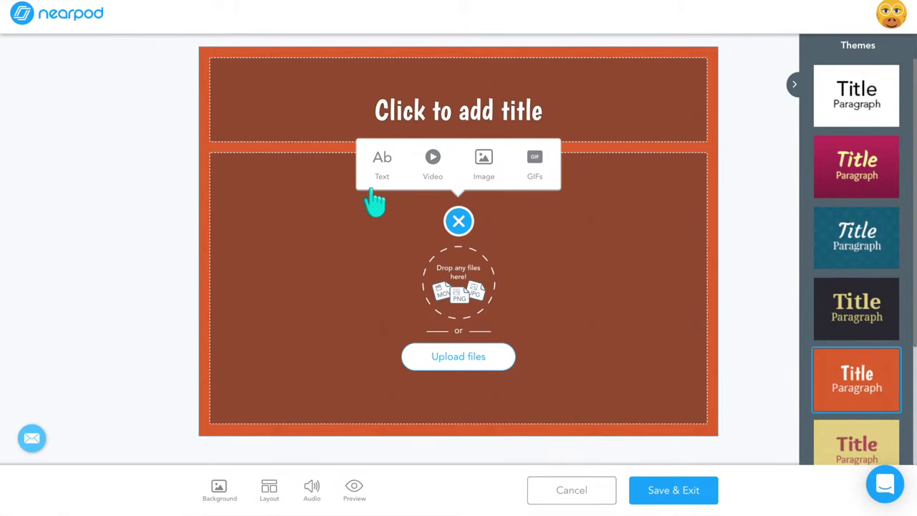
# Step: Title the classic slide 'Water Cycle' and add a paragraph about evaporation
pyautogui.click(467, 113)
pyautogui.write('Water Cycle')
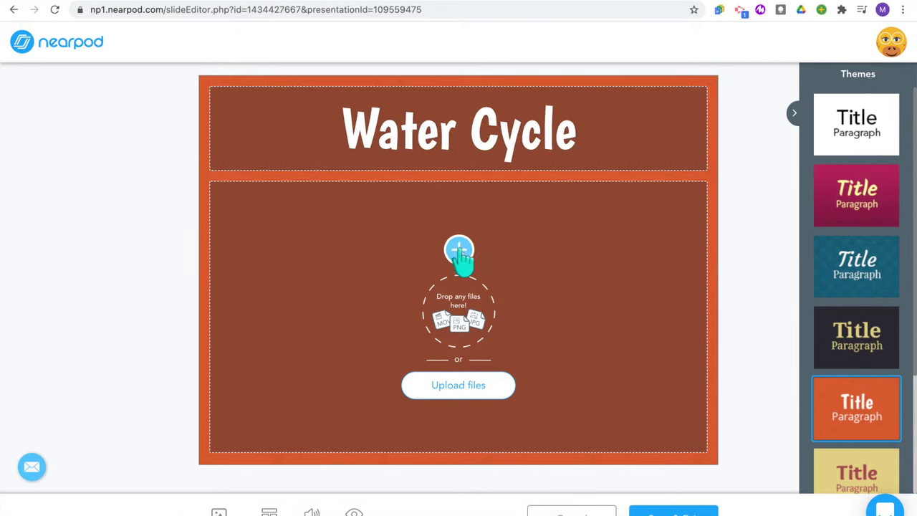
pyautogui.moveTo(460, 222)
pyautogui.click(376, 172)
pyautogui.write('Evaporatio')
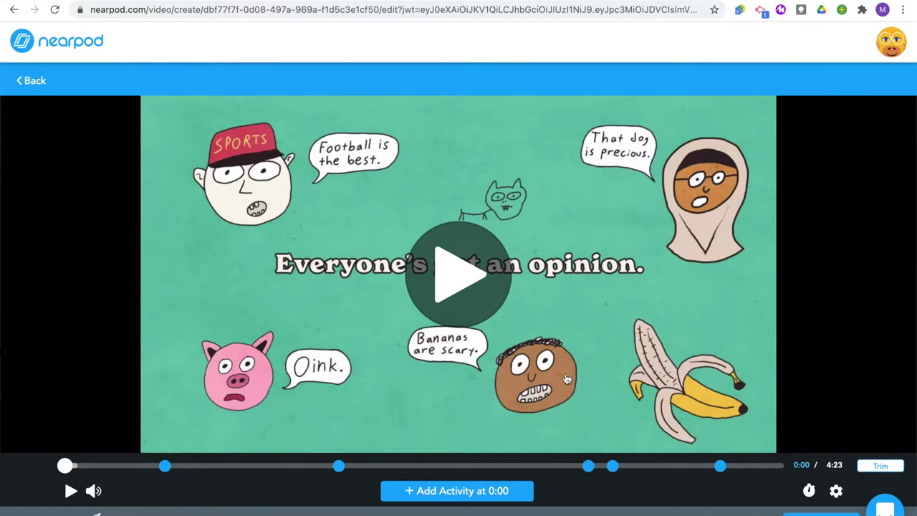
# Step: Add a video to the lesson and browse Nearpod's Video Library
pyautogui.click(164, 466)
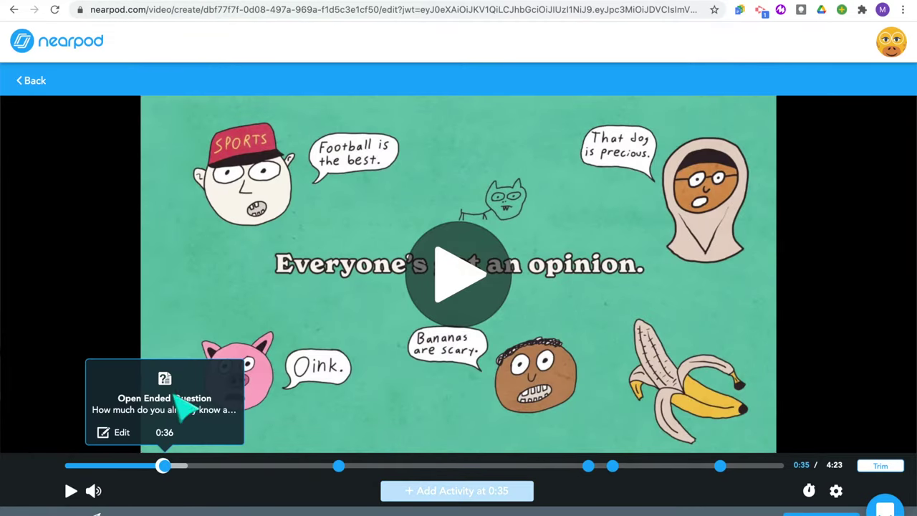
pyautogui.click(114, 434)
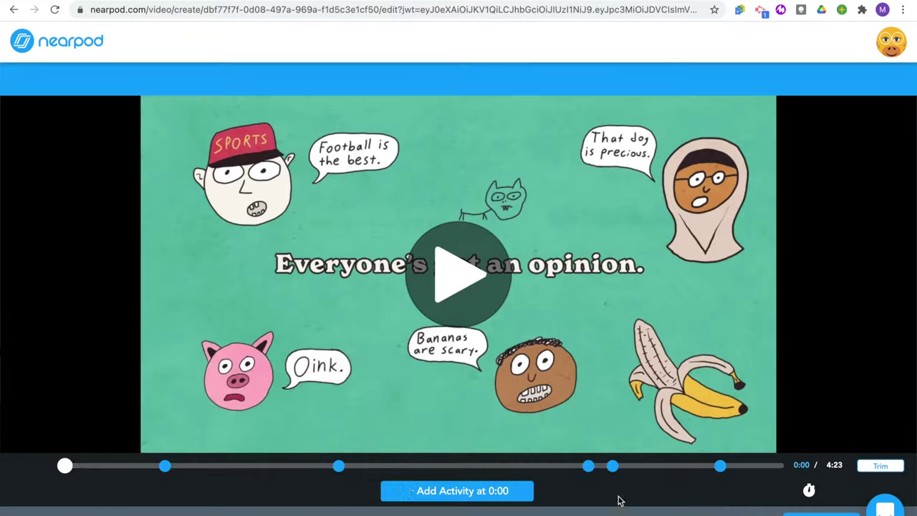
pyautogui.click(337, 466)
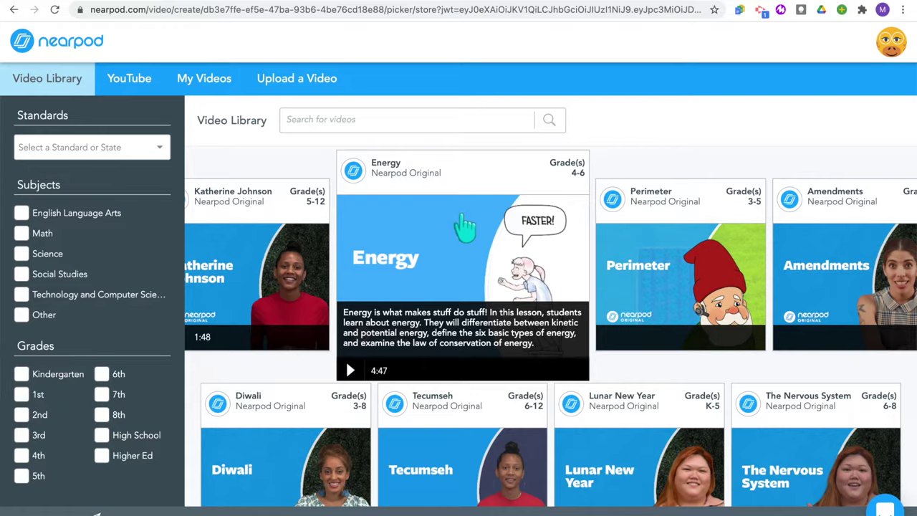
pyautogui.scroll(-10, 462, 243)
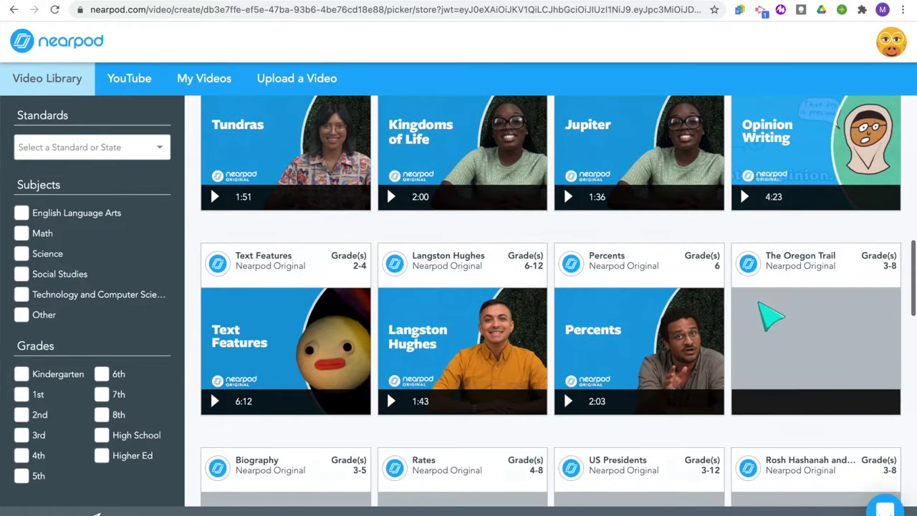
# Step: Search YouTube for water cycle videos and choose the Dr. Binocs video
pyautogui.click(159, 85)
pyautogui.click(407, 118)
pyautogui.write('water cycle')
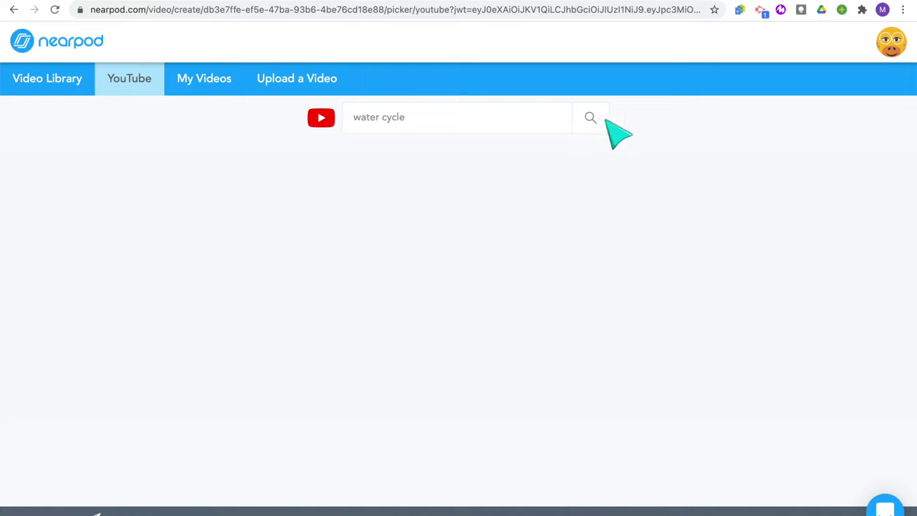
pyautogui.click(590, 117)
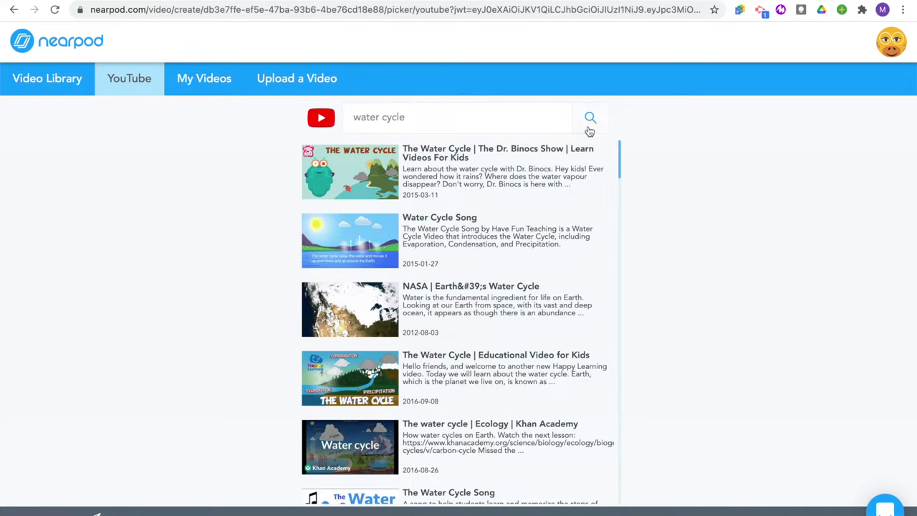
pyautogui.doubleClick(555, 190)
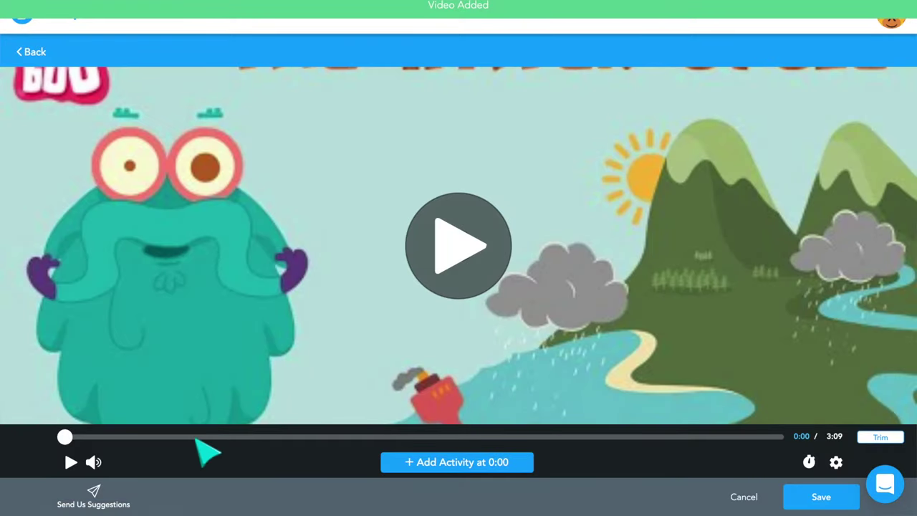
# Step: Add a 'What is evaporation?' question at 0:24 and trim the video to end at 2:25
pyautogui.click(158, 436)
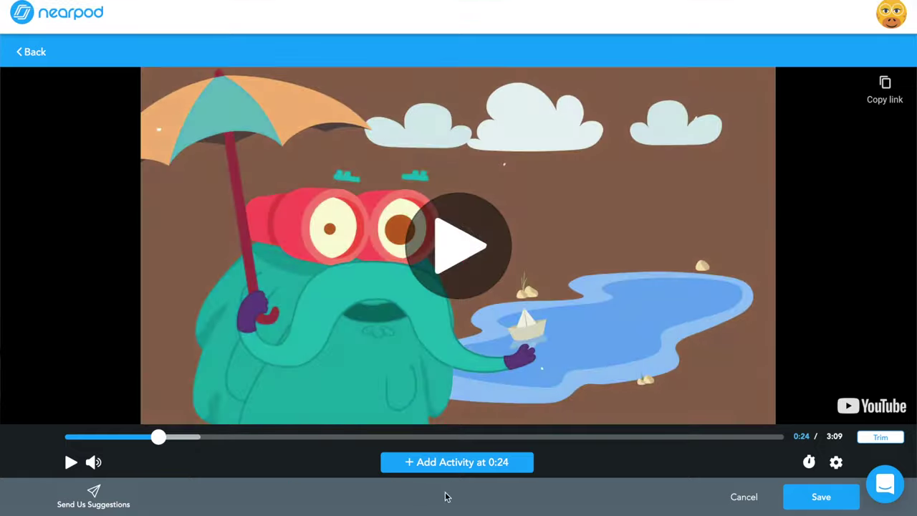
pyautogui.click(439, 464)
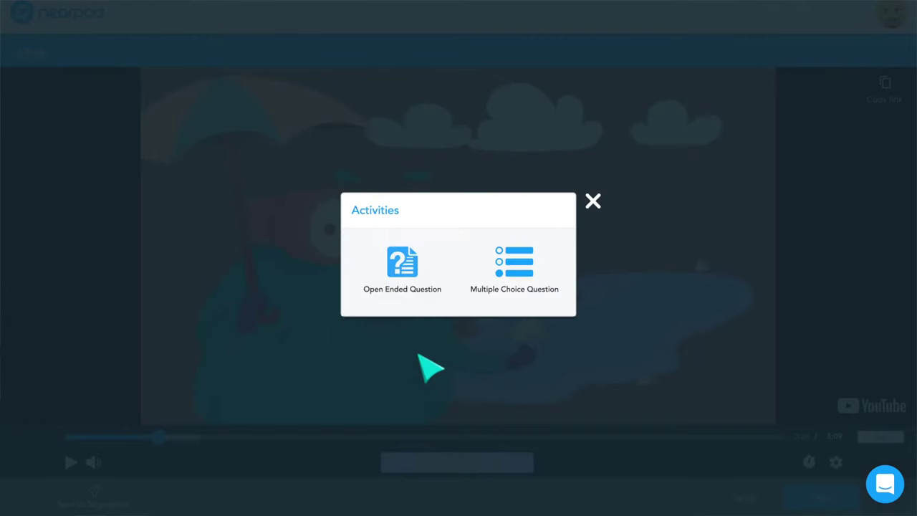
pyautogui.click(550, 289)
pyautogui.write('What is evapor')
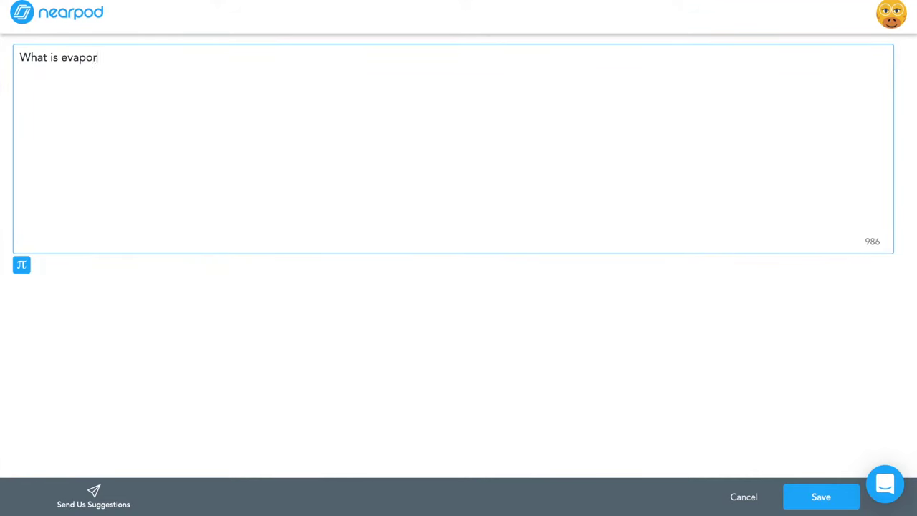
pyautogui.click(817, 500)
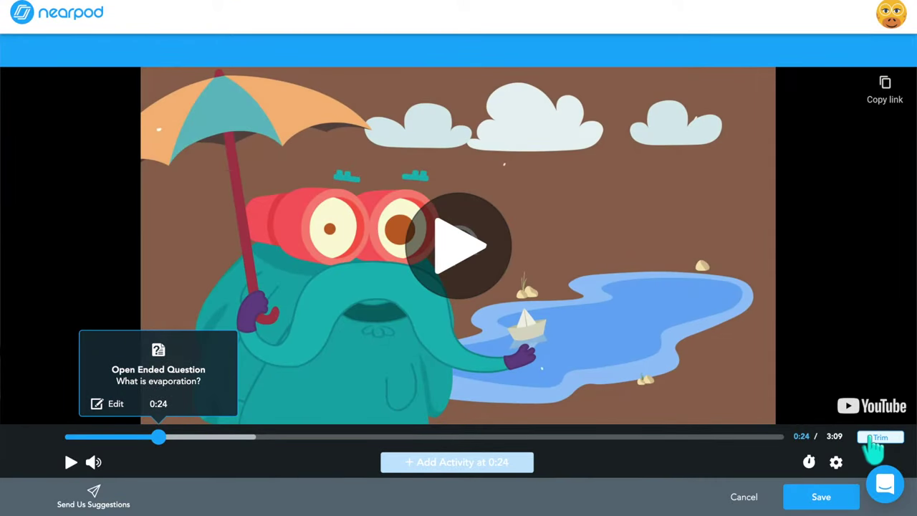
pyautogui.click(878, 437)
pyautogui.moveTo(767, 403)
pyautogui.mouseDown()
pyautogui.moveTo(784, 420)
pyautogui.moveTo(604, 407)
pyautogui.moveTo(730, 404)
pyautogui.moveTo(769, 414)
pyautogui.mouseUp()
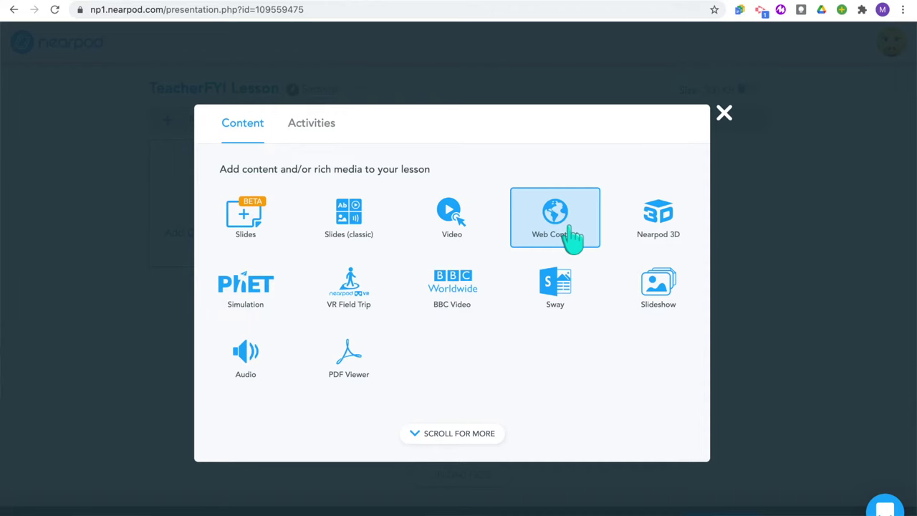
# Step: Add the natgeokids water cycle website as a new lesson slide
pyautogui.click(573, 238)
pyautogui.click(440, 237)
pyautogui.write('https://www.natgeokids.com/au/discover/science/nature/water-cycle/')
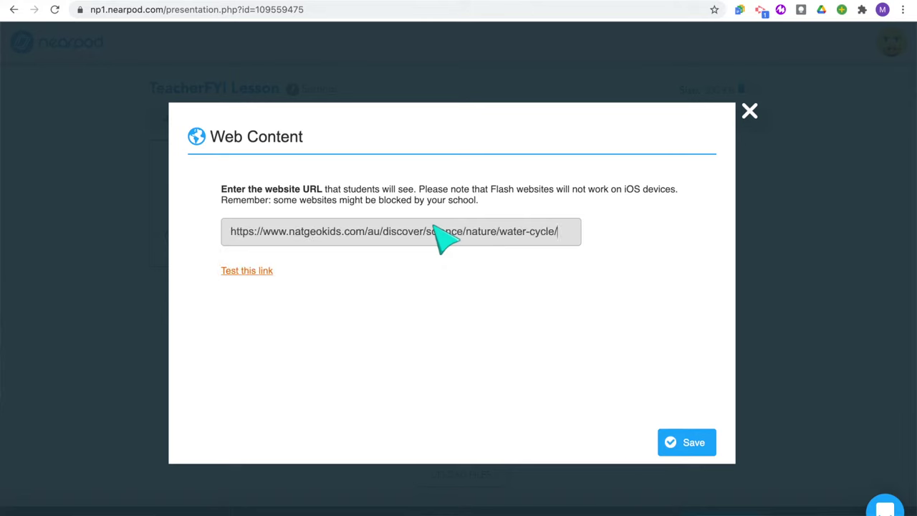
pyautogui.click(255, 272)
pyautogui.scroll(-5, 359, 351)
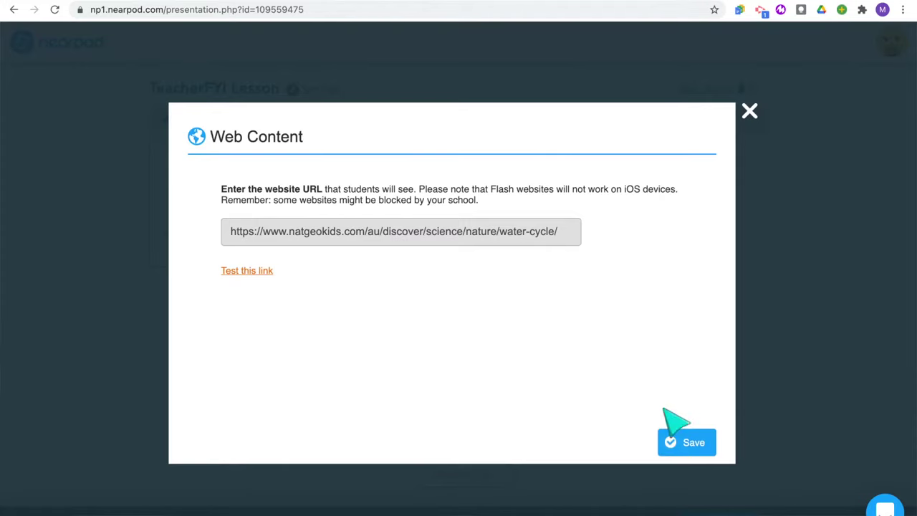
pyautogui.click(670, 434)
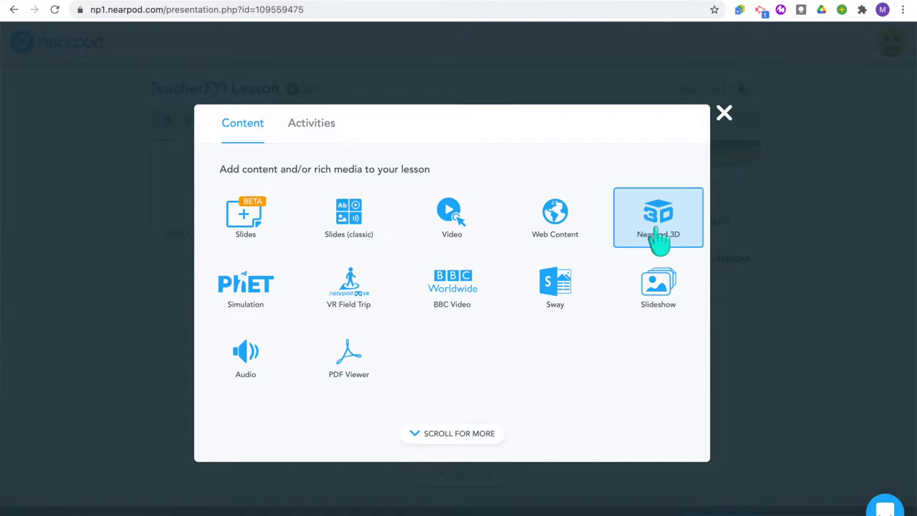
# Step: Preview the Plant Cell 3D model full screen, rotating it to front and front-left views
pyautogui.click(658, 241)
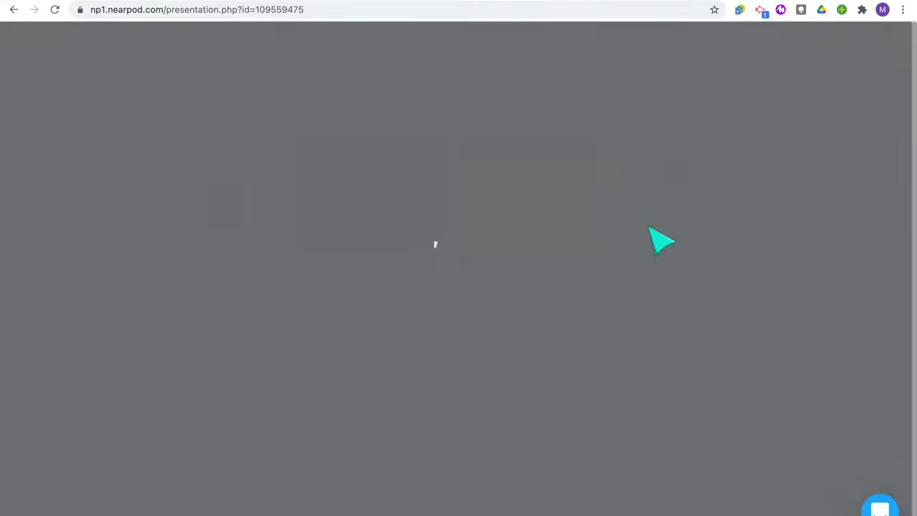
pyautogui.scroll(-5, 437, 244)
pyautogui.click(617, 267)
pyautogui.moveTo(420, 328); pyautogui.dragTo(369, 372)
pyautogui.click(663, 438)
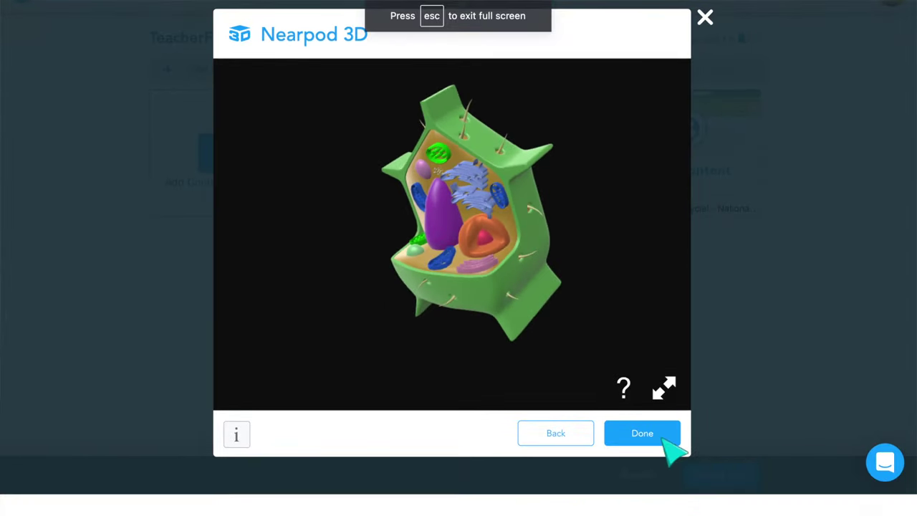
pyautogui.scroll(5, 542, 282)
pyautogui.scroll(-5, 543, 290)
pyautogui.moveTo(543, 290); pyautogui.dragTo(633, 207)
pyautogui.moveTo(401, 242); pyautogui.dragTo(434, 276)
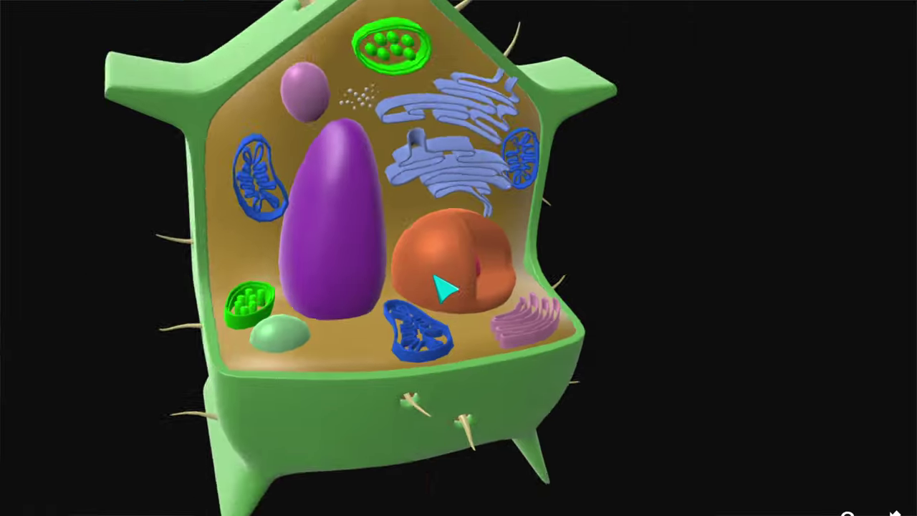
pyautogui.scroll(-5, 444, 286)
pyautogui.click(895, 513)
# Step: Open the Ancient Times pyramid model full screen and orbit it to view from above
pyautogui.scroll(-2, 544, 408)
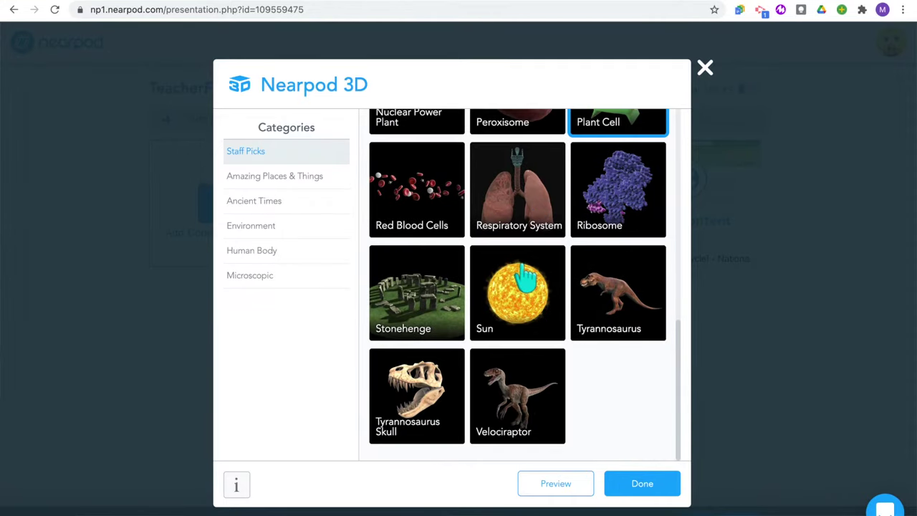
pyautogui.click(282, 206)
pyautogui.click(518, 295)
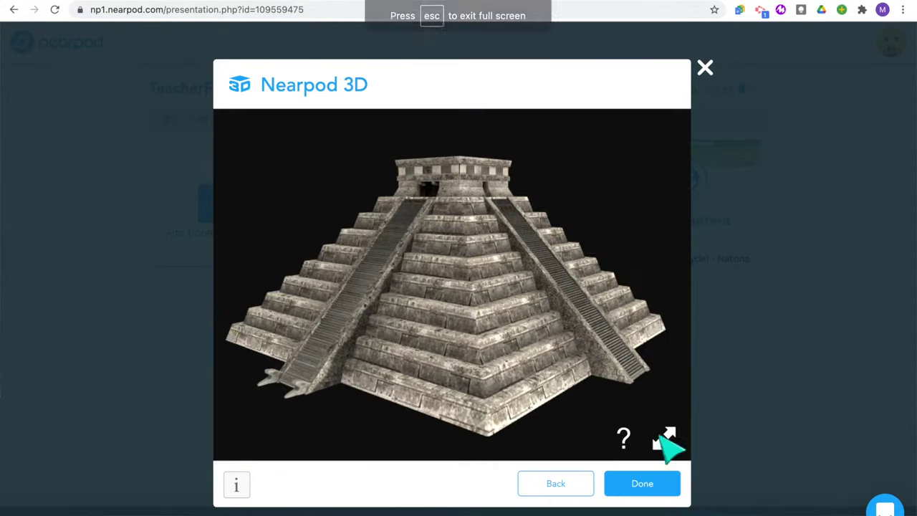
pyautogui.click(666, 438)
pyautogui.moveTo(366, 318); pyautogui.dragTo(524, 335)
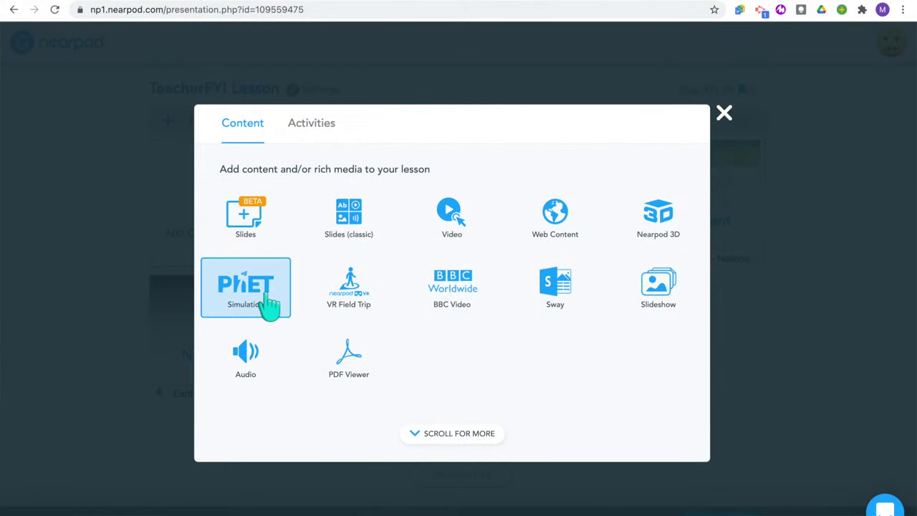
# Step: Pick the States of Matter: Basics simulation under Science: Elementary School in the PhET library
pyautogui.click(266, 304)
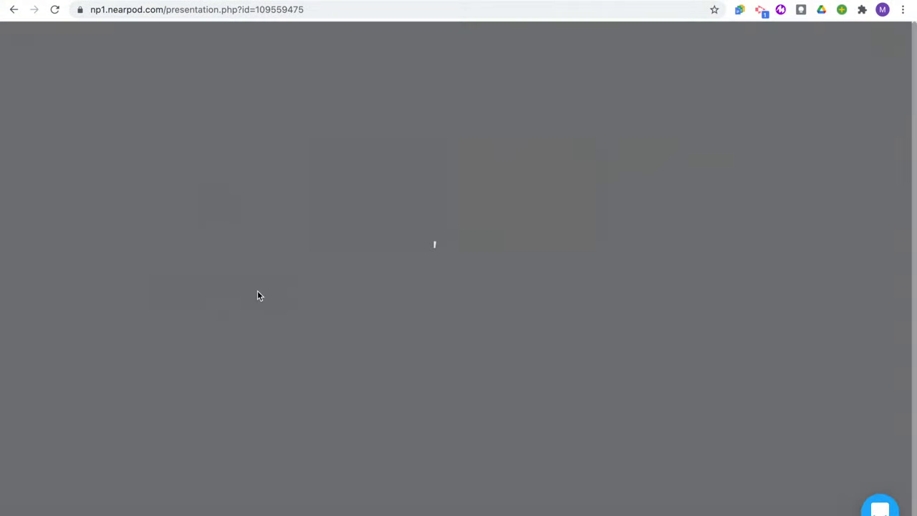
pyautogui.scroll(-7, 392, 308)
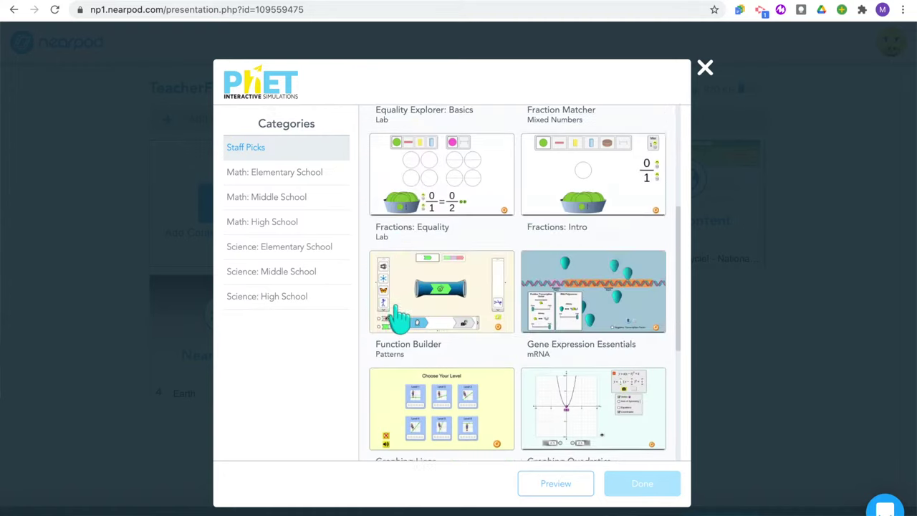
pyautogui.click(308, 177)
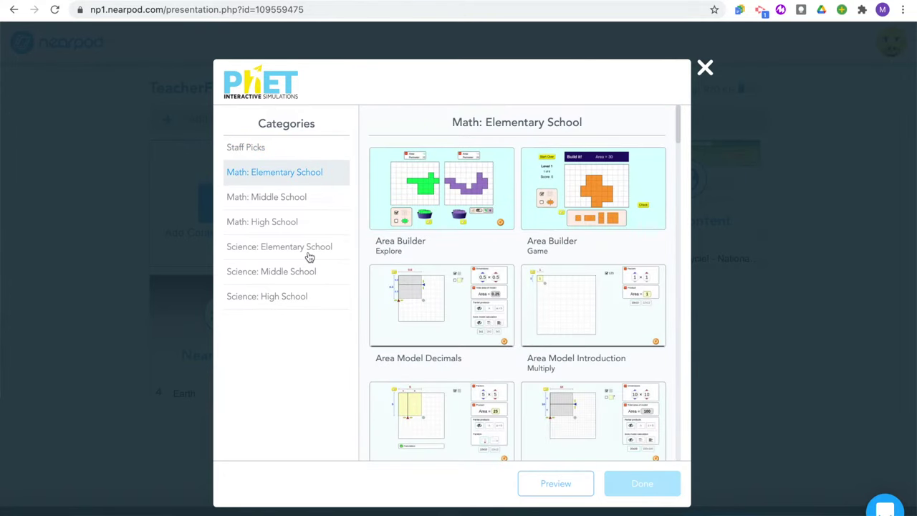
pyautogui.click(309, 252)
pyautogui.scroll(-3, 444, 315)
pyautogui.scroll(-20, 447, 318)
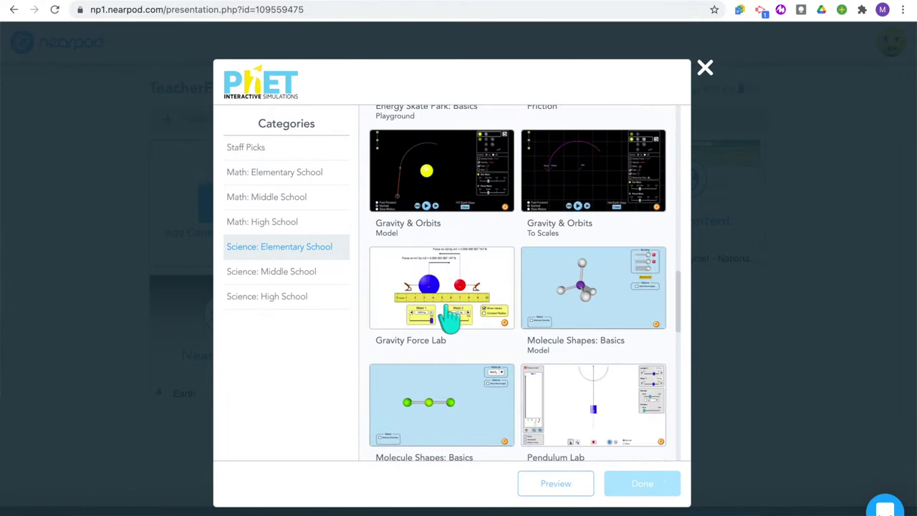
pyautogui.scroll(-4, 448, 315)
pyautogui.click(593, 222)
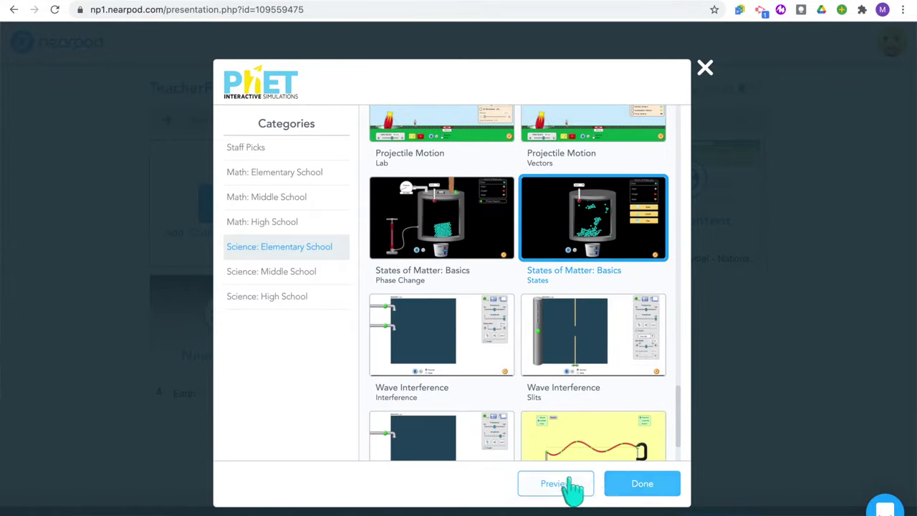
# Step: Preview the simulation, taking neon through liquid, gas and solid, then heating water to 516 K
pyautogui.click(573, 483)
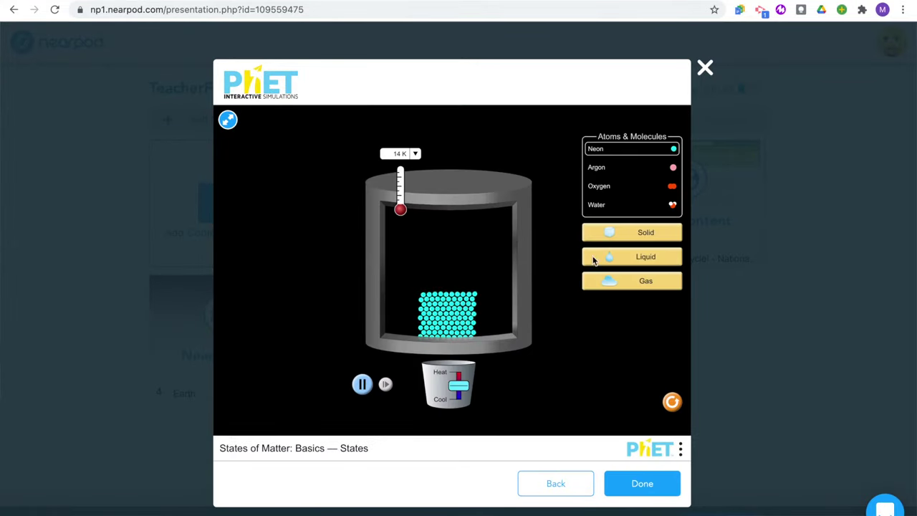
pyautogui.click(625, 257)
pyautogui.click(630, 281)
pyautogui.click(629, 232)
pyautogui.click(623, 206)
pyautogui.moveTo(467, 399); pyautogui.dragTo(469, 392)
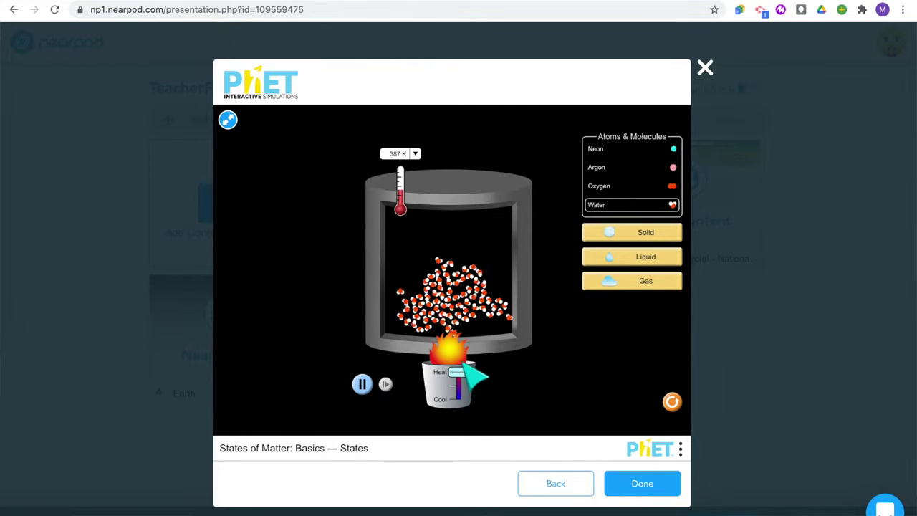
pyautogui.click(555, 482)
# Step: Add the Golden Gate Bridge From the Air VR field trip to the lesson
pyautogui.click(351, 300)
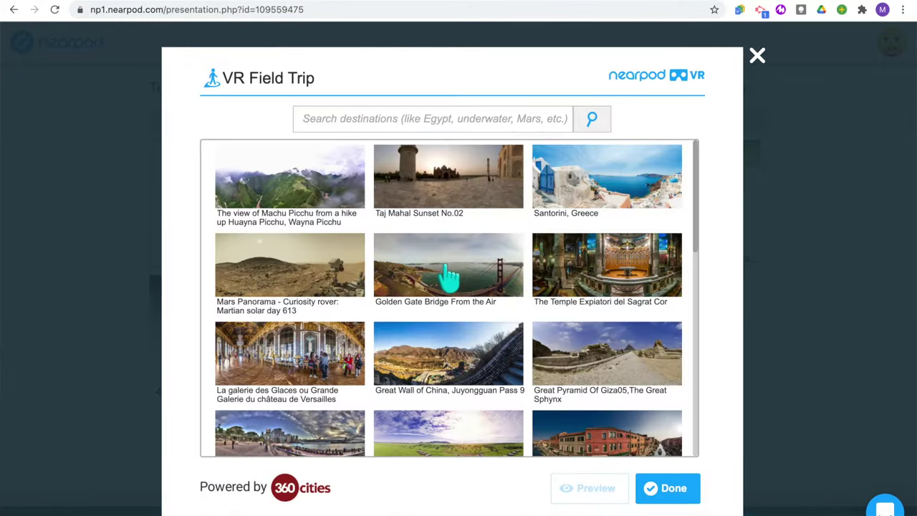
pyautogui.click(458, 301)
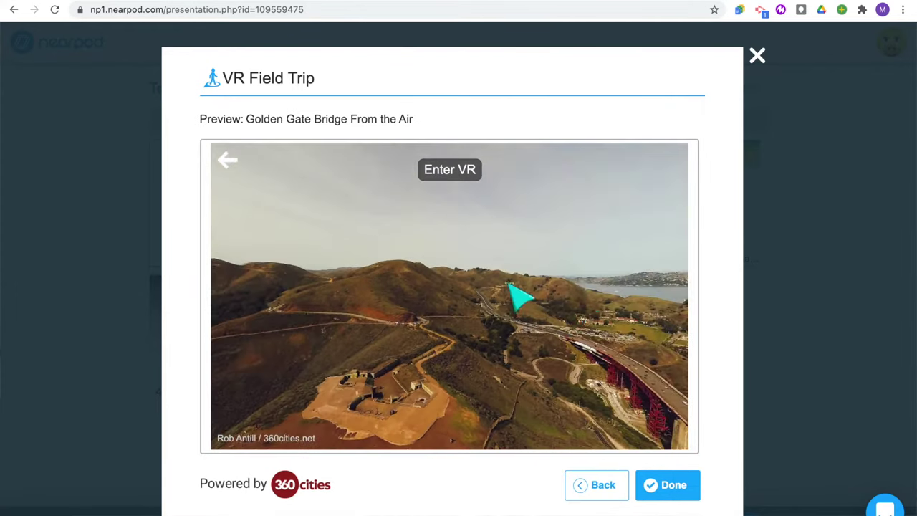
pyautogui.click(667, 485)
# Step: Browse the BBC Environment & Living Species video collection
pyautogui.click(462, 308)
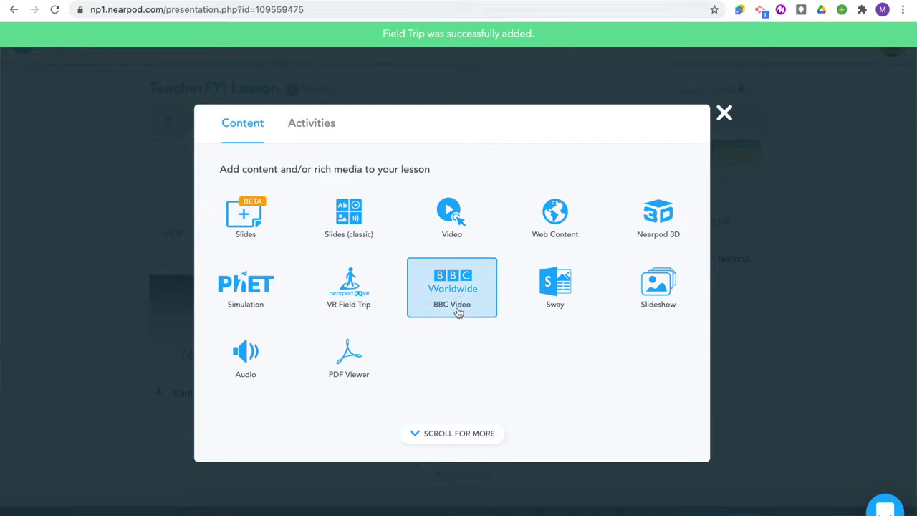
pyautogui.click(321, 163)
pyautogui.scroll(-15, 399, 291)
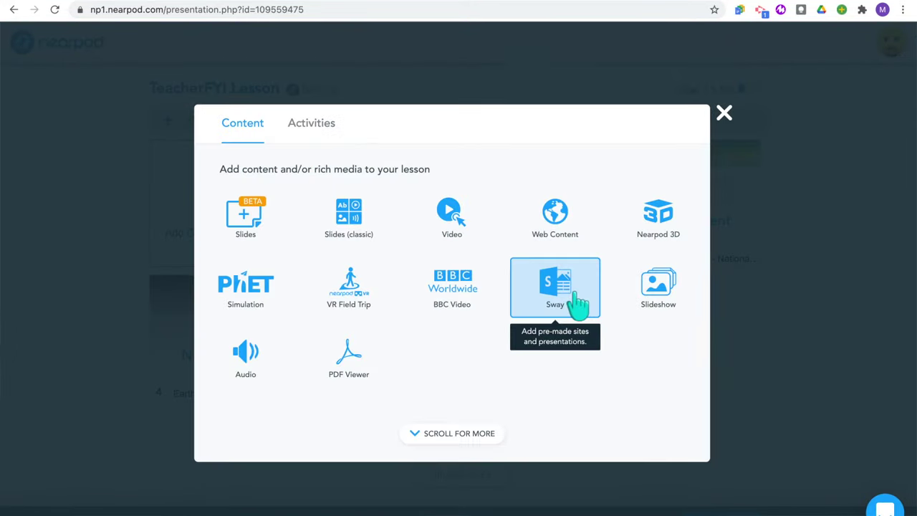
# Step: Preview the Climate Change Sway, flipping its Characteristics cards to Sea Levels, Deforestation and Storms
pyautogui.click(578, 304)
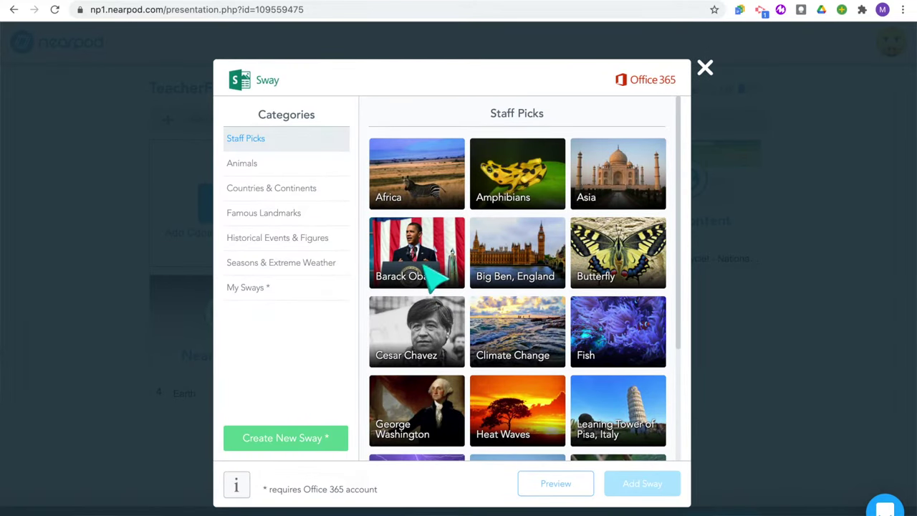
pyautogui.click(529, 342)
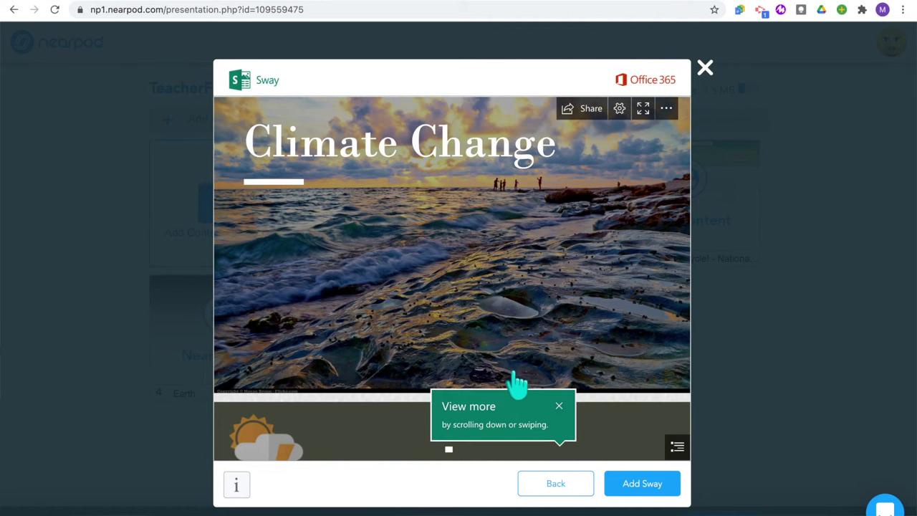
pyautogui.scroll(-5, 518, 385)
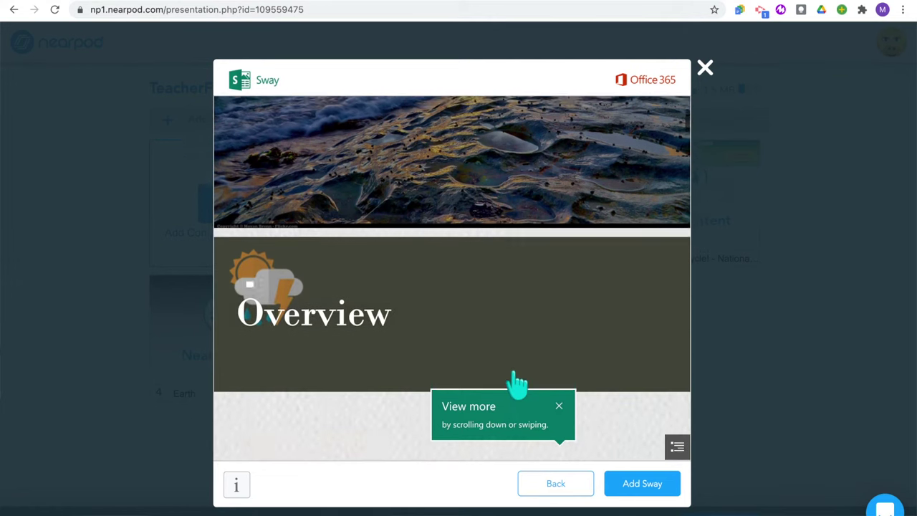
pyautogui.scroll(-4, 508, 373)
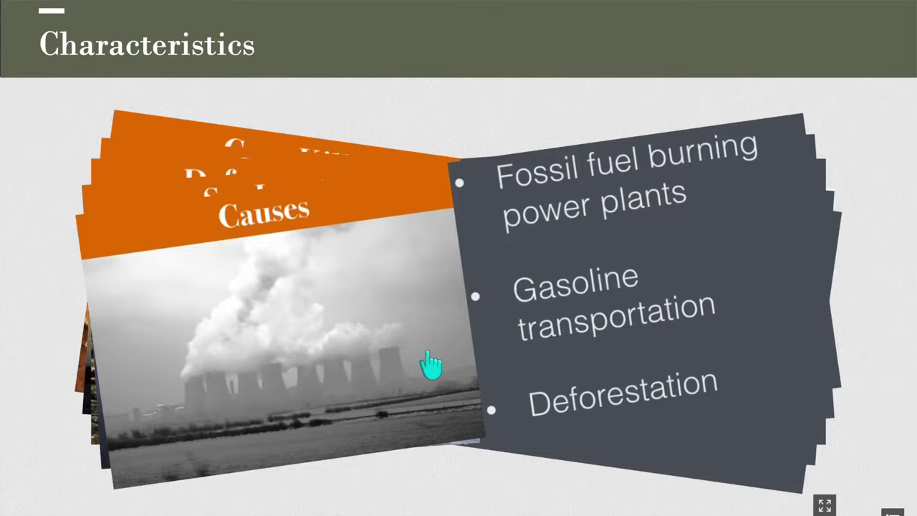
pyautogui.click(429, 355)
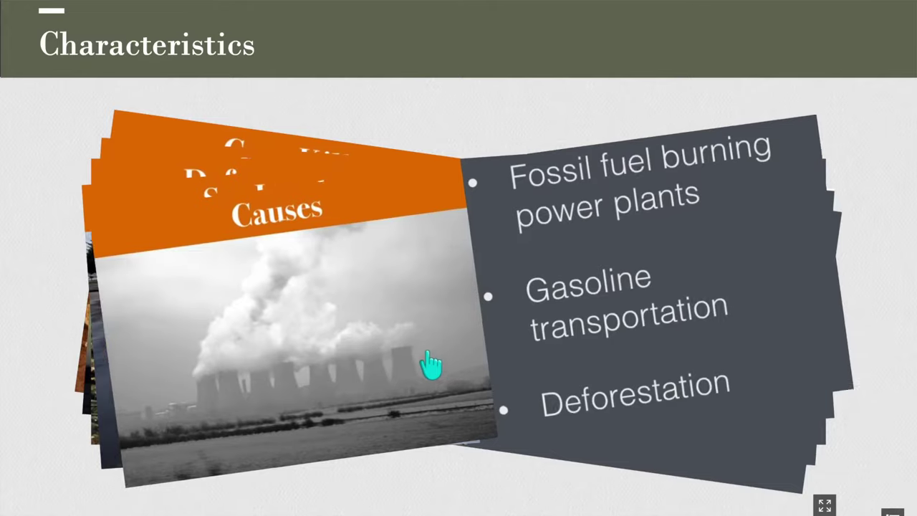
pyautogui.click(431, 363)
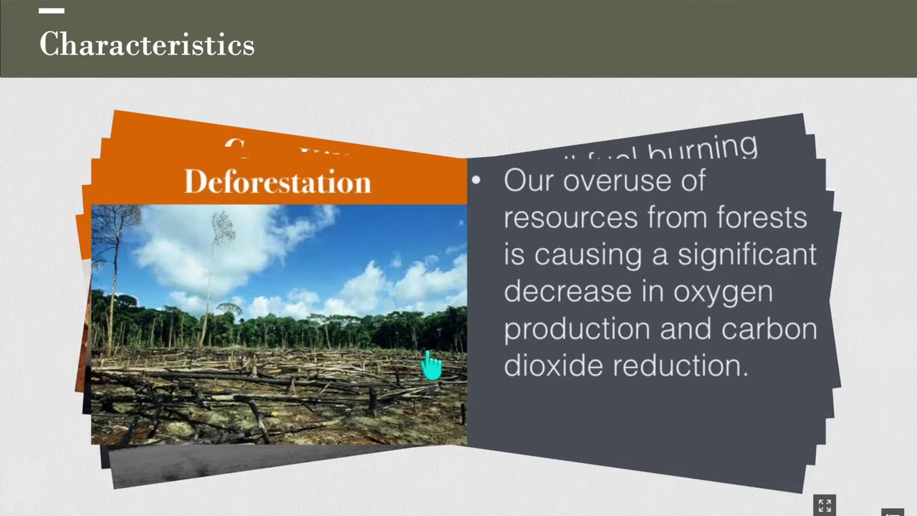
pyautogui.click(430, 365)
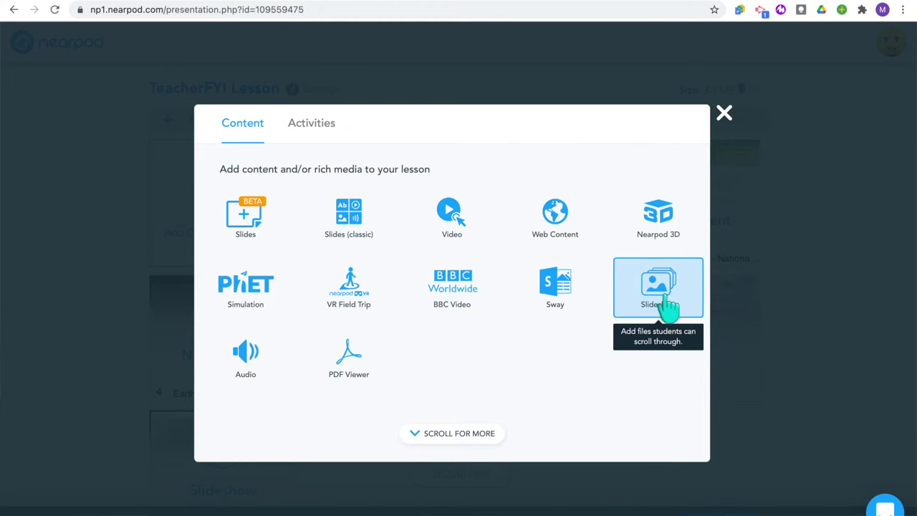
# Step: Add a slideshow of uploaded weather images and view the hurricane and tornado pictures
pyautogui.click(663, 301)
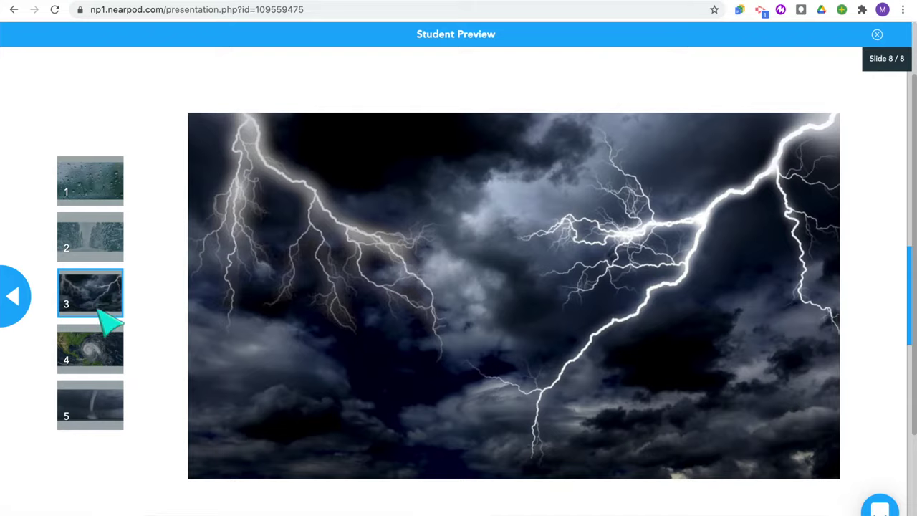
pyautogui.click(97, 346)
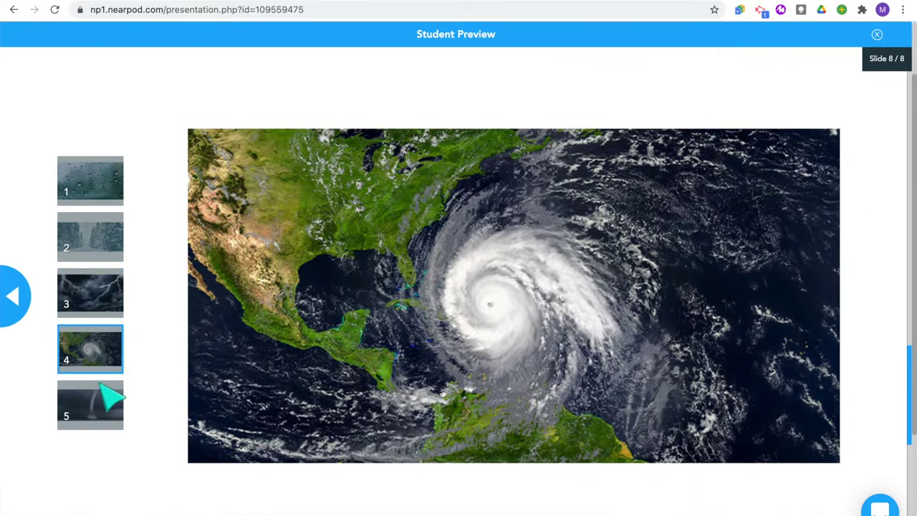
pyautogui.click(111, 414)
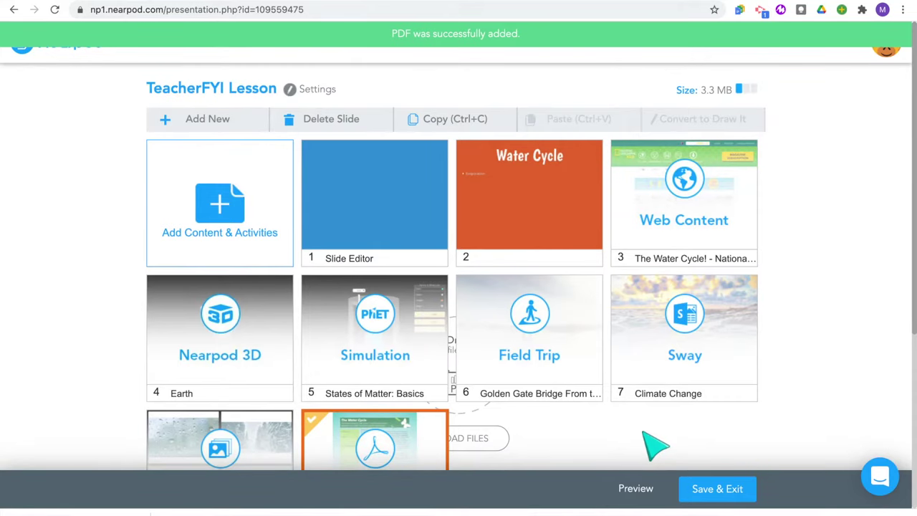
pyautogui.scroll(-5, 594, 408)
pyautogui.scroll(-2, 625, 364)
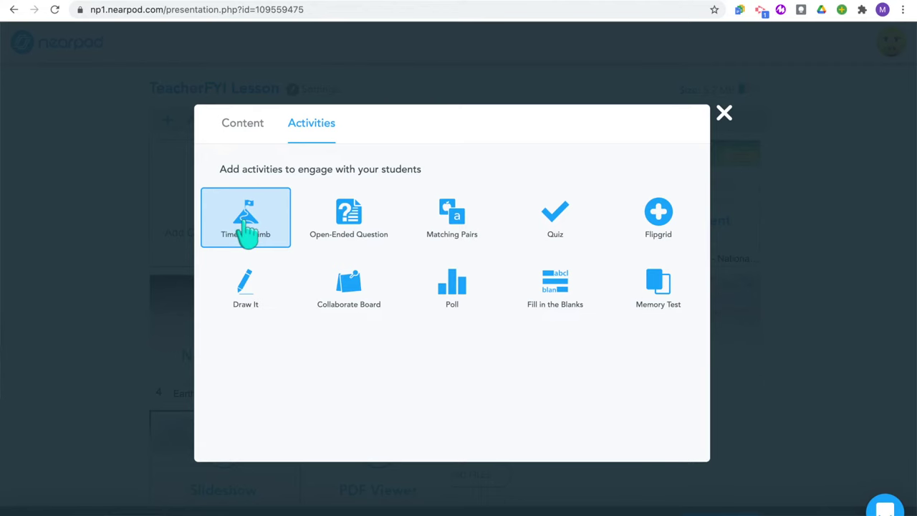
# Step: Play the sample Time to Climb game as the bear and answer 'sun'
pyautogui.click(247, 231)
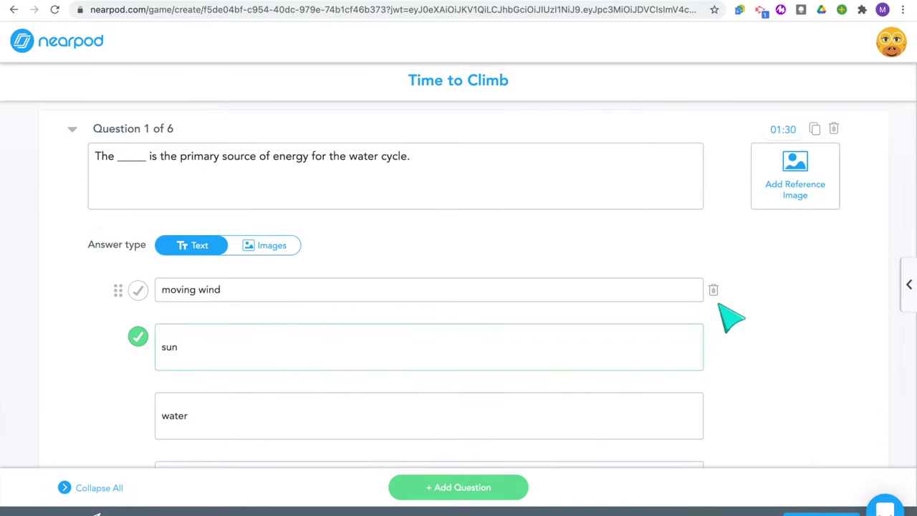
pyautogui.scroll(-2, 731, 319)
pyautogui.scroll(-6, 731, 318)
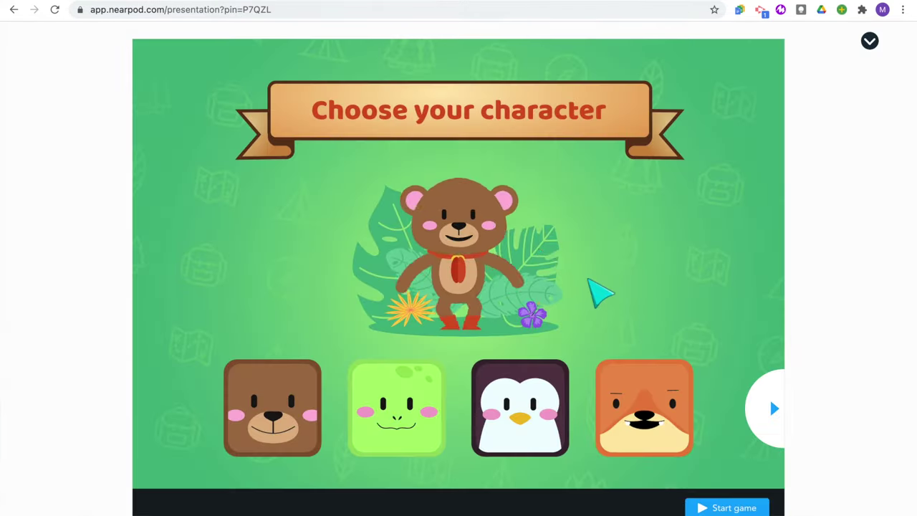
pyautogui.click(724, 506)
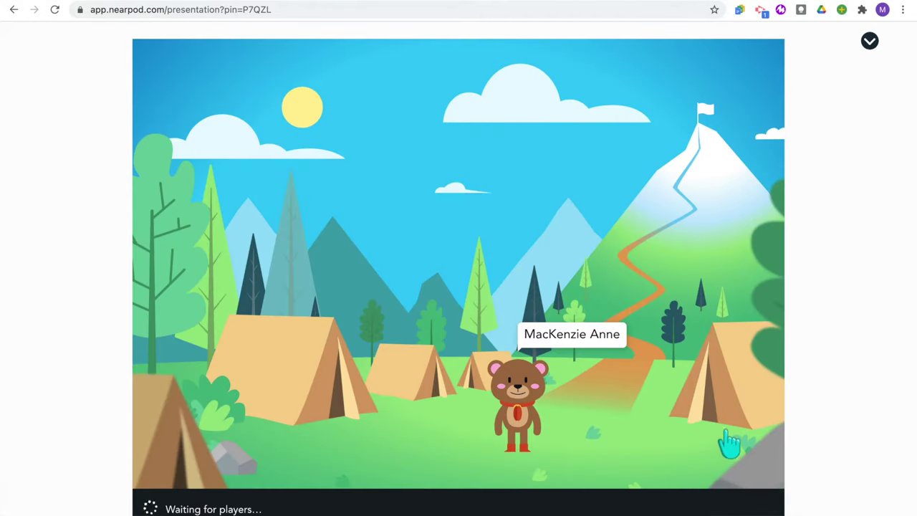
pyautogui.click(378, 307)
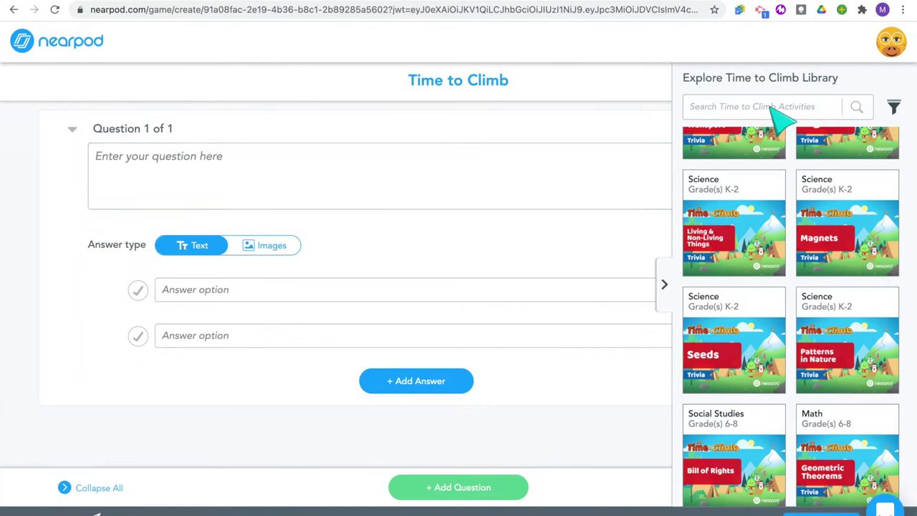
# Step: Search the library for 'water cycle' and start attaching media to the open-ended question
pyautogui.write('water cycle')
pyautogui.press('Return')
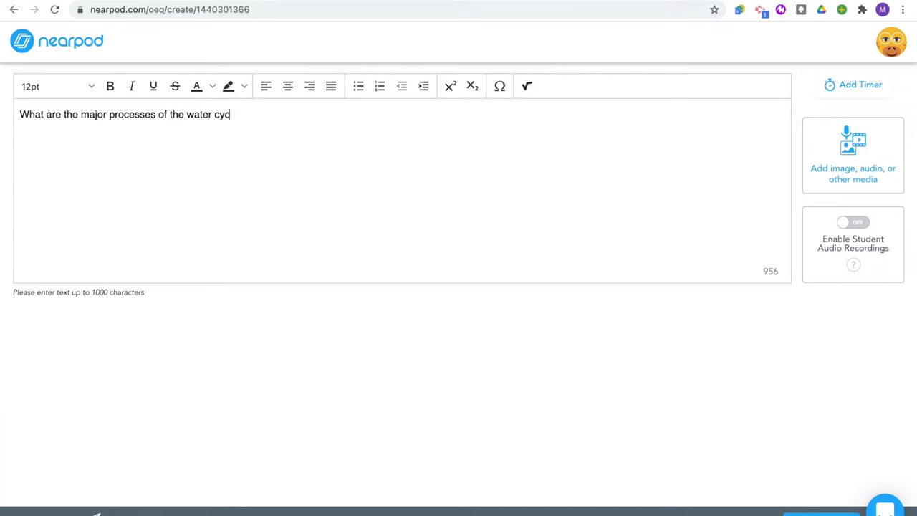
pyautogui.click(871, 179)
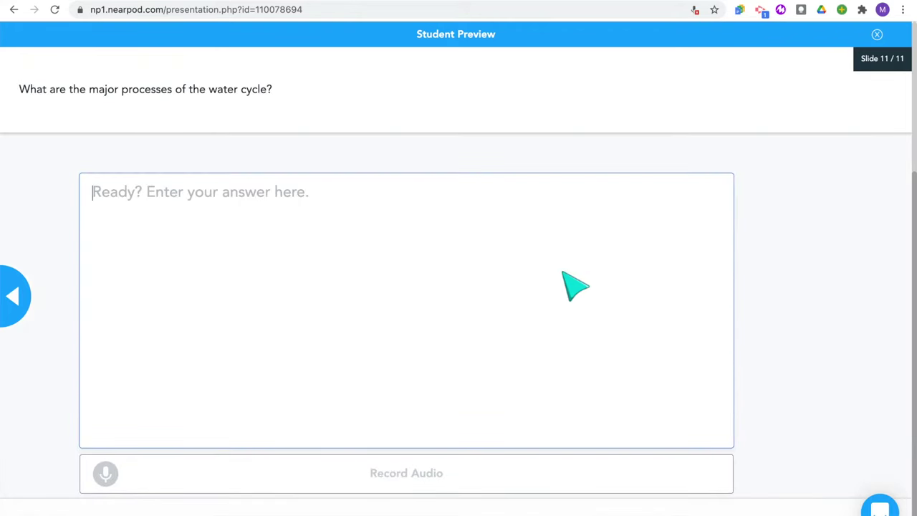
# Step: Answer 'Evaporation, condensation' in the student preview, then begin a Matching Pairs activity
pyautogui.write('Evaporation,')
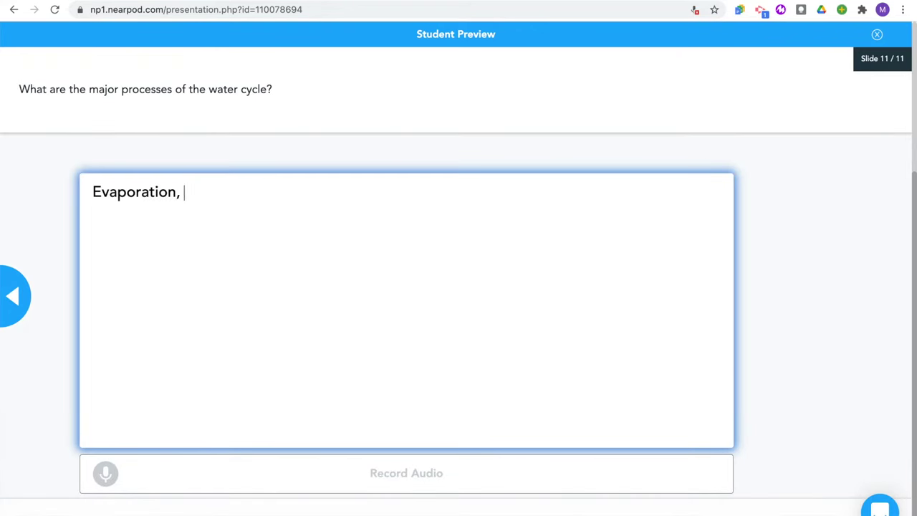
pyautogui.write('condensation')
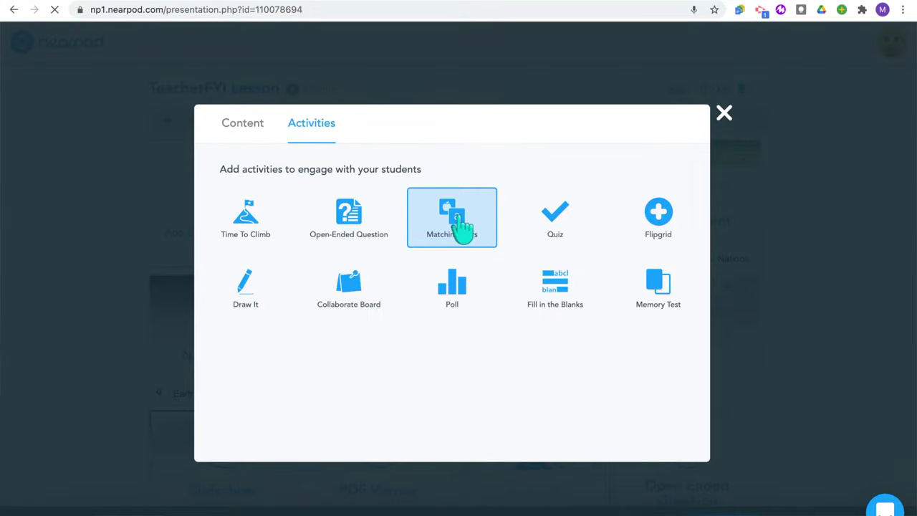
pyautogui.click(460, 217)
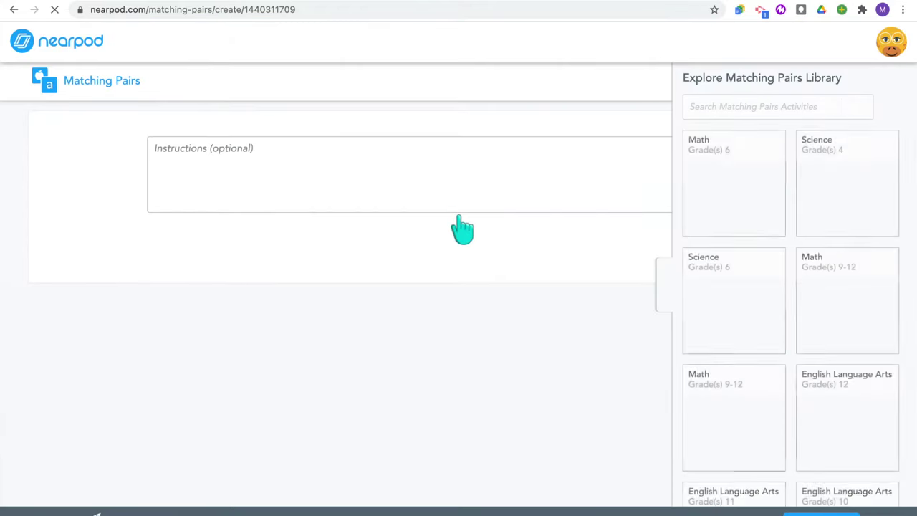
# Step: Load the Water Cycle pairs set from a 'water cycle' library search
pyautogui.click(746, 109)
pyautogui.write('water cycle')
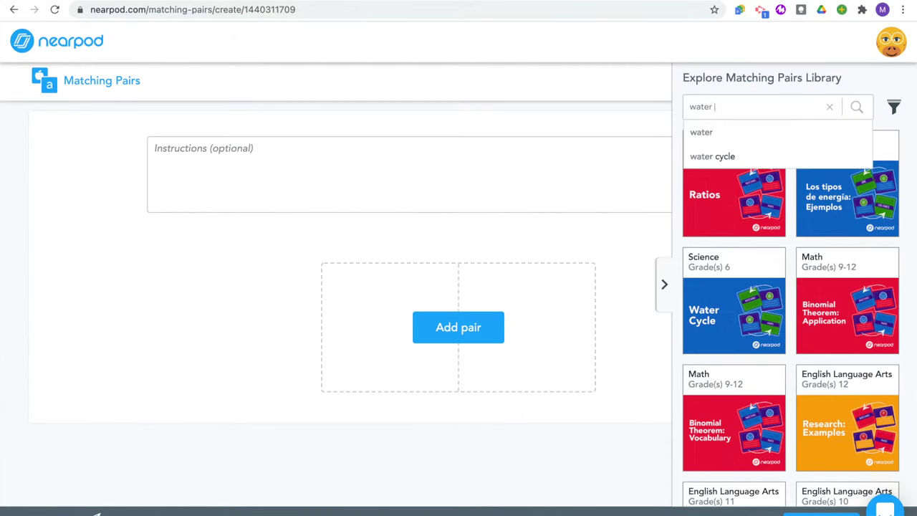
pyautogui.press('Return')
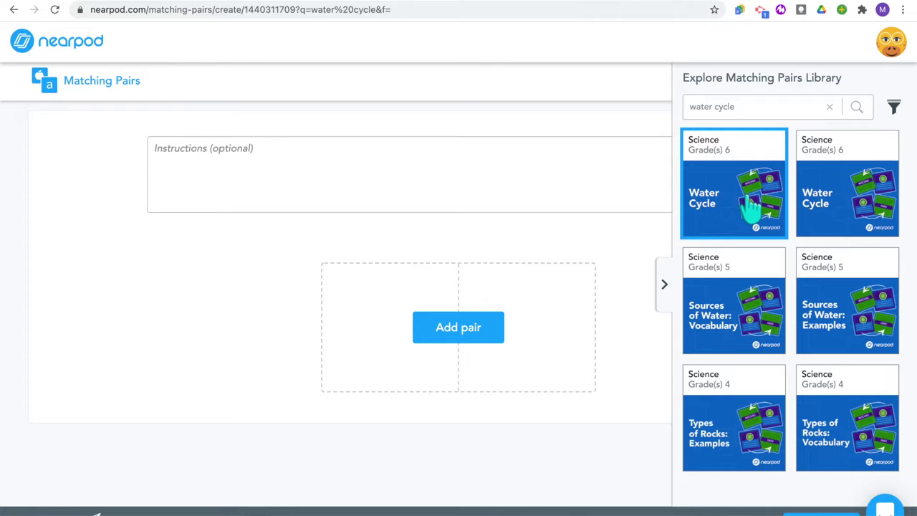
pyautogui.click(750, 207)
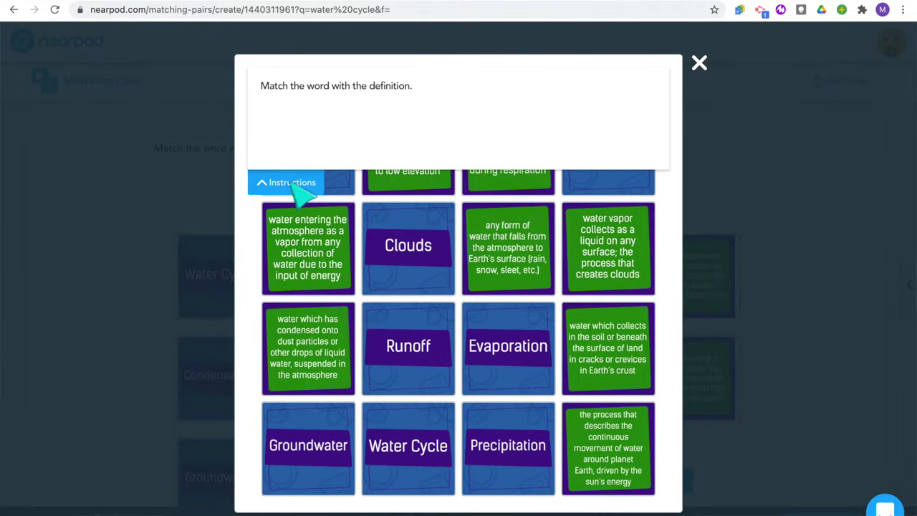
# Step: Match the water vapor release definition with Transpiration, and Water Cycle with its definition
pyautogui.click(290, 182)
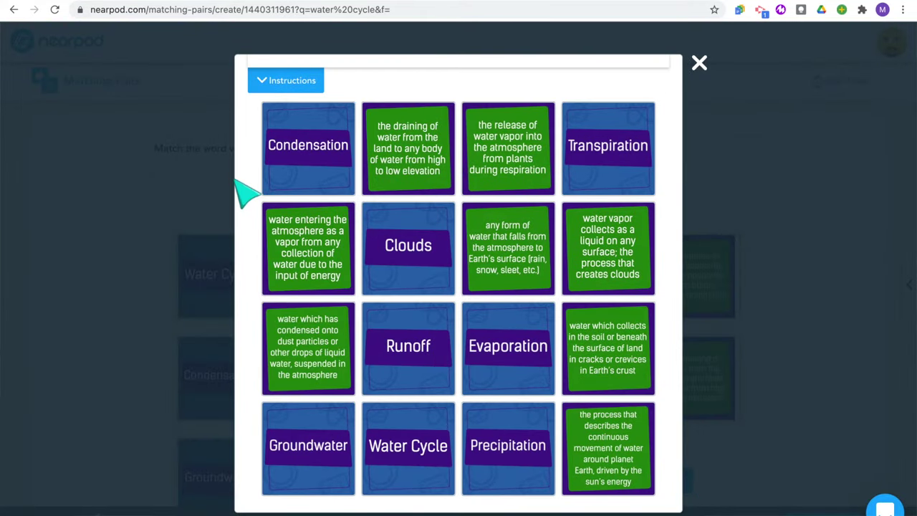
pyautogui.click(508, 164)
pyautogui.click(631, 156)
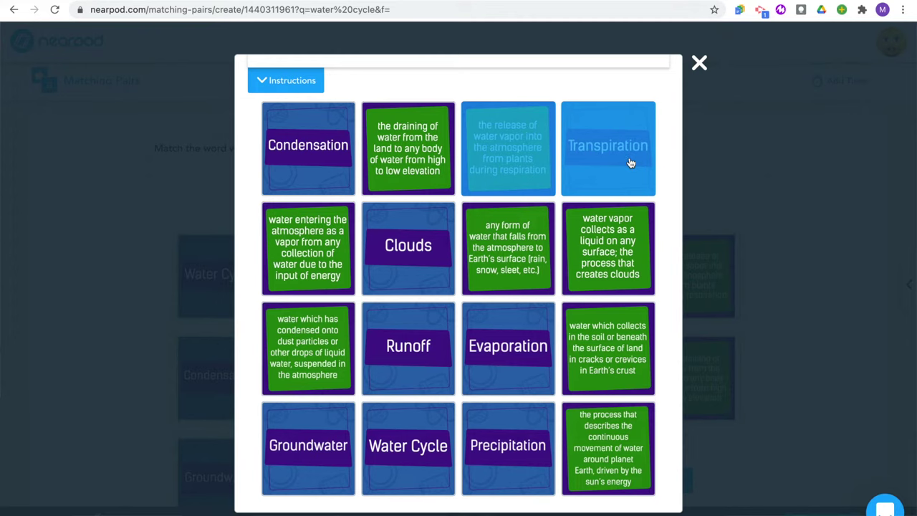
pyautogui.click(409, 446)
pyautogui.click(613, 478)
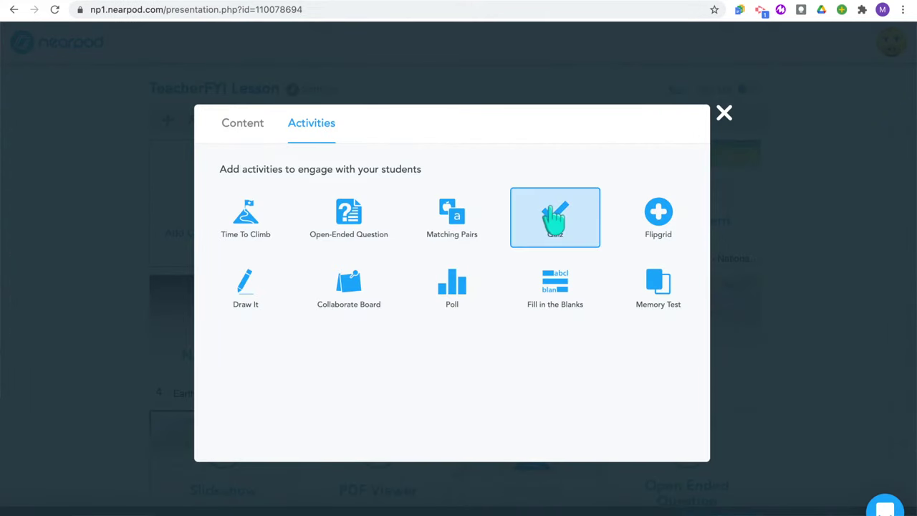
# Step: Choose the Quiz option in the Activities dialog on the way to the Flipgrid builder
pyautogui.click(566, 235)
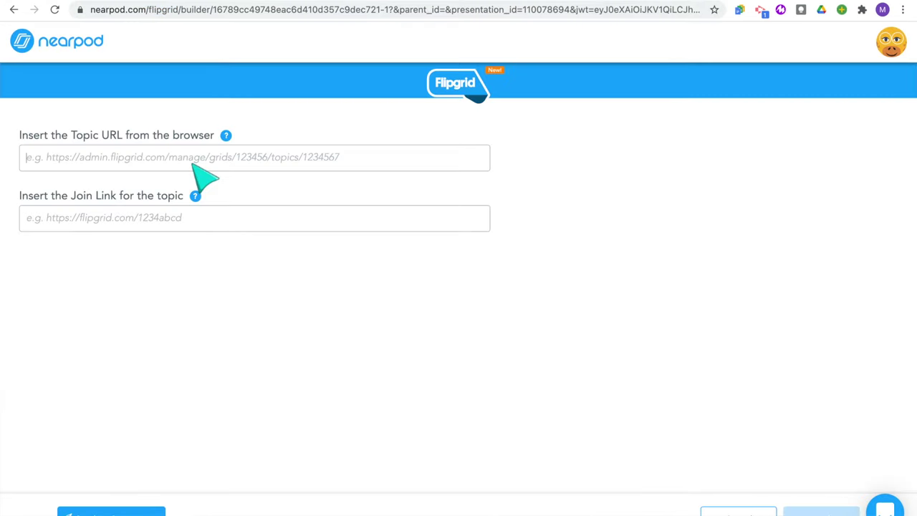
# Step: Fill in the Flipgrid topic URL and join link, save, and try Add Response as a student
pyautogui.click(192, 163)
pyautogui.write('https://admin.flipgrid.com/manage/topics/29543717')
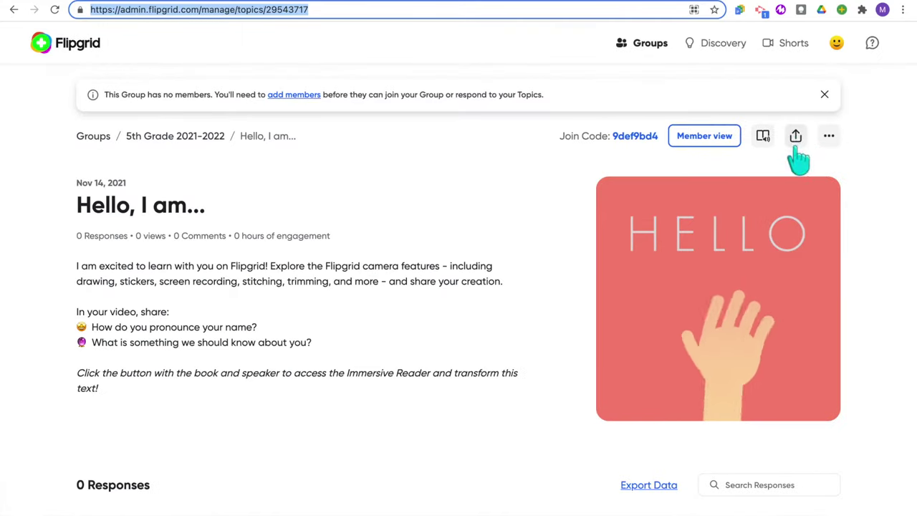
pyautogui.click(795, 143)
pyautogui.click(613, 188)
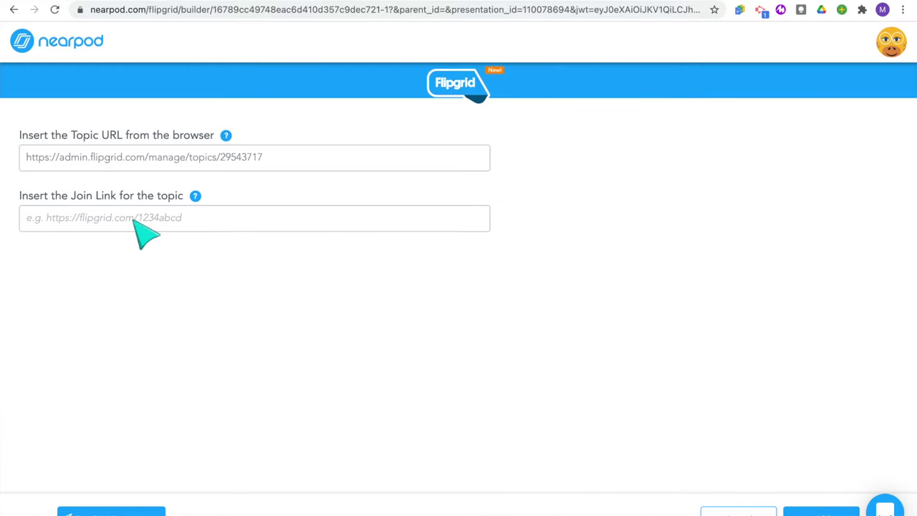
pyautogui.click(134, 219)
pyautogui.hotkey('ctrl', 'v')
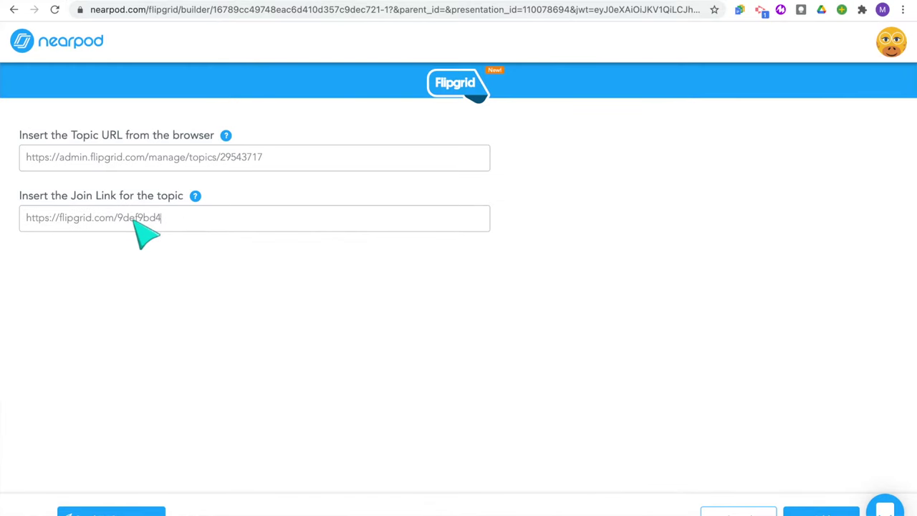
pyautogui.click(821, 512)
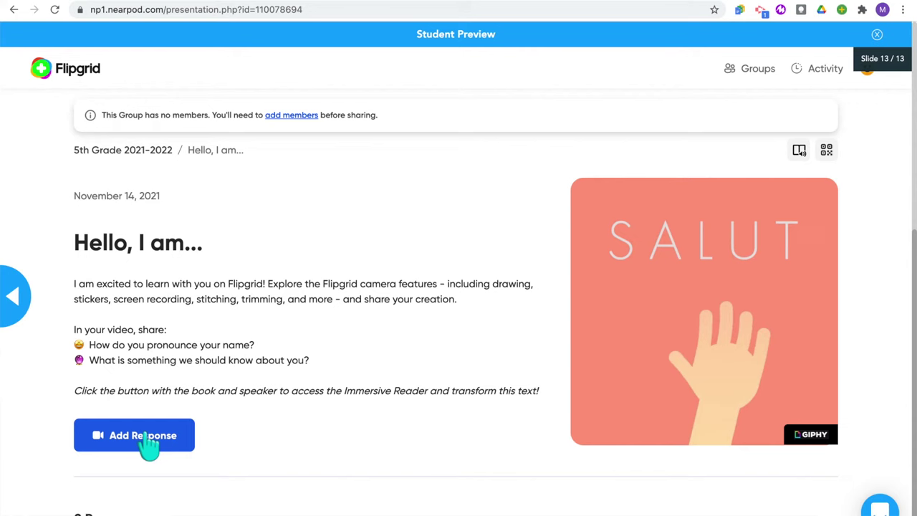
pyautogui.click(190, 434)
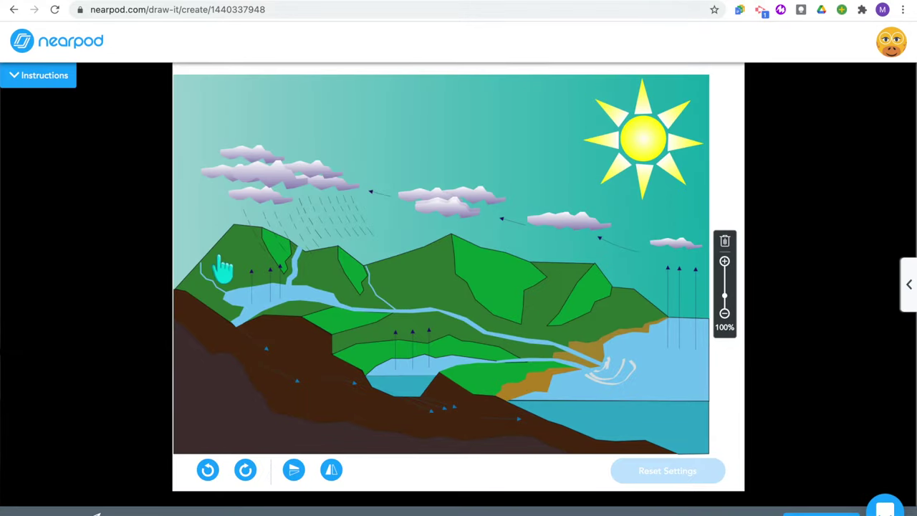
# Step: Write the instructions 'Label the different parts of the water cycle.'
pyautogui.click(32, 82)
pyautogui.click(225, 123)
pyautogui.write('L')
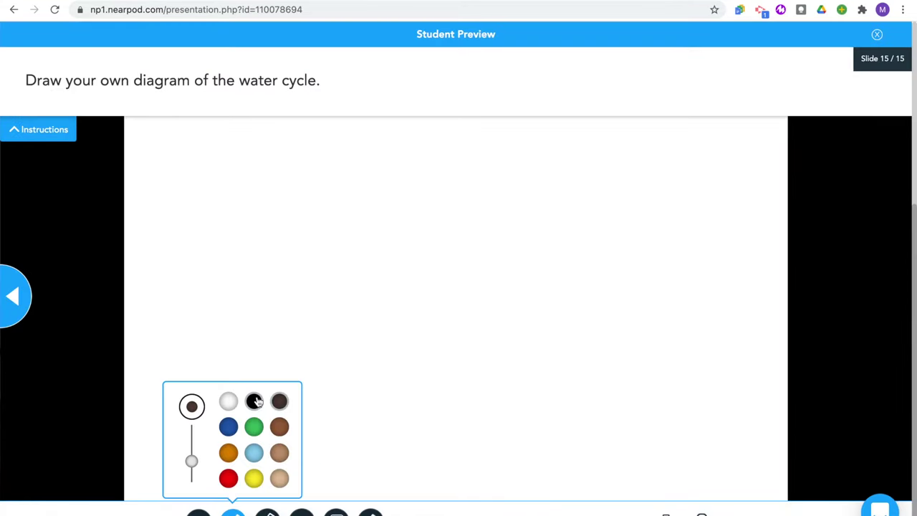
# Step: Sketch a cloud, blue raindrops beneath it and a yellow sun on the drawing
pyautogui.moveTo(218, 89)
pyautogui.mouseDown()
pyautogui.moveTo(275, 81)
pyautogui.moveTo(219, 89)
pyautogui.mouseUp()
pyautogui.click(233, 512)
pyautogui.click(228, 426)
pyautogui.moveTo(201, 198); pyautogui.dragTo(201, 219)
pyautogui.moveTo(249, 233); pyautogui.dragTo(248, 243)
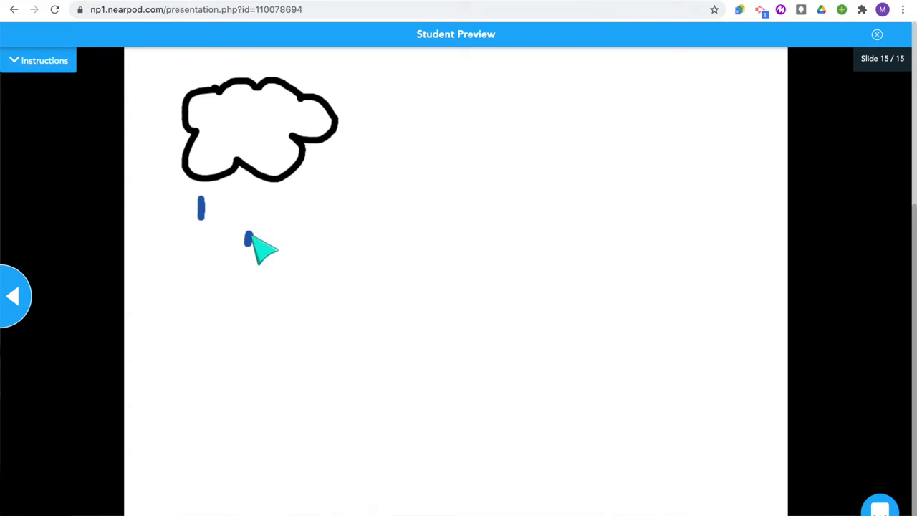
pyautogui.moveTo(297, 194); pyautogui.dragTo(296, 213)
pyautogui.moveTo(347, 174); pyautogui.dragTo(343, 202)
pyautogui.click(233, 513)
pyautogui.moveTo(705, 133)
pyautogui.mouseDown()
pyautogui.moveTo(751, 149)
pyautogui.moveTo(760, 93)
pyautogui.mouseUp()
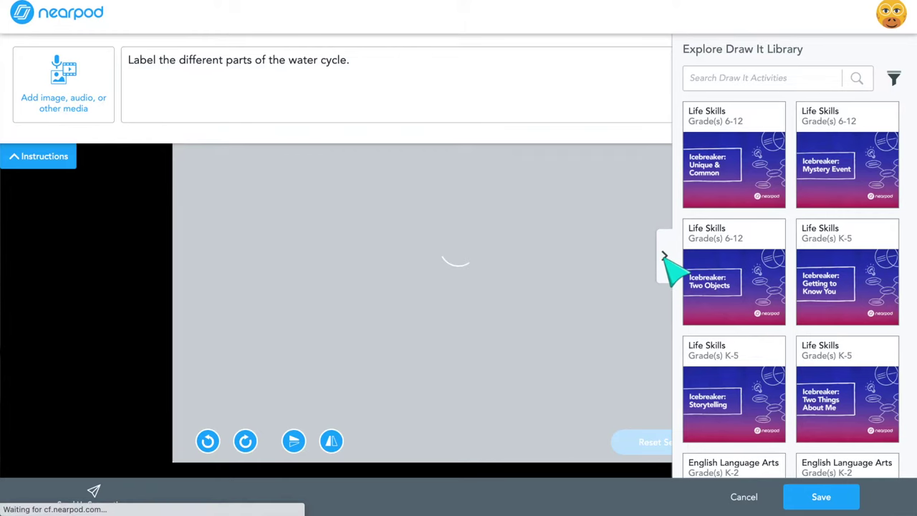
pyautogui.click(665, 256)
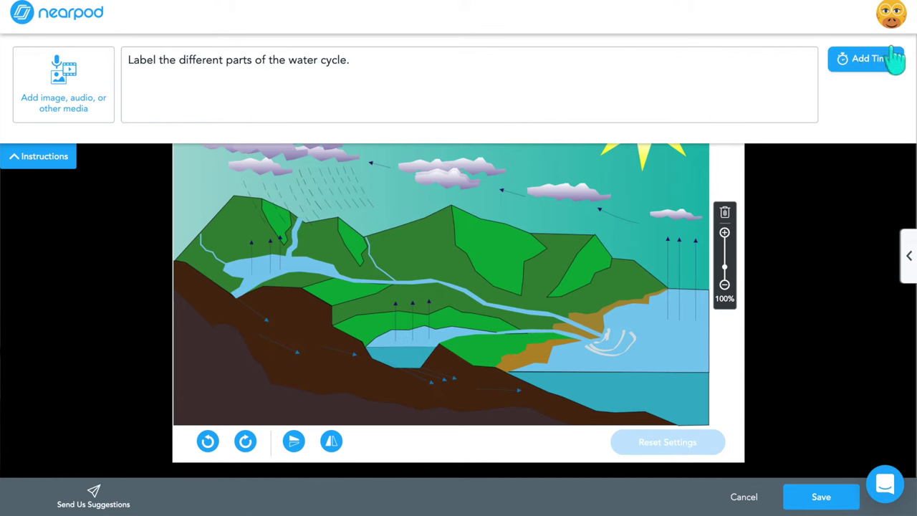
# Step: Add a 02:00 timer to the Draw It activity
pyautogui.click(863, 83)
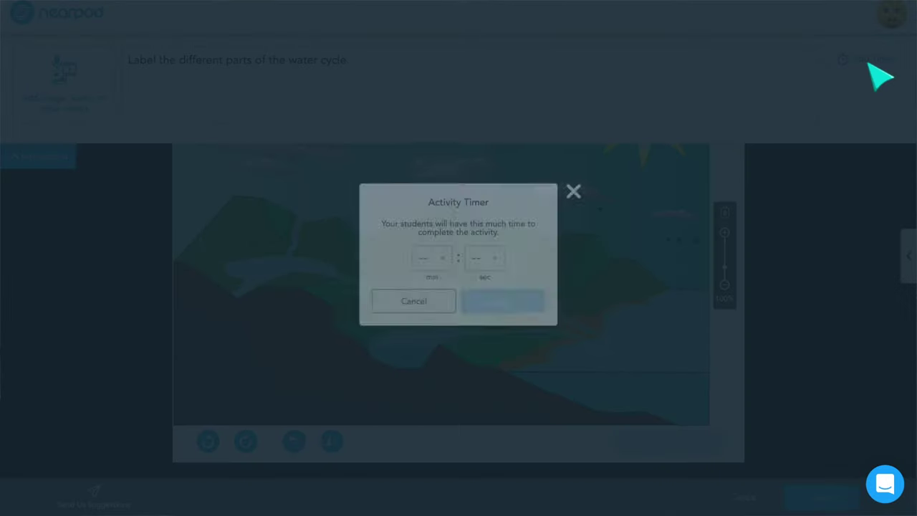
pyautogui.click(436, 259)
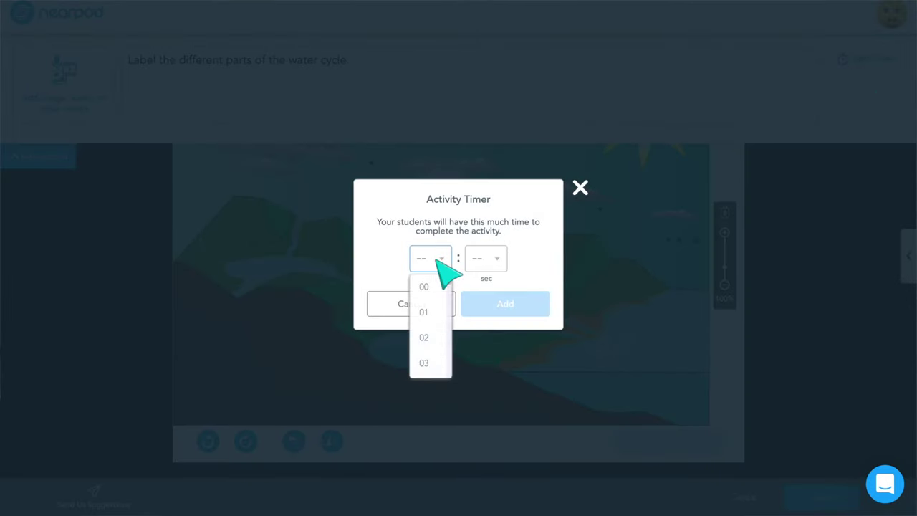
pyautogui.click(425, 342)
pyautogui.click(501, 310)
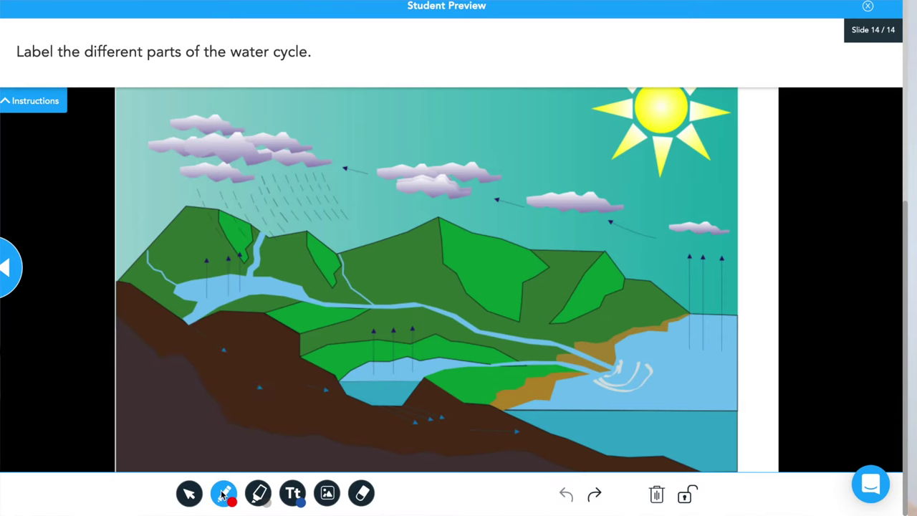
# Step: Circle the middle clouds in blue, place a 'condensation' label beside them, and erase part of the circle
pyautogui.click(225, 491)
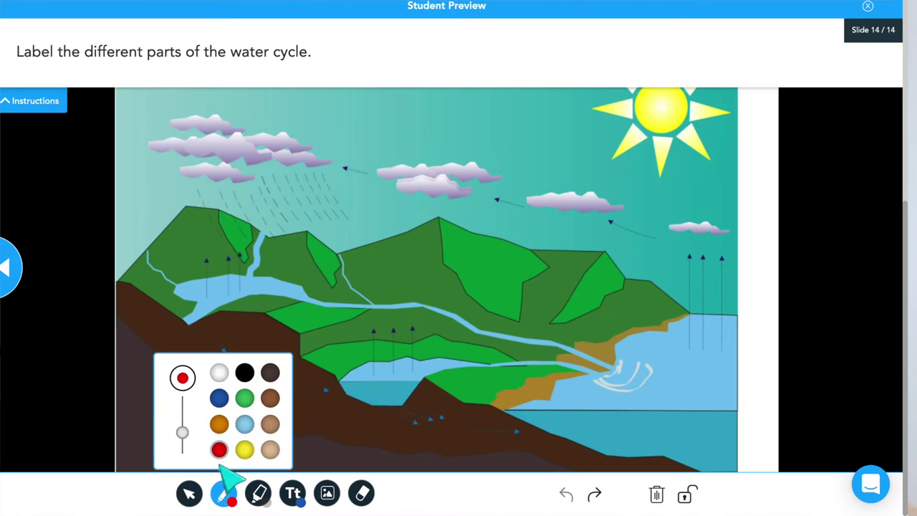
pyautogui.moveTo(453, 136)
pyautogui.mouseDown()
pyautogui.moveTo(418, 134)
pyautogui.moveTo(437, 209)
pyautogui.moveTo(500, 179)
pyautogui.moveTo(449, 133)
pyautogui.mouseUp()
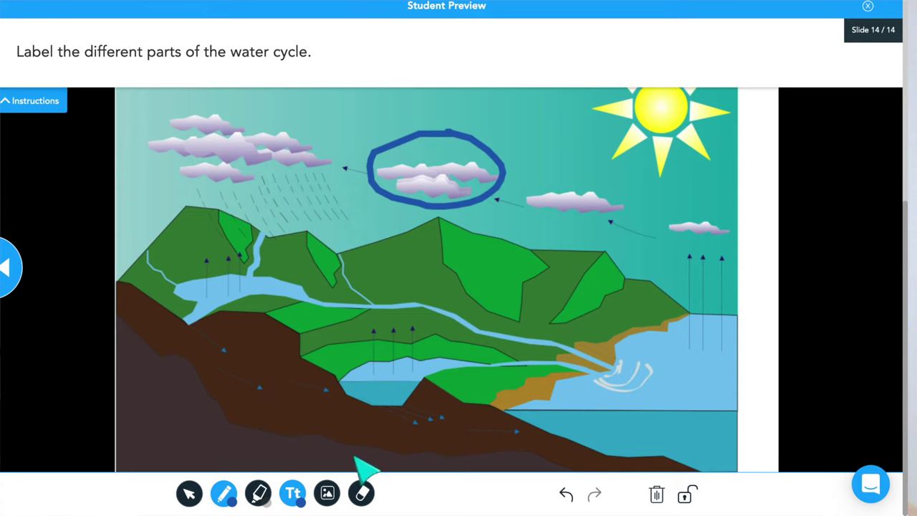
pyautogui.click(293, 493)
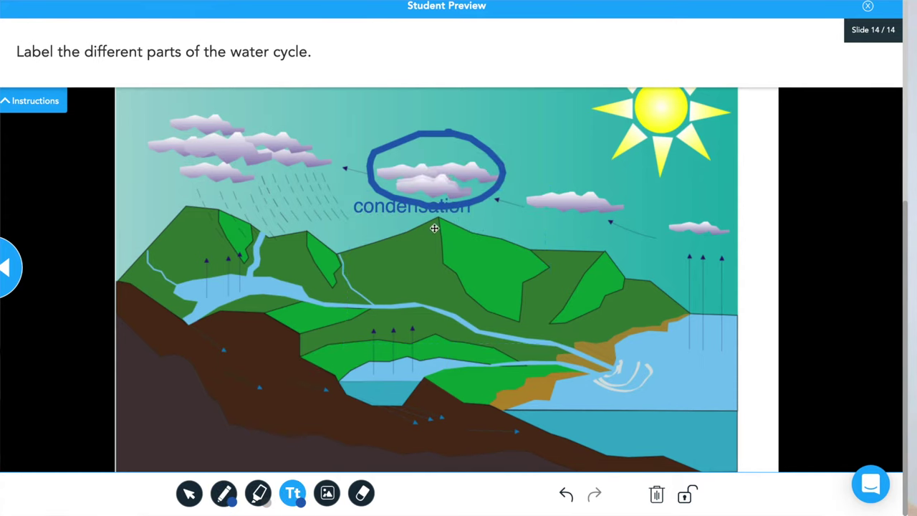
pyautogui.moveTo(396, 206); pyautogui.dragTo(599, 272)
pyautogui.click(588, 340)
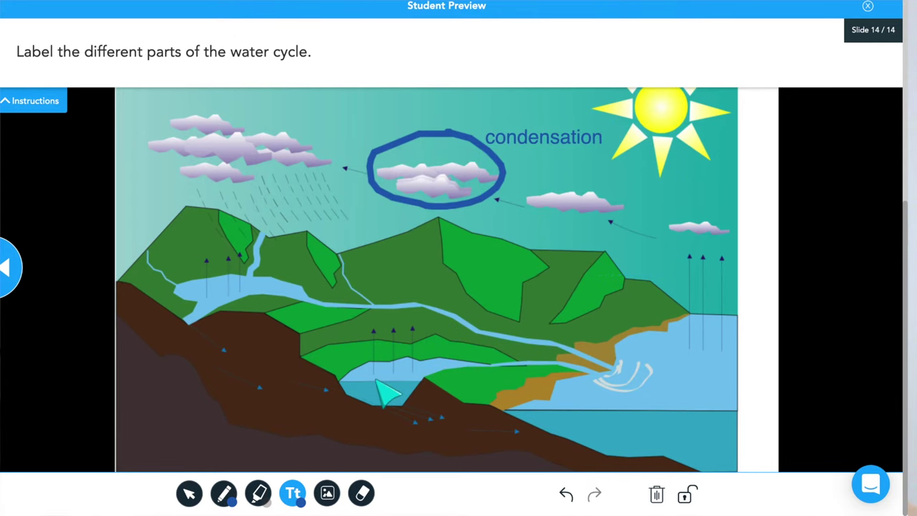
pyautogui.click(361, 493)
pyautogui.moveTo(512, 184); pyautogui.dragTo(484, 228)
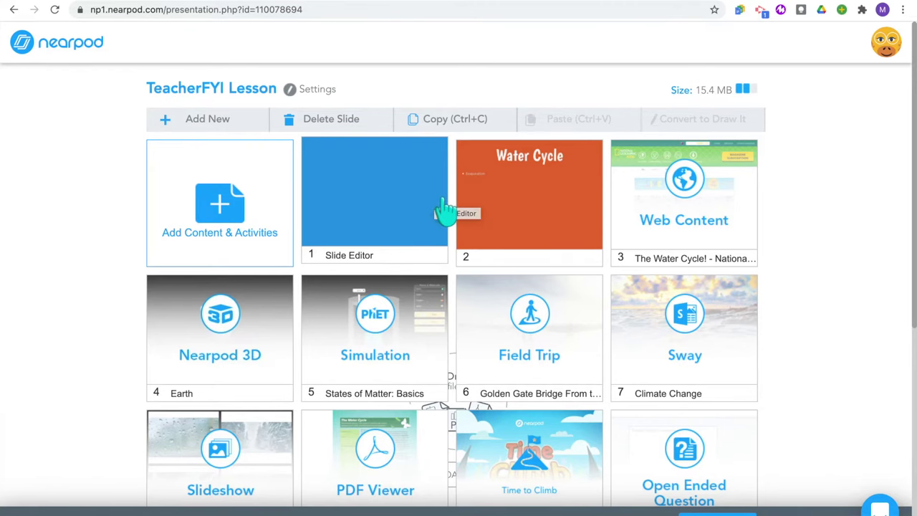
# Step: Convert slide 1 into a Draw It slide and confirm the conversion
pyautogui.click(424, 209)
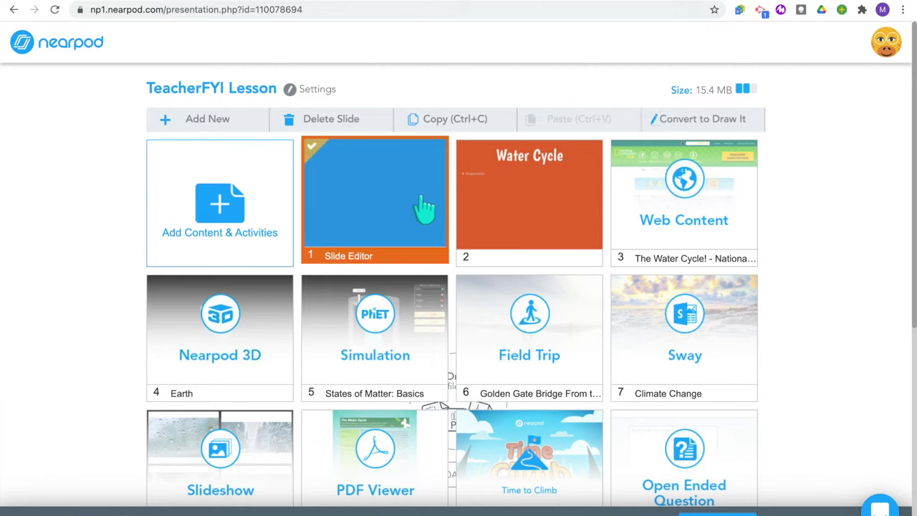
pyautogui.click(703, 121)
pyautogui.click(503, 203)
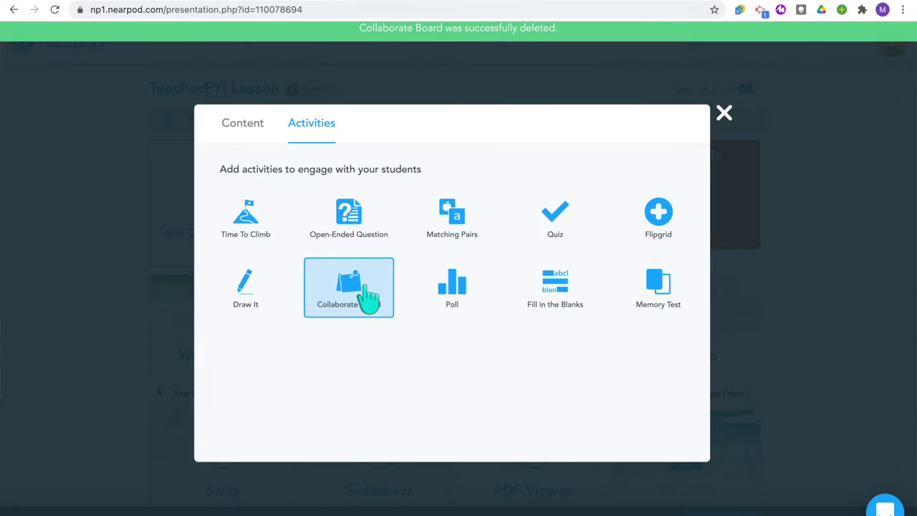
# Step: Add a Collaborate Board titled 'What is one thing you learned about the water cycle today?'
pyautogui.click(368, 299)
pyautogui.click(358, 151)
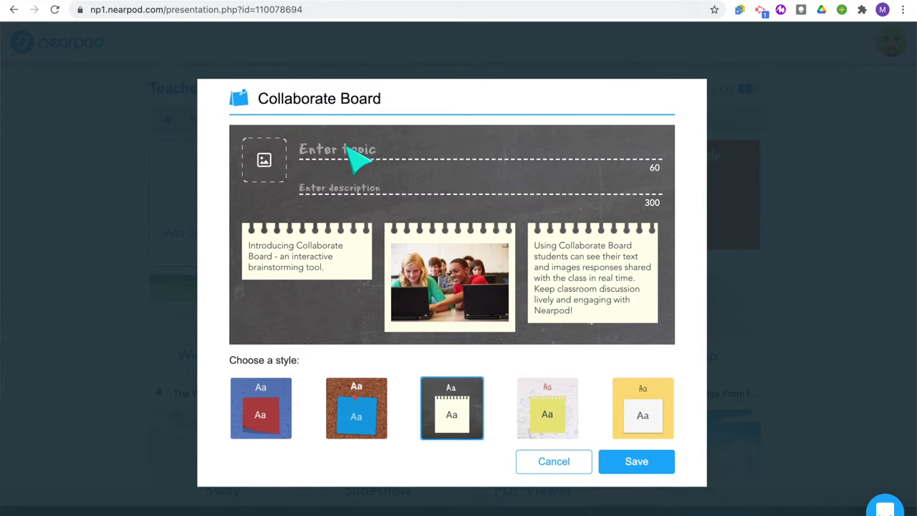
pyautogui.write('What is one thing you le')
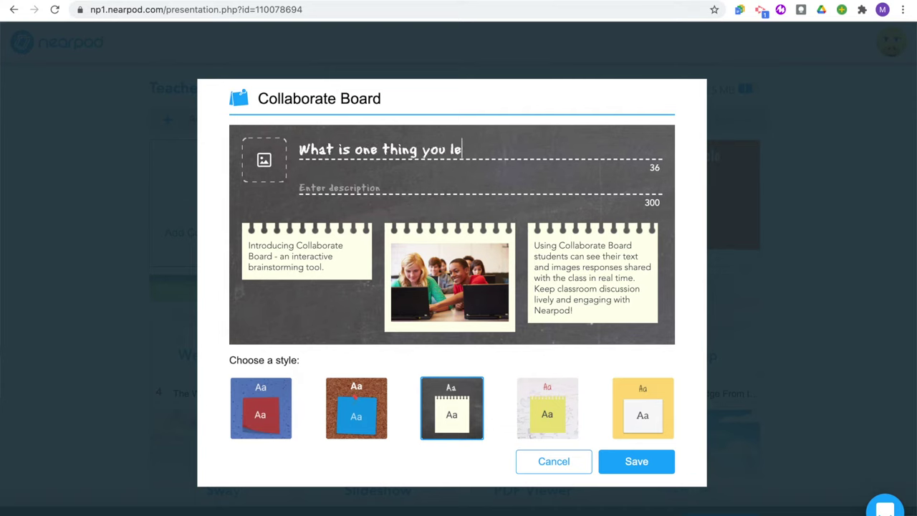
pyautogui.write('arned about the water cycle today?')
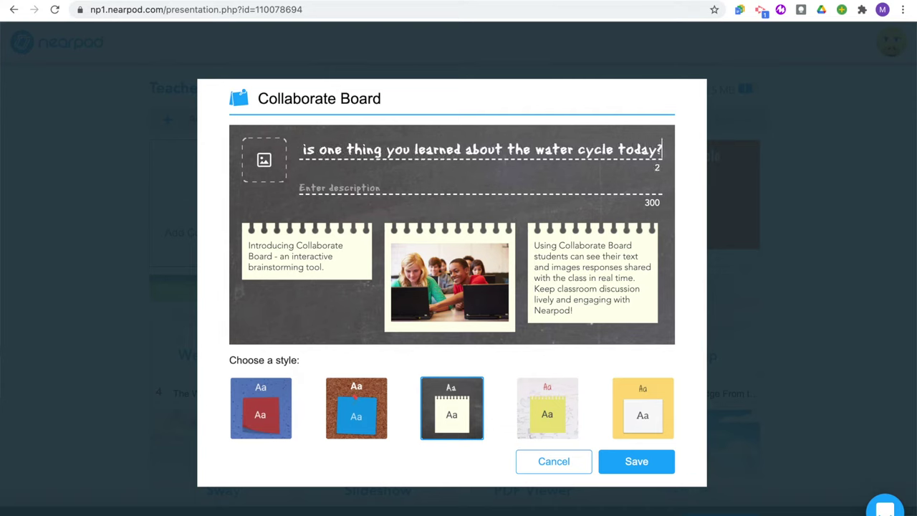
# Step: Post an answer to the board and let comments skip approval for the rest of the session
pyautogui.click(348, 415)
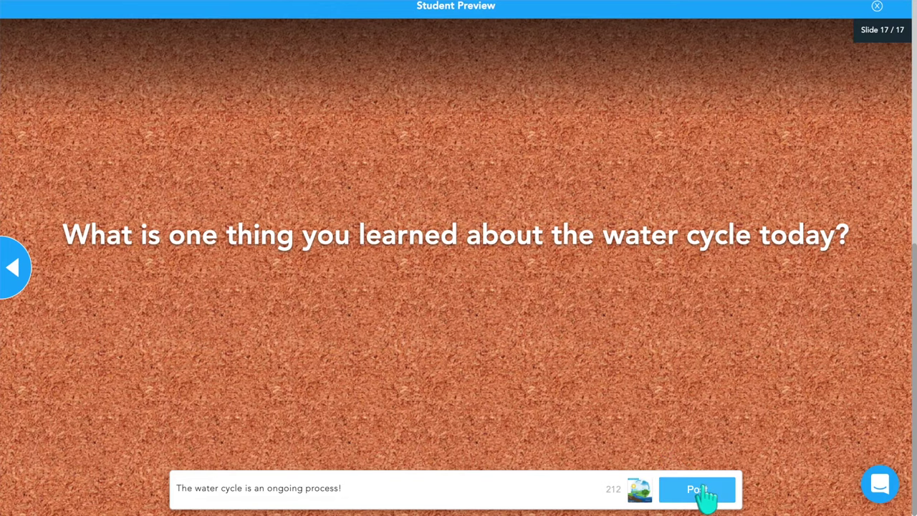
pyautogui.click(702, 489)
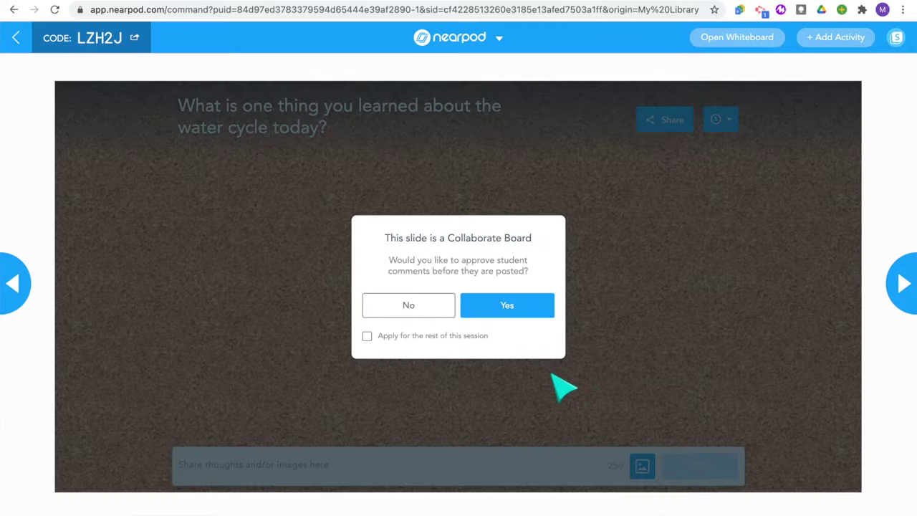
pyautogui.click(367, 336)
pyautogui.click(449, 312)
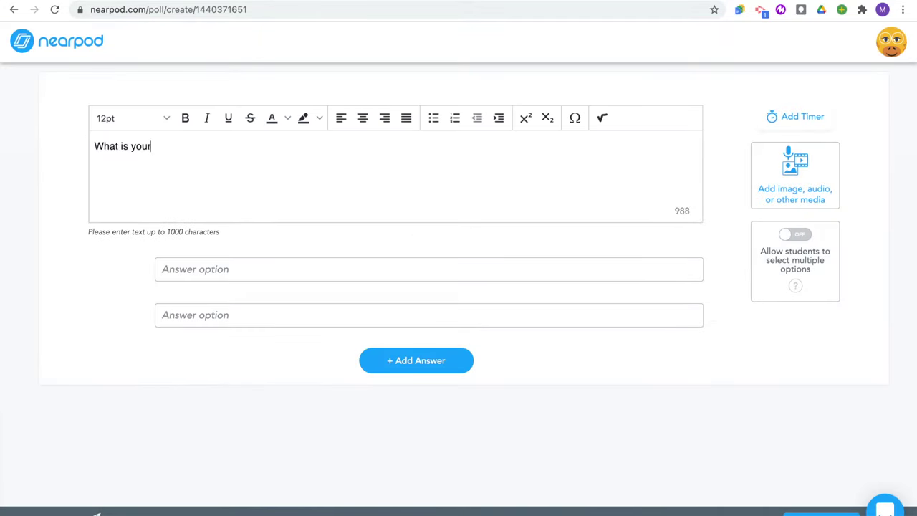
# Step: Enter the favorite-season poll answers and vote Summer in the poll preview
pyautogui.click(402, 277)
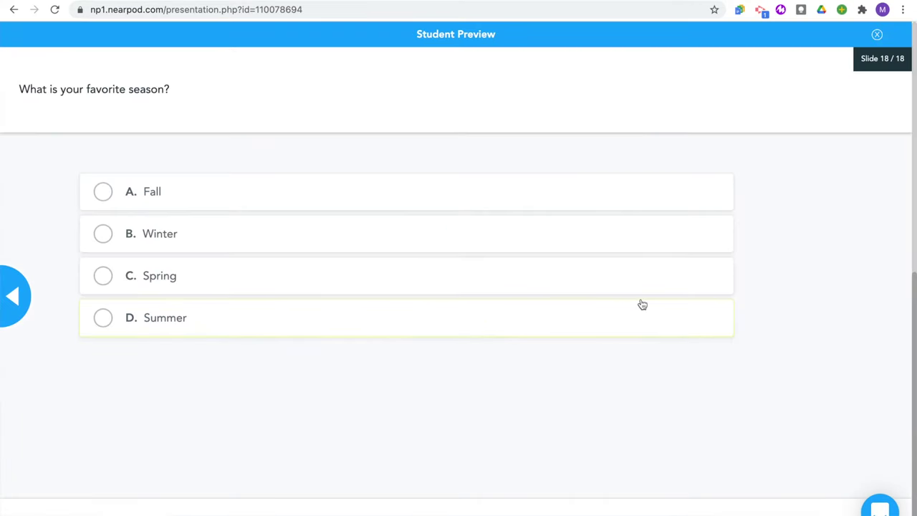
pyautogui.click(107, 316)
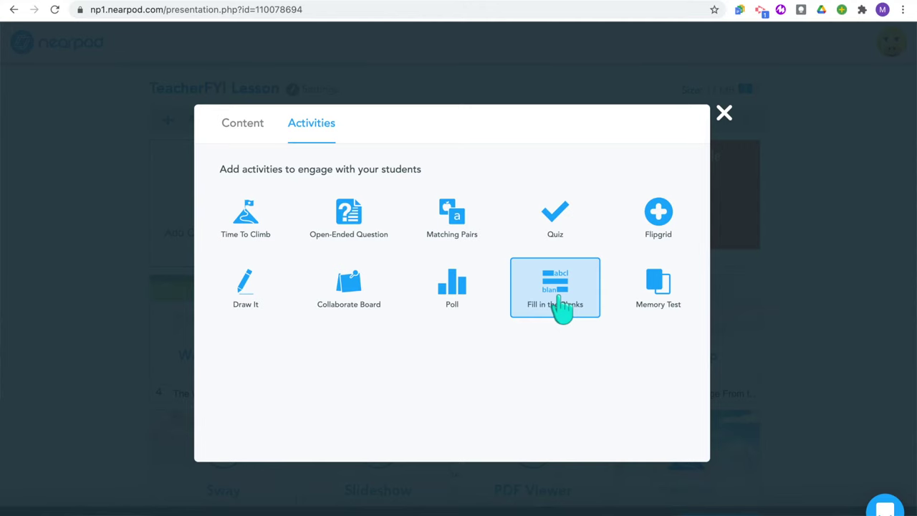
# Step: Create a Fill in the Blanks activity in the blue text style with the pasted water-cycle paragraph
pyautogui.click(562, 310)
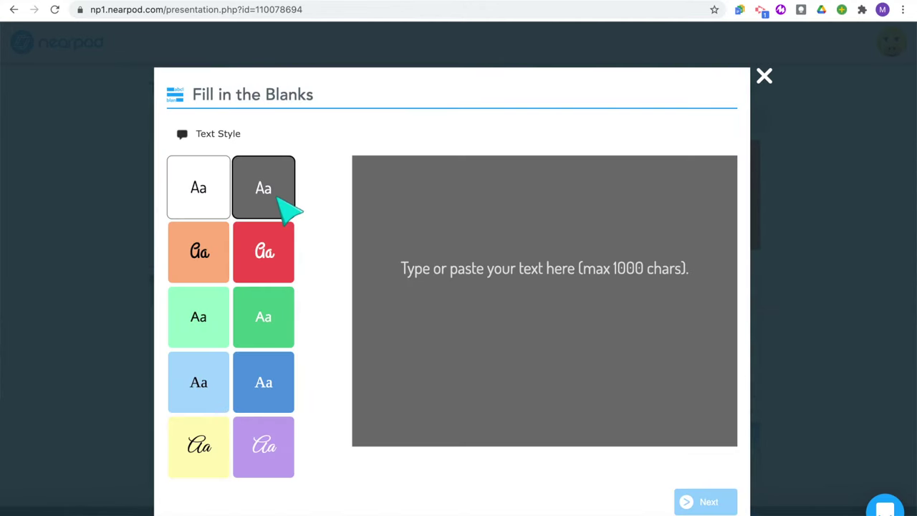
pyautogui.click(202, 252)
pyautogui.click(263, 265)
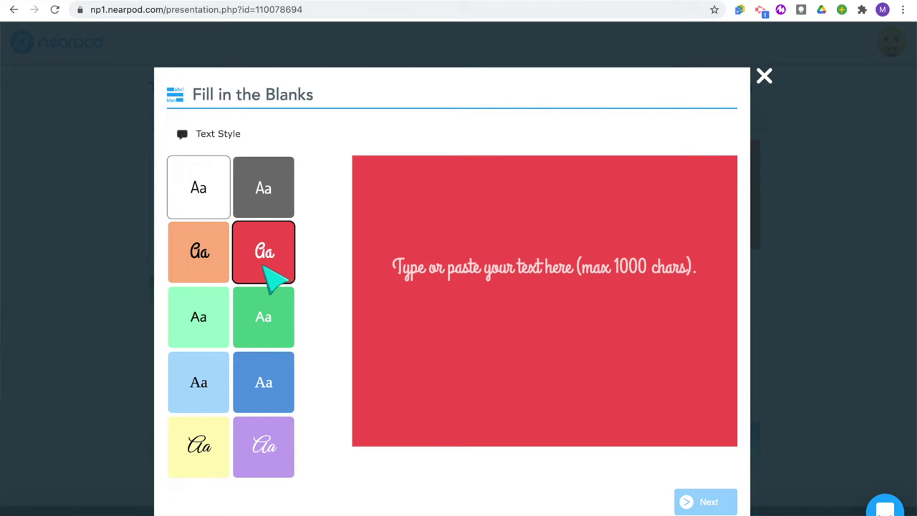
pyautogui.click(265, 314)
pyautogui.click(264, 382)
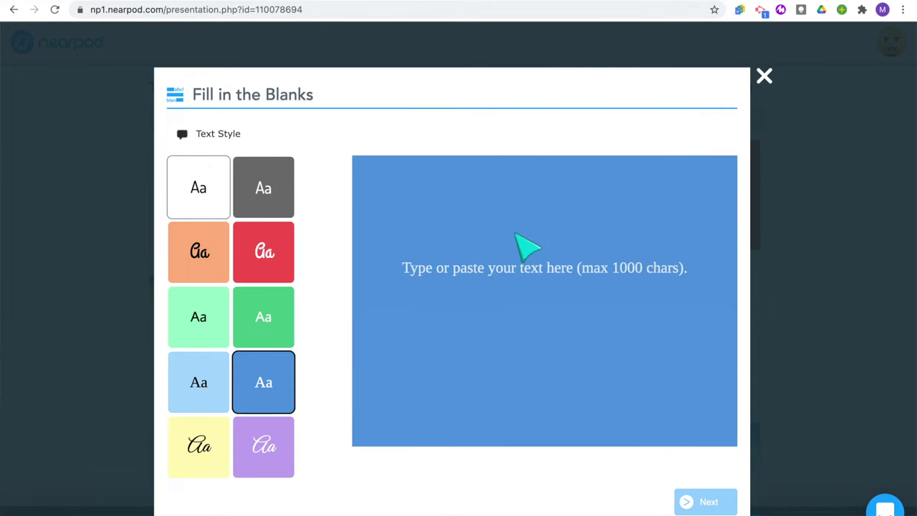
pyautogui.write('The water cycle is the process of water moving around between the air and land. Water evaporates from the Earth’s surface. The process of water turning from a liquid into a gas is called evaporation. Then the water vapor rises up in the sky due to the sun’s heat. Once the water vapor rises high enough it condenses into water droplets. Condensation is the process of water turning from a gas into a liquid. Water then falls back to the Earth as precipitation. The water cycle is constantly happening every day!')
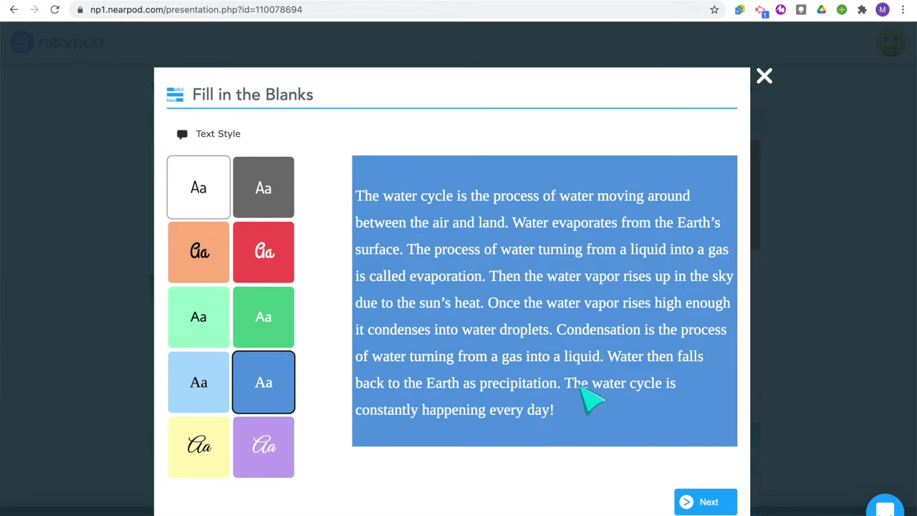
pyautogui.click(705, 502)
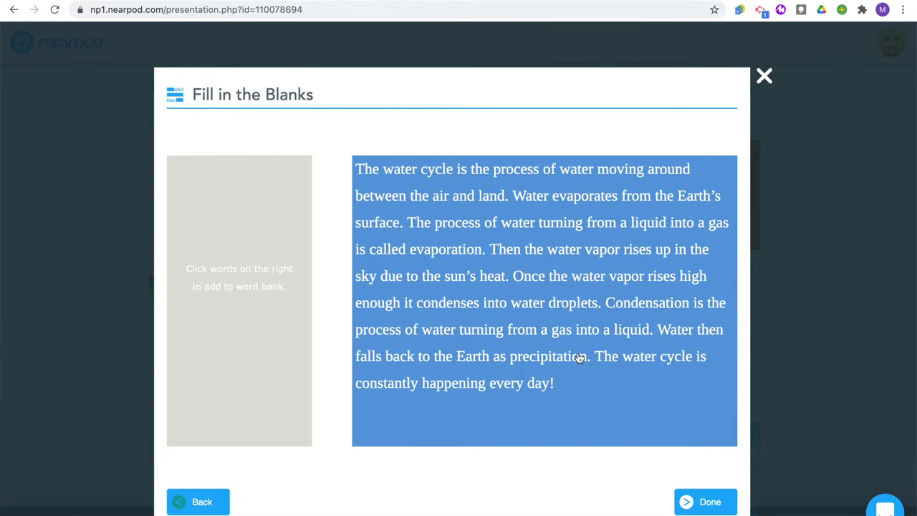
# Step: Blank out the words liquid, gas, sun's, Condensation and precipitation
pyautogui.click(650, 225)
pyautogui.click(718, 223)
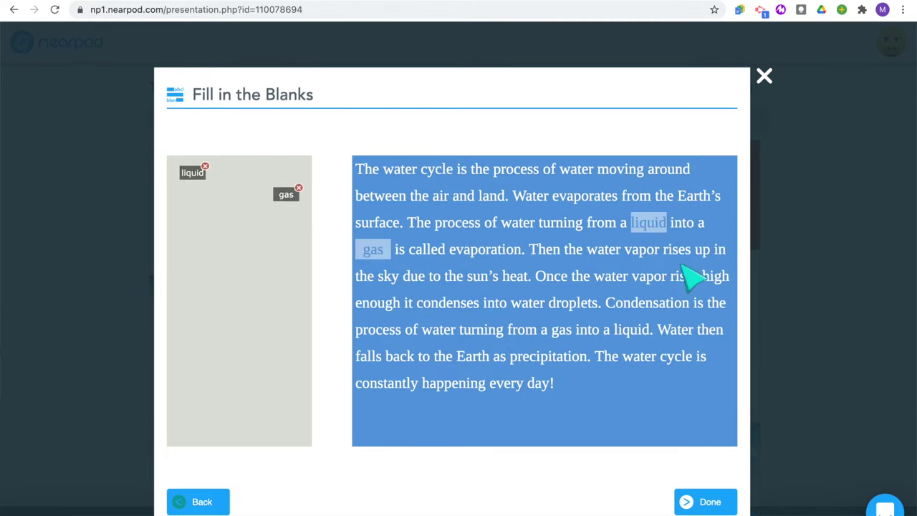
pyautogui.click(490, 278)
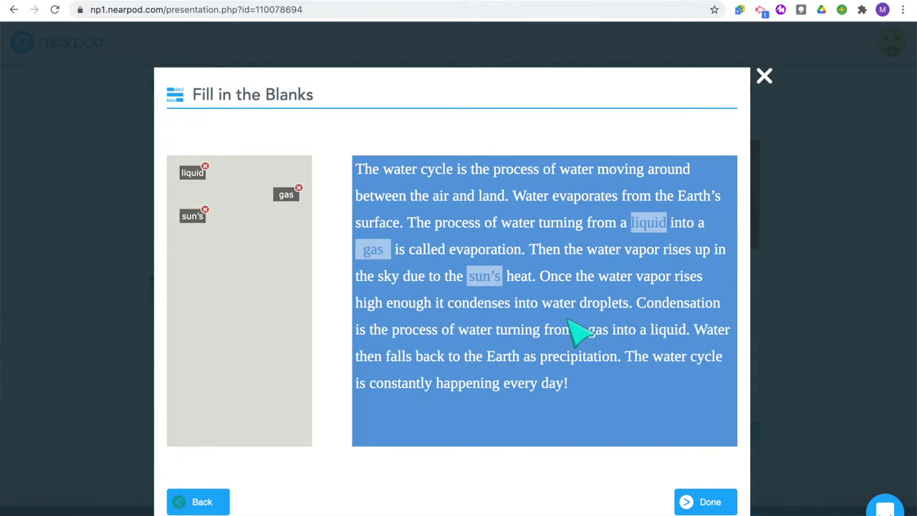
pyautogui.click(672, 304)
pyautogui.click(579, 358)
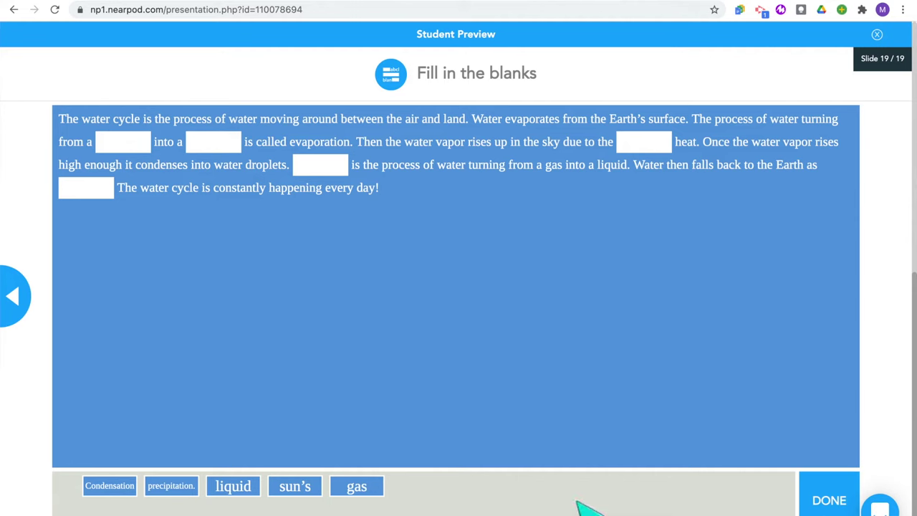
# Step: In the preview, drag liquid, gas, sun's and Condensation into their blanks
pyautogui.moveTo(242, 488); pyautogui.dragTo(126, 142)
pyautogui.moveTo(280, 481); pyautogui.dragTo(211, 141)
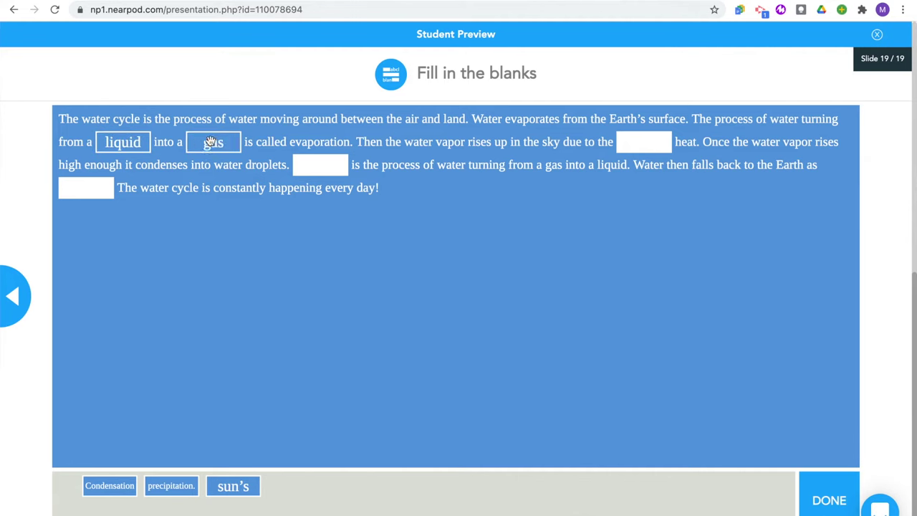
pyautogui.moveTo(233, 485); pyautogui.dragTo(643, 143)
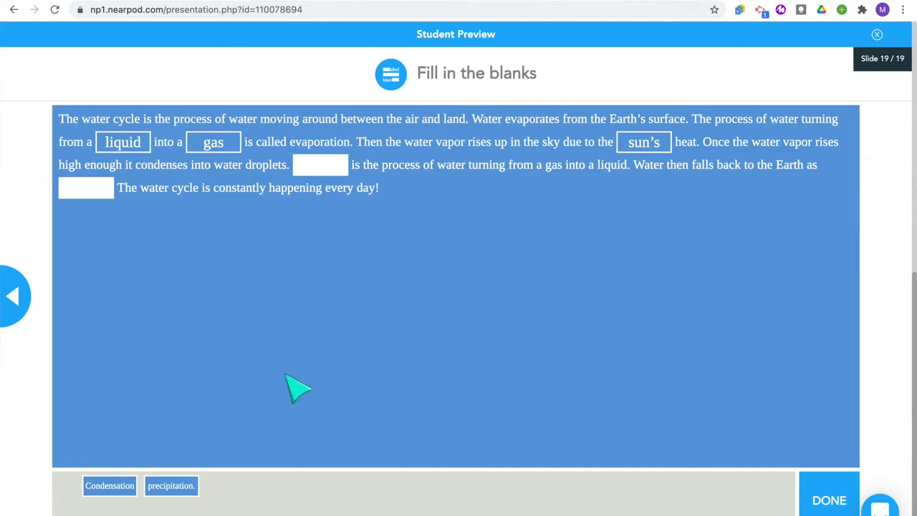
pyautogui.moveTo(109, 486); pyautogui.dragTo(86, 188)
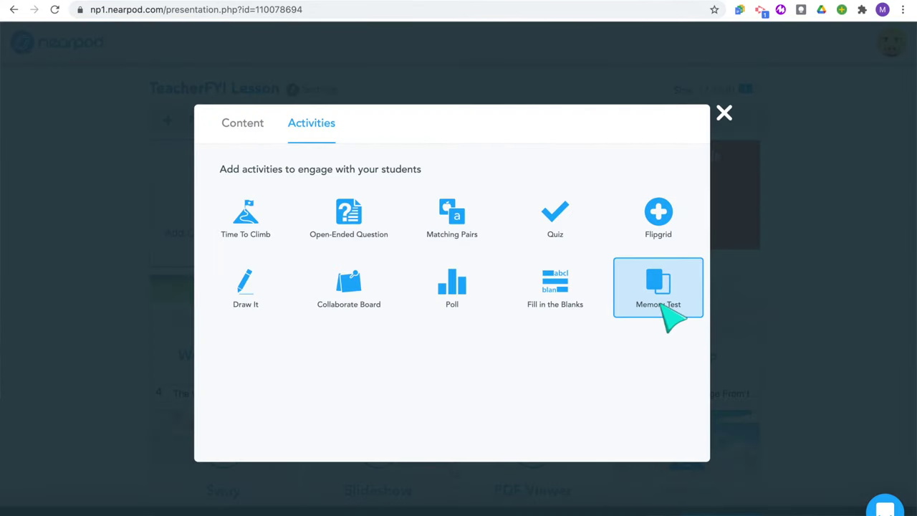
pyautogui.click(658, 291)
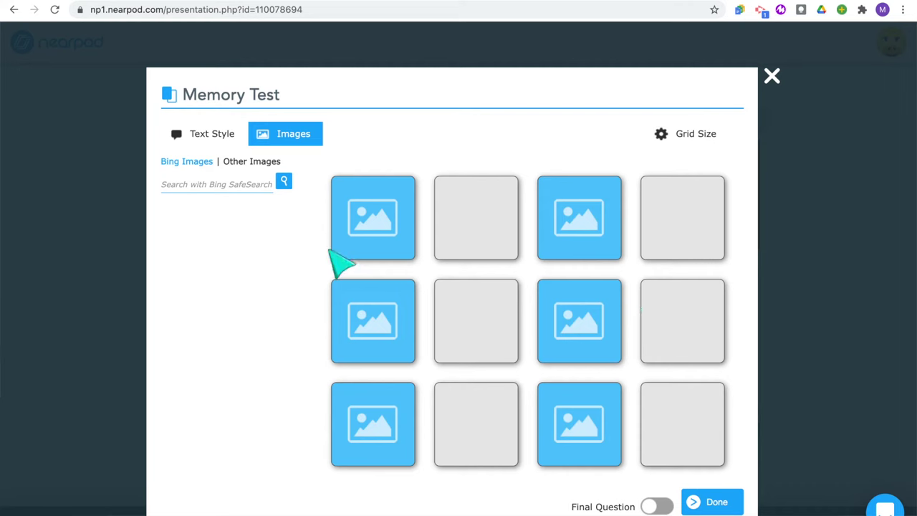
# Step: Keep the Memory Test grid at 6 pairs and place a hurricane image on the first card pair
pyautogui.click(208, 136)
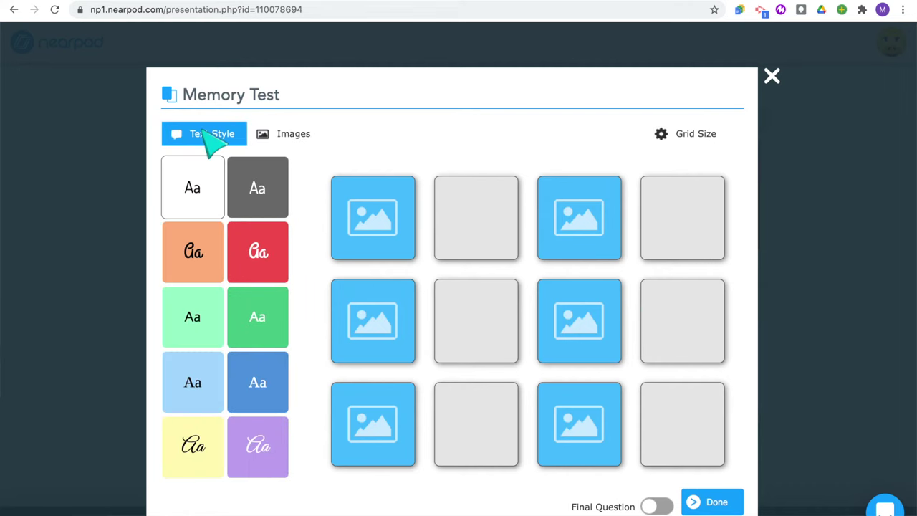
pyautogui.click(289, 136)
pyautogui.click(673, 139)
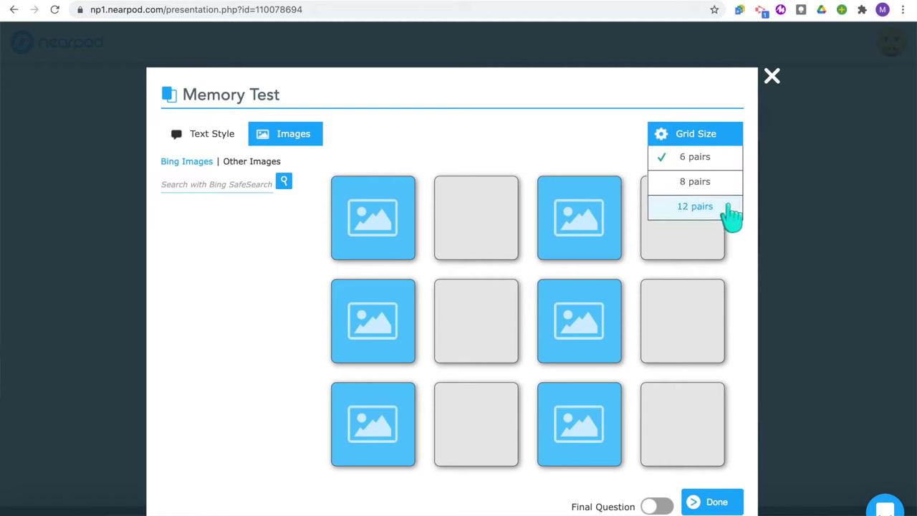
pyautogui.click(645, 156)
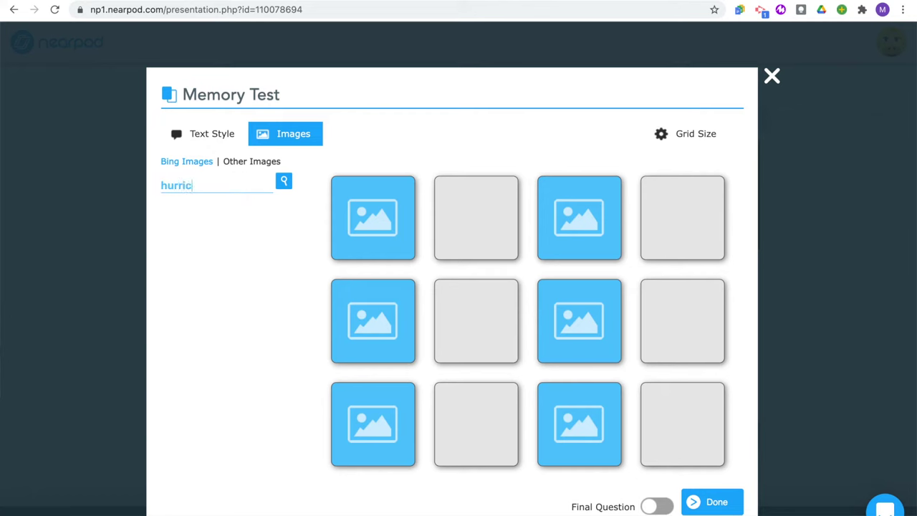
pyautogui.click(283, 182)
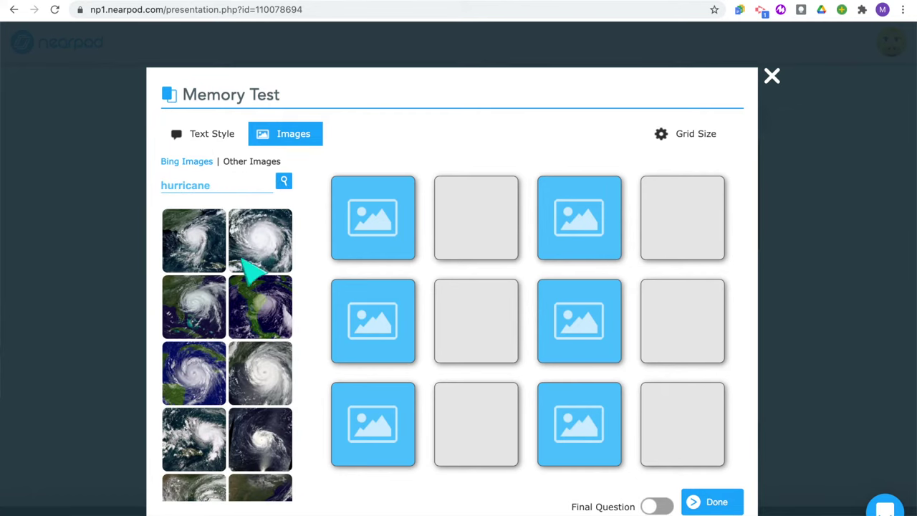
pyautogui.moveTo(207, 315); pyautogui.dragTo(404, 228)
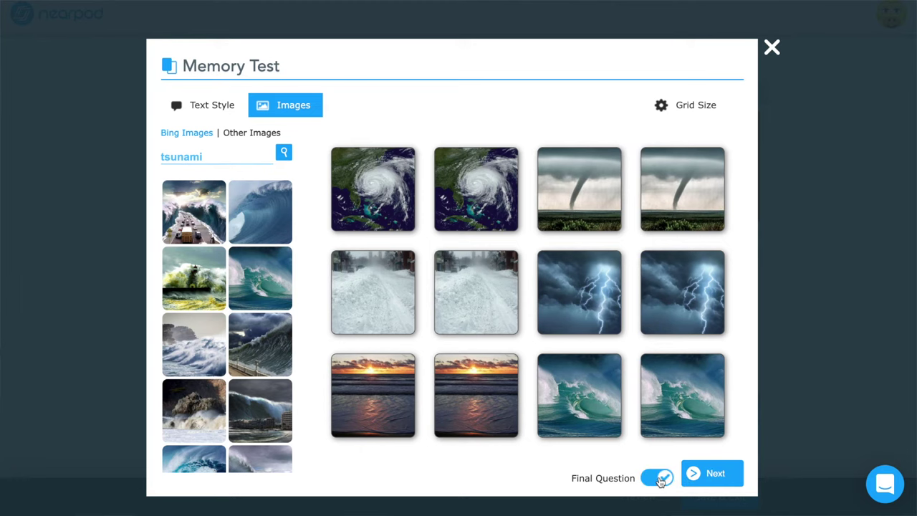
# Step: Move on to the final question and start typing 'Wha'
pyautogui.click(709, 476)
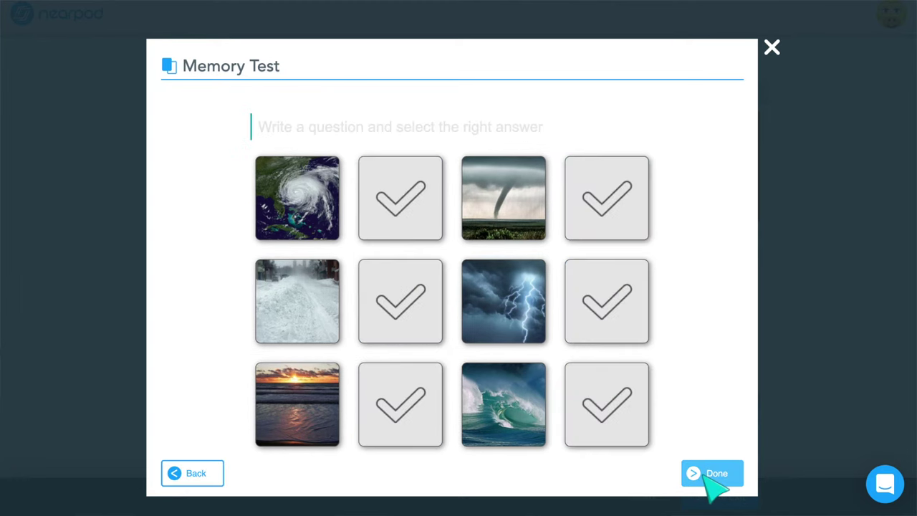
pyautogui.click(487, 136)
pyautogui.write('Wha')
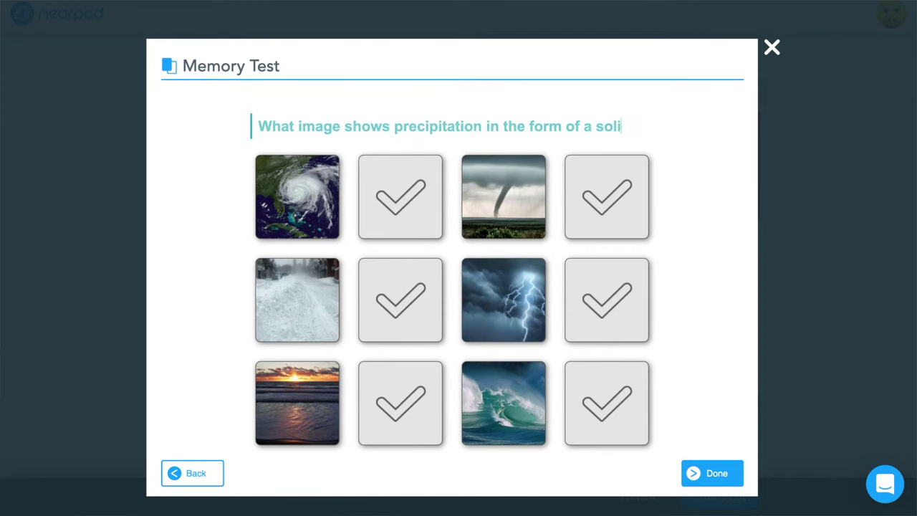
# Step: Mark the snow image as the correct answer and play the memory game preview to completion
pyautogui.click(398, 307)
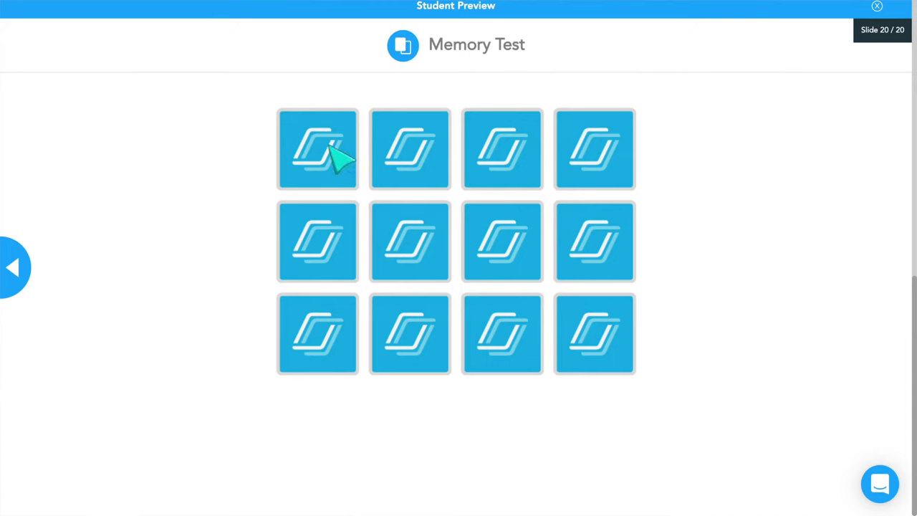
pyautogui.click(465, 258)
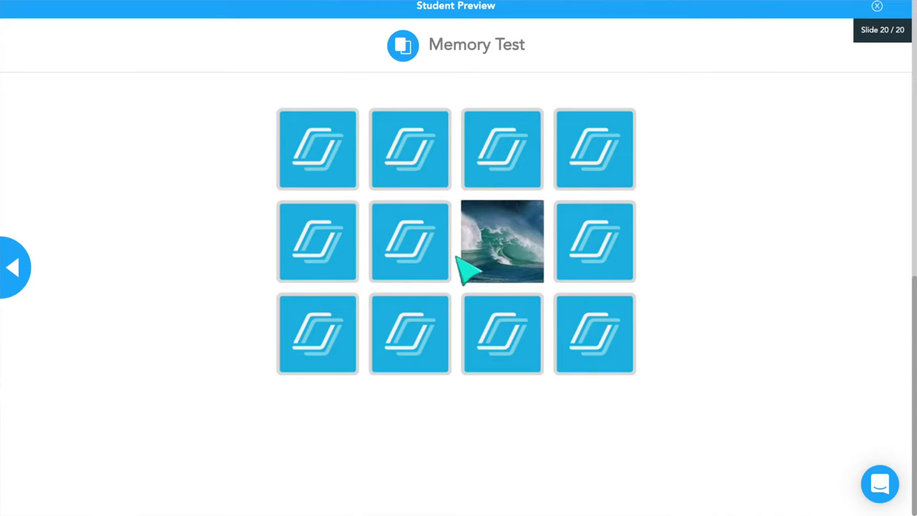
pyautogui.click(410, 334)
pyautogui.click(605, 154)
pyautogui.click(317, 322)
pyautogui.click(326, 152)
pyautogui.click(594, 308)
pyautogui.click(566, 144)
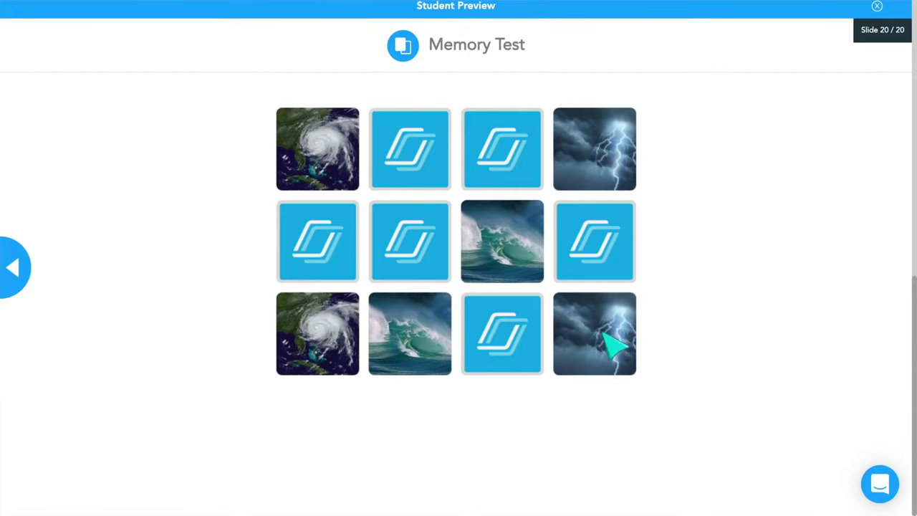
pyautogui.click(317, 241)
pyautogui.click(410, 242)
pyautogui.click(594, 241)
pyautogui.click(501, 333)
pyautogui.click(497, 147)
pyautogui.click(409, 149)
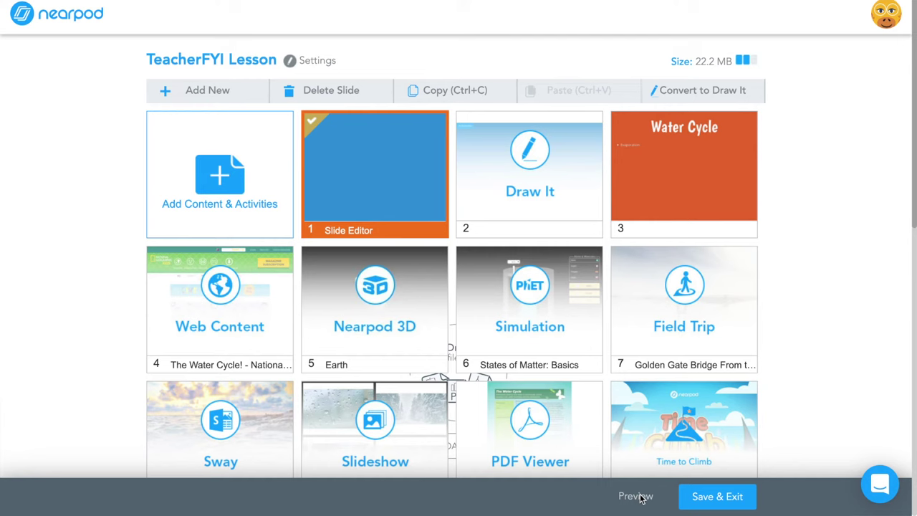
# Step: Step through every slide of the lesson in Student Preview
pyautogui.click(635, 495)
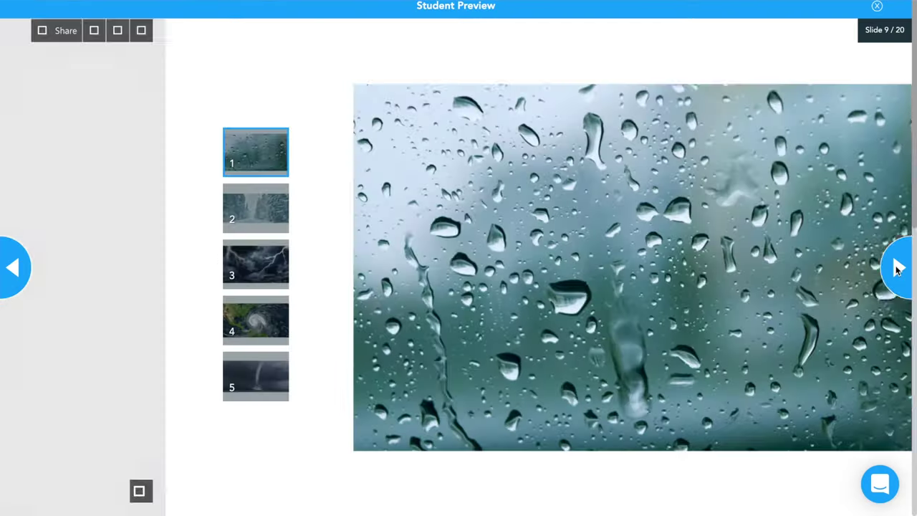
pyautogui.click(893, 266)
pyautogui.click(894, 266)
pyautogui.click(897, 268)
pyautogui.click(898, 269)
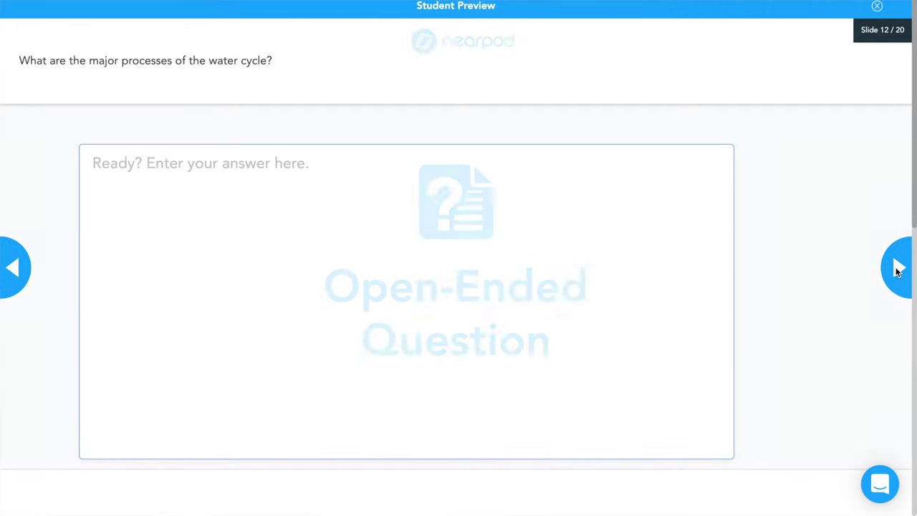
pyautogui.click(898, 268)
pyautogui.click(897, 268)
pyautogui.click(897, 269)
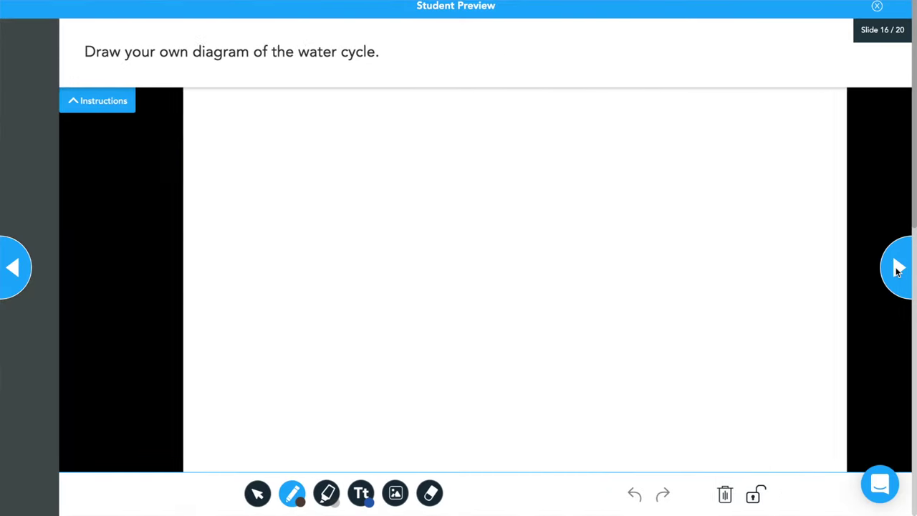
pyautogui.click(897, 268)
pyautogui.click(898, 269)
pyautogui.click(898, 269)
pyautogui.click(897, 268)
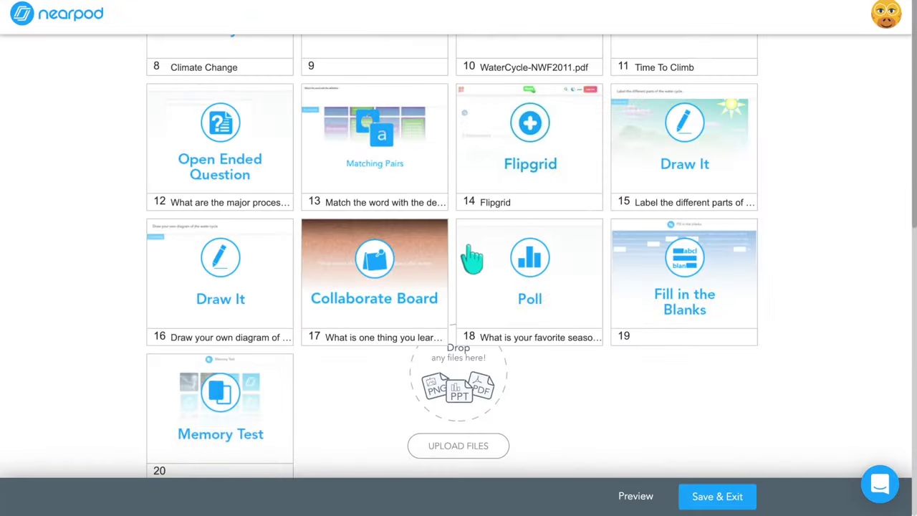
# Step: Move the Field Trip slide to position 9
pyautogui.moveTo(470, 255); pyautogui.dragTo(374, 129)
pyautogui.moveTo(220, 244); pyautogui.dragTo(444, 373)
pyautogui.scroll(5, 620, 229)
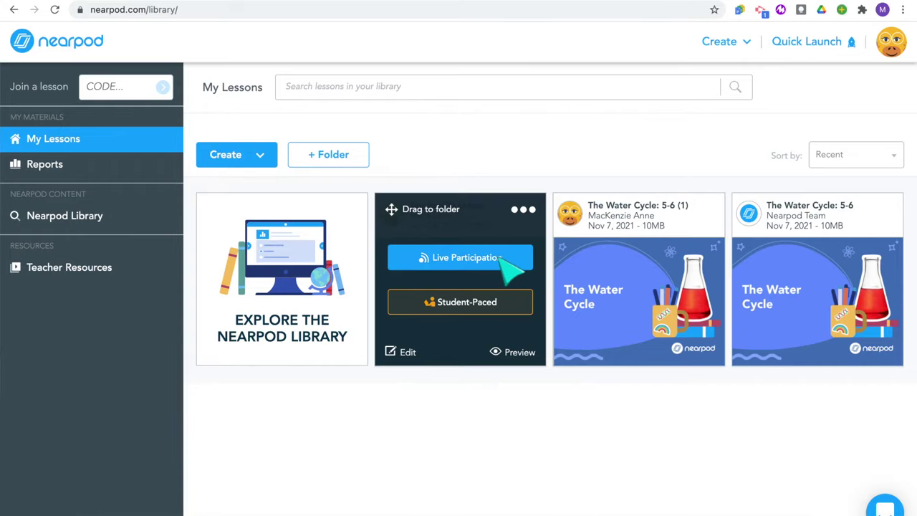
# Step: Launch The Water Cycle lesson as a Live Participation session
pyautogui.click(501, 259)
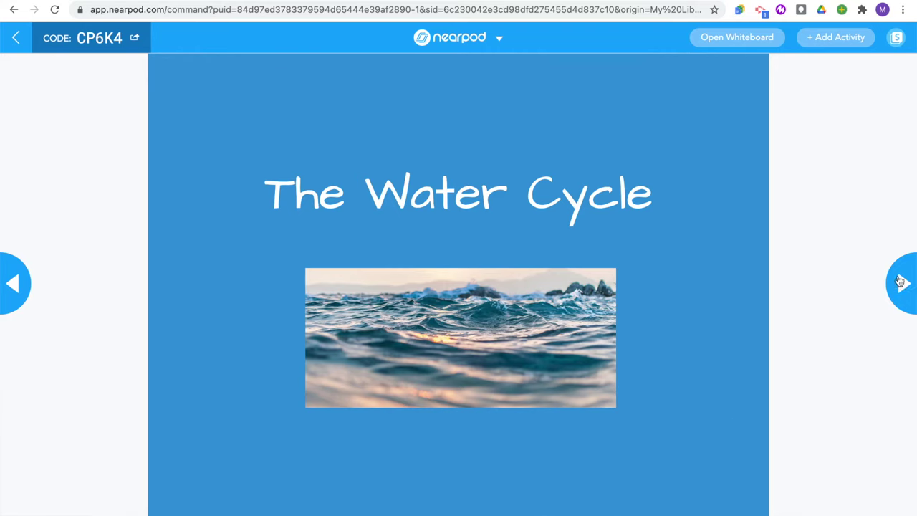
# Step: Advance to the Draw It slide, write '30 x 4 =' on a class whiteboard, then show quick activities
pyautogui.click(903, 285)
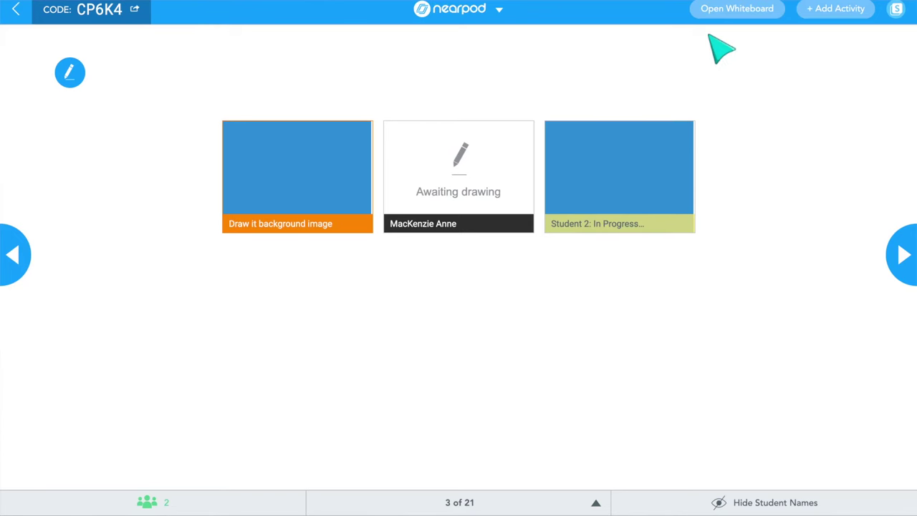
pyautogui.click(745, 10)
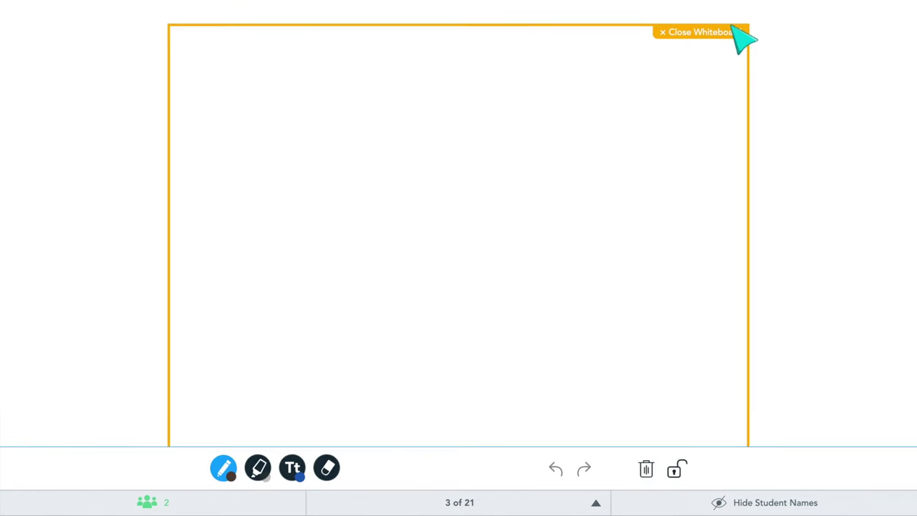
pyautogui.moveTo(245, 102)
pyautogui.mouseDown()
pyautogui.moveTo(264, 98)
pyautogui.moveTo(259, 159)
pyautogui.moveTo(241, 156)
pyautogui.mouseUp()
pyautogui.moveTo(287, 101)
pyautogui.mouseDown()
pyautogui.moveTo(309, 151)
pyautogui.moveTo(307, 103)
pyautogui.moveTo(294, 116)
pyautogui.mouseUp()
pyautogui.moveTo(345, 103)
pyautogui.mouseDown()
pyautogui.moveTo(372, 146)
pyautogui.moveTo(349, 147)
pyautogui.mouseUp()
pyautogui.moveTo(390, 93)
pyautogui.mouseDown()
pyautogui.moveTo(423, 124)
pyautogui.moveTo(411, 152)
pyautogui.moveTo(456, 127)
pyautogui.moveTo(464, 143)
pyautogui.mouseUp()
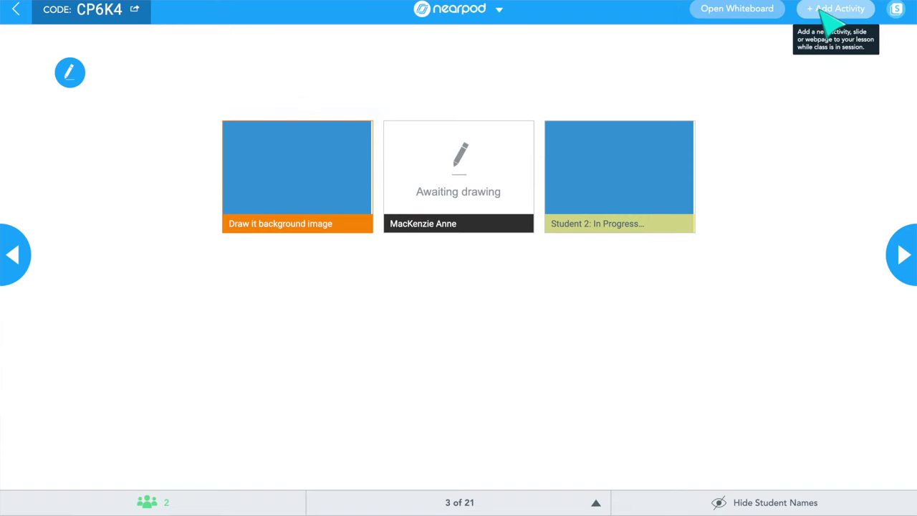
pyautogui.click(831, 14)
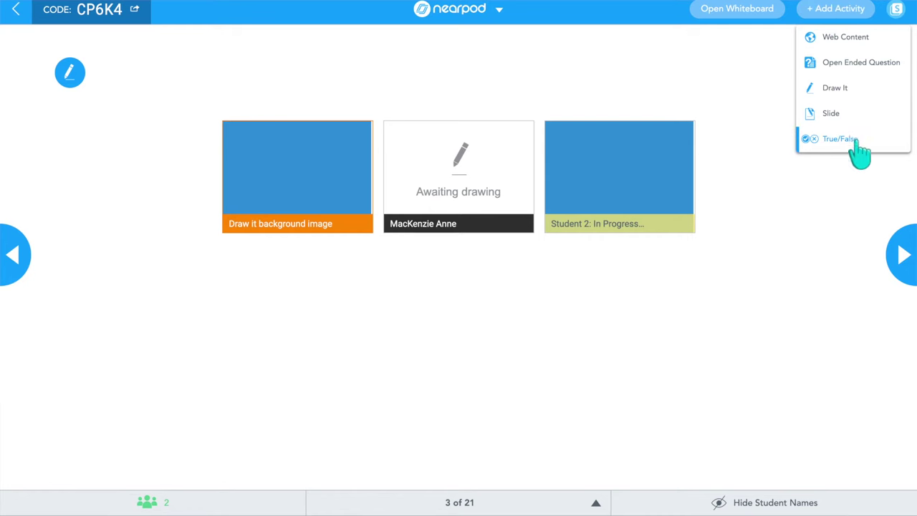
# Step: Check the Water Cycle and web content slides in student view, then return to teacher view
pyautogui.click(898, 8)
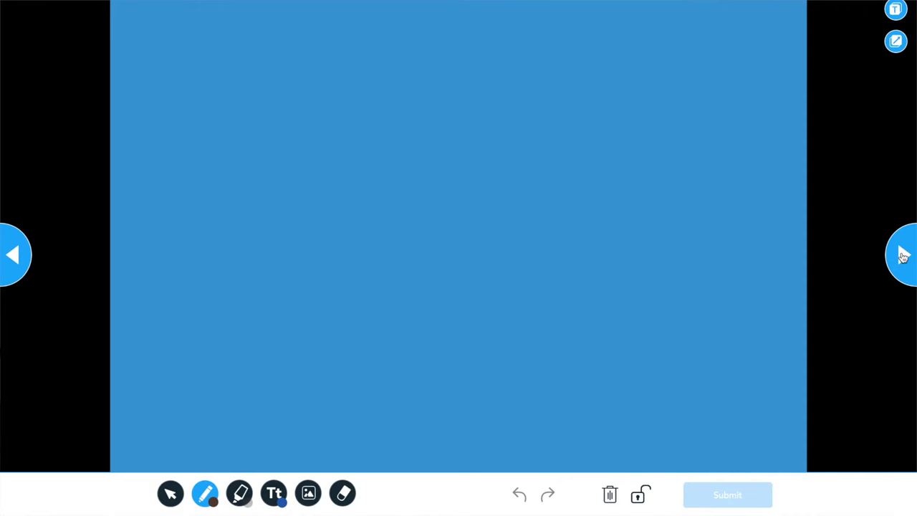
pyautogui.click(903, 257)
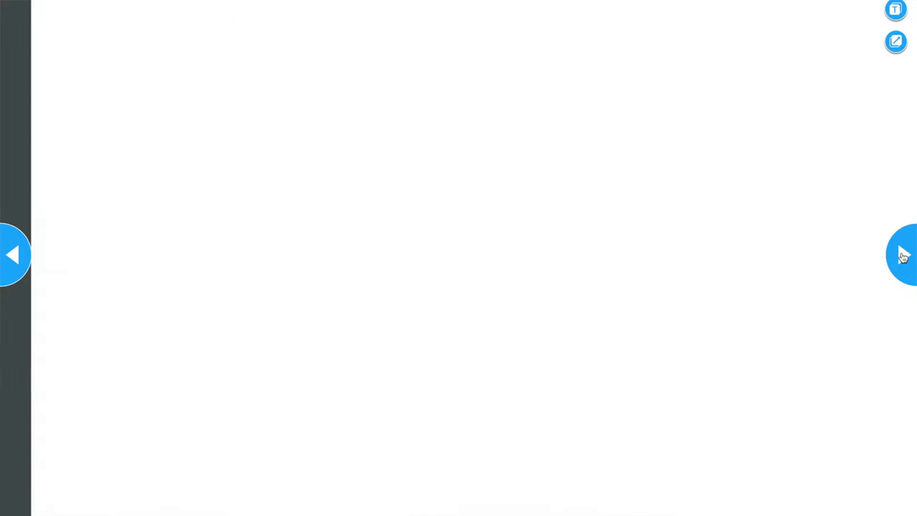
pyautogui.click(902, 257)
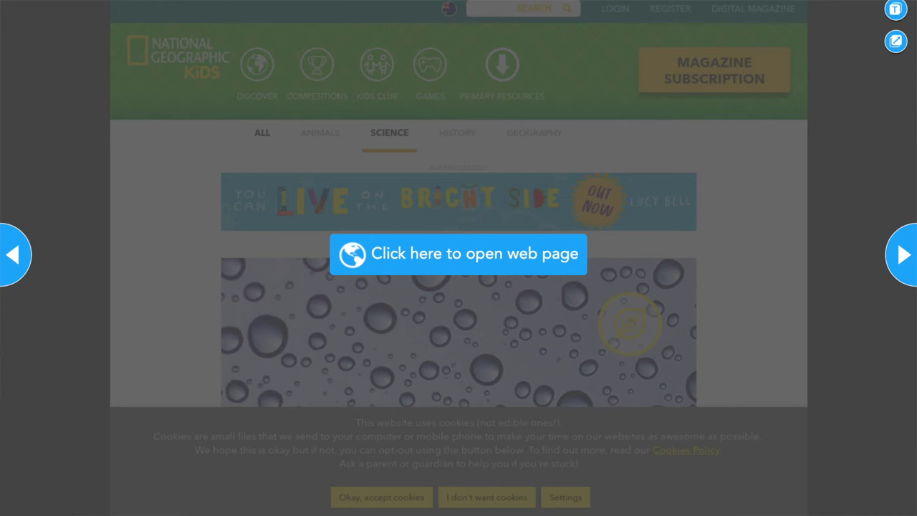
pyautogui.click(895, 10)
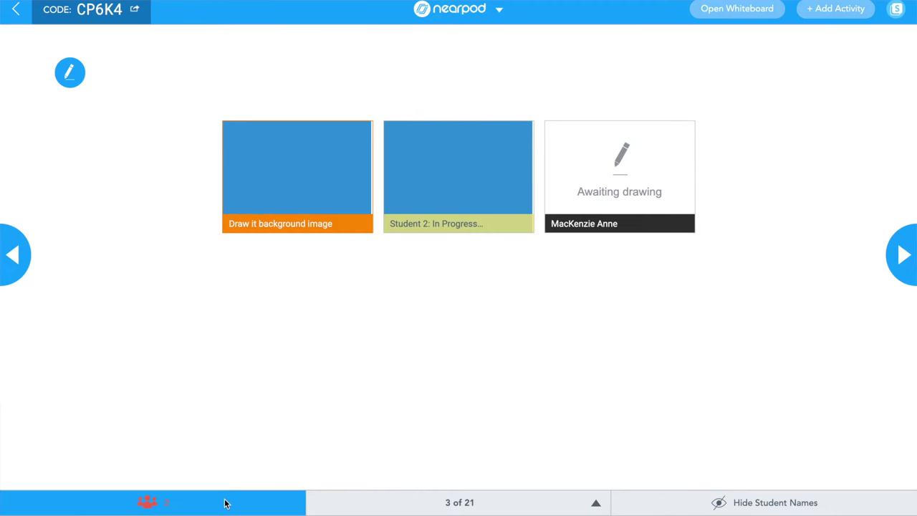
# Step: Hide student names, share one student's water cycle answer, and choose End session
pyautogui.click(224, 503)
pyautogui.click(680, 120)
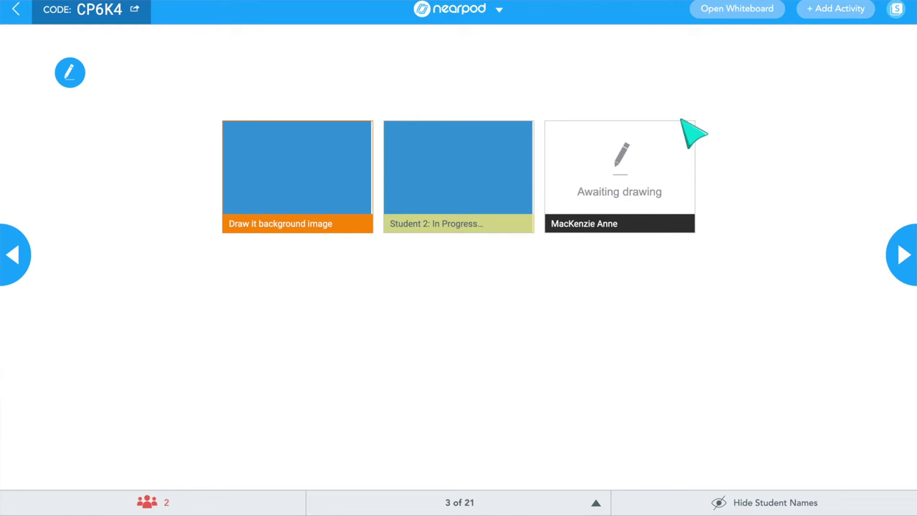
pyautogui.click(738, 505)
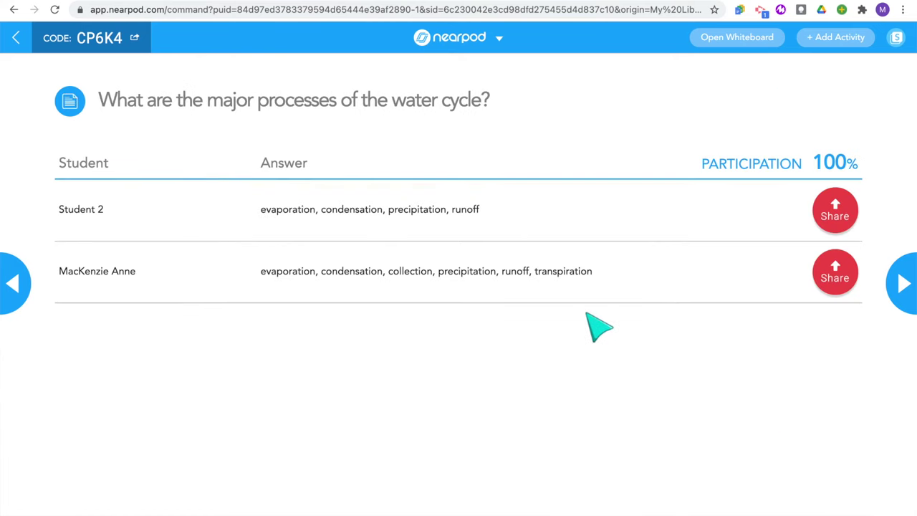
pyautogui.click(837, 276)
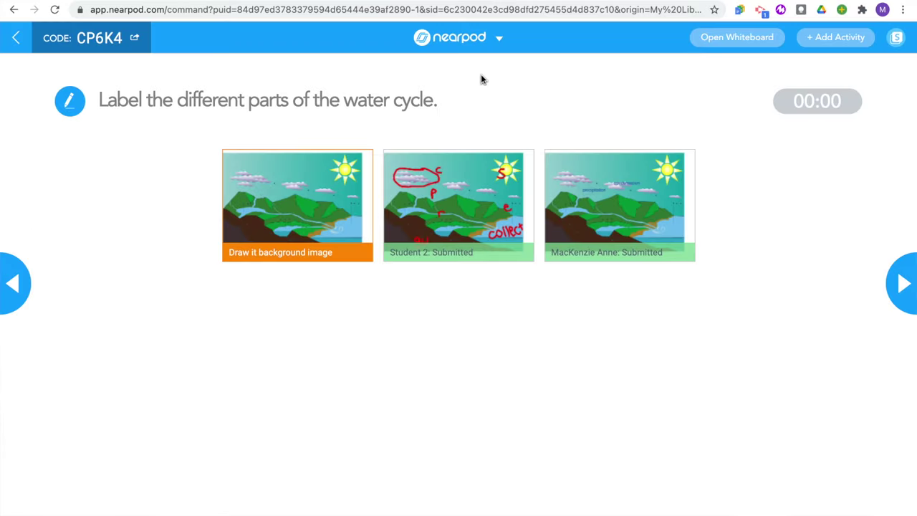
pyautogui.click(494, 41)
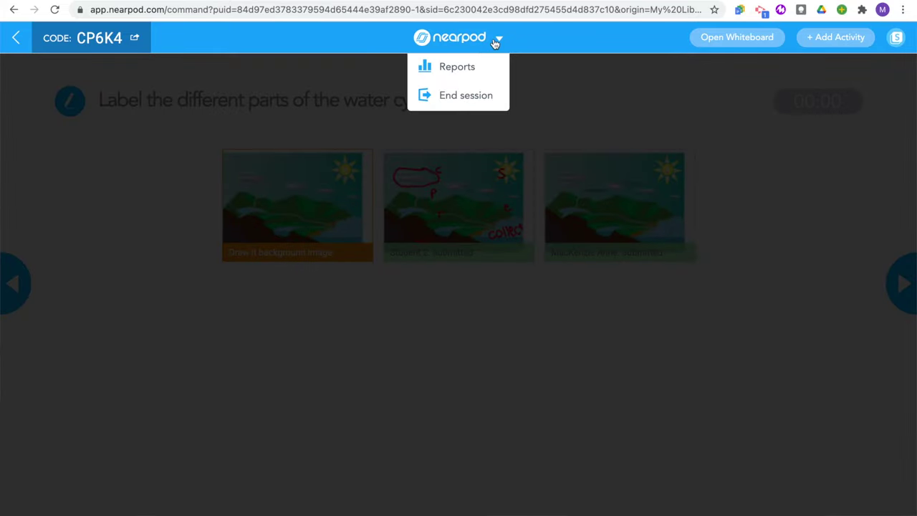
pyautogui.click(490, 100)
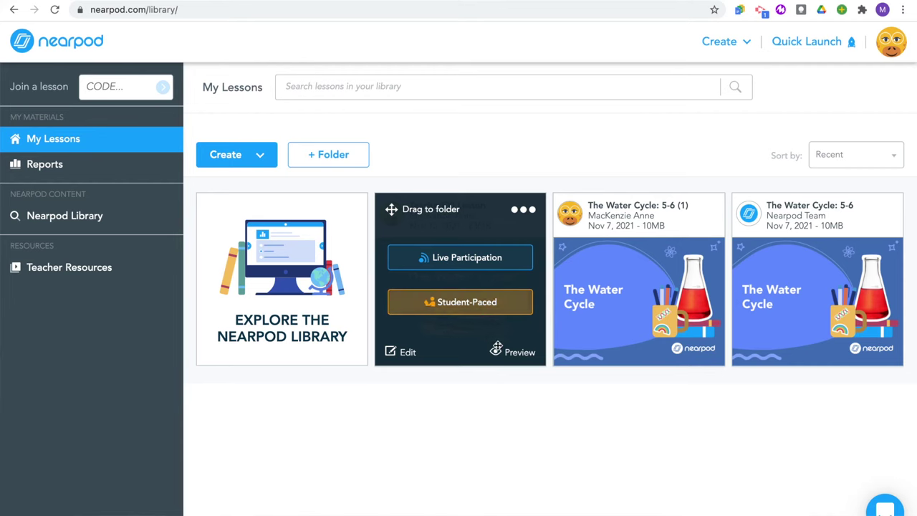
# Step: Launch the lesson student-paced with its join code valid until November 20
pyautogui.moveTo(528, 307)
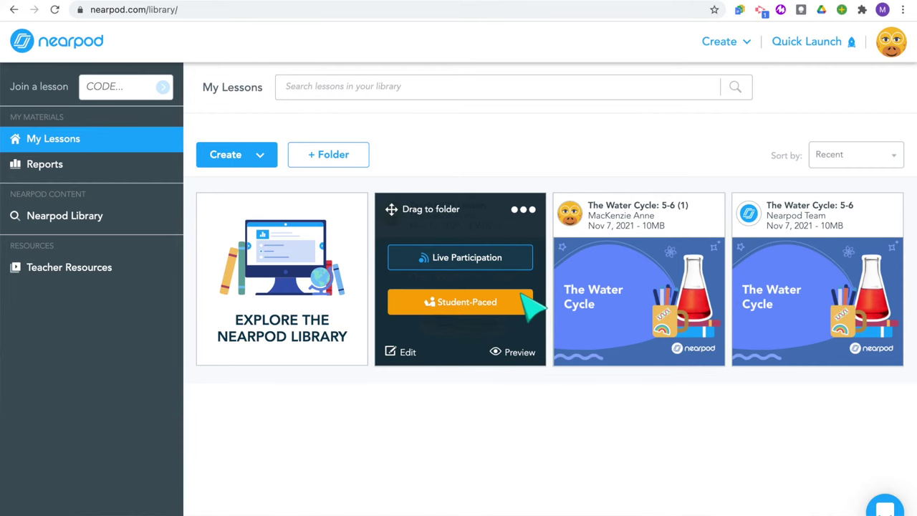
pyautogui.click(473, 315)
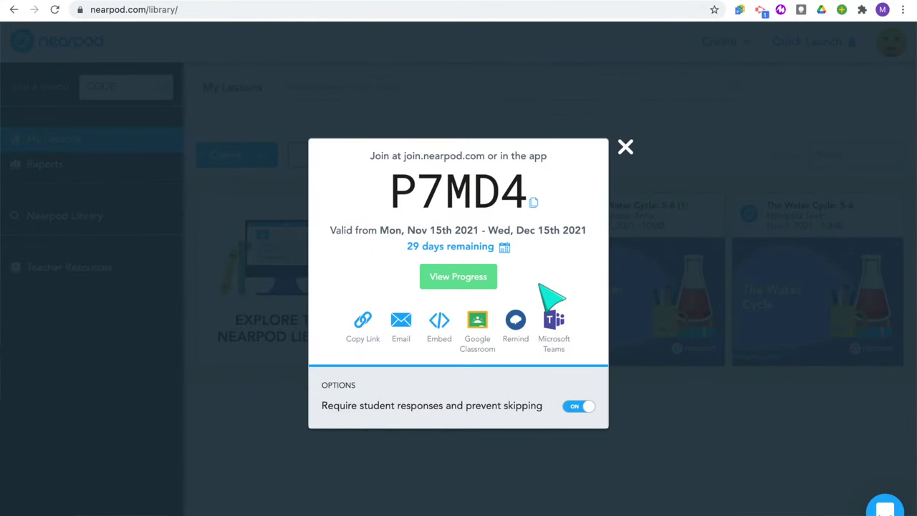
pyautogui.click(489, 251)
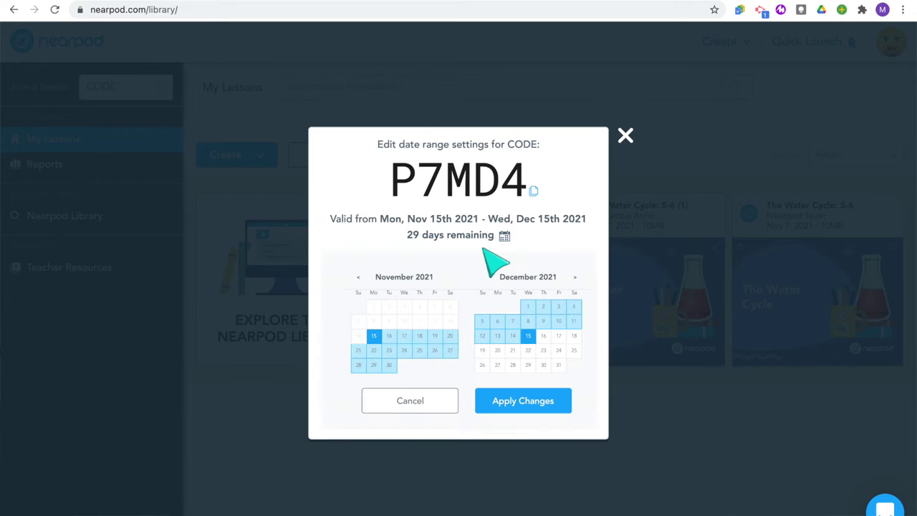
pyautogui.click(451, 338)
pyautogui.click(515, 406)
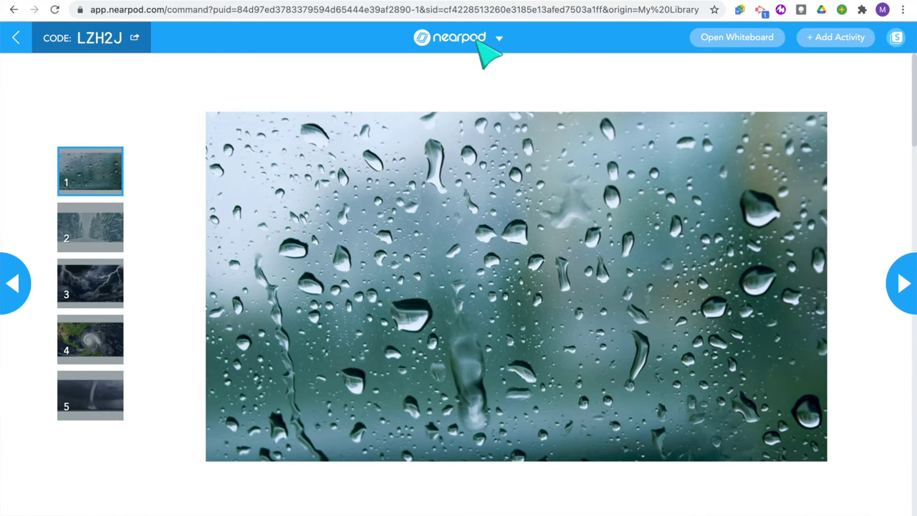
# Step: Request the session's assessment report by e-mail, then show the lesson's more-actions list
pyautogui.click(481, 43)
pyautogui.click(469, 68)
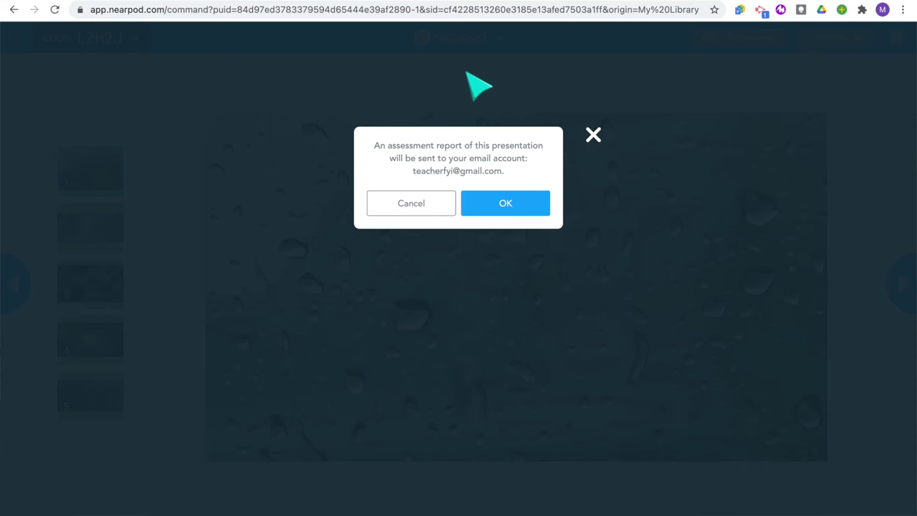
pyautogui.click(520, 203)
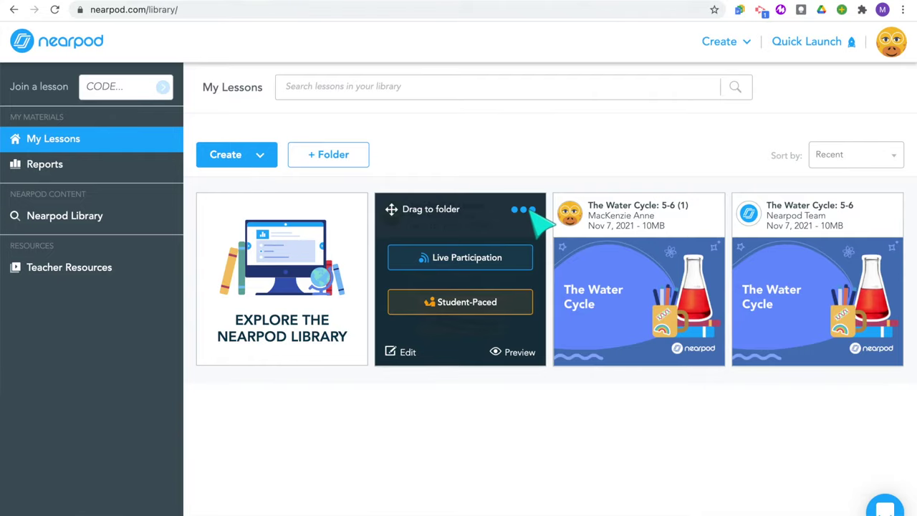
pyautogui.click(530, 210)
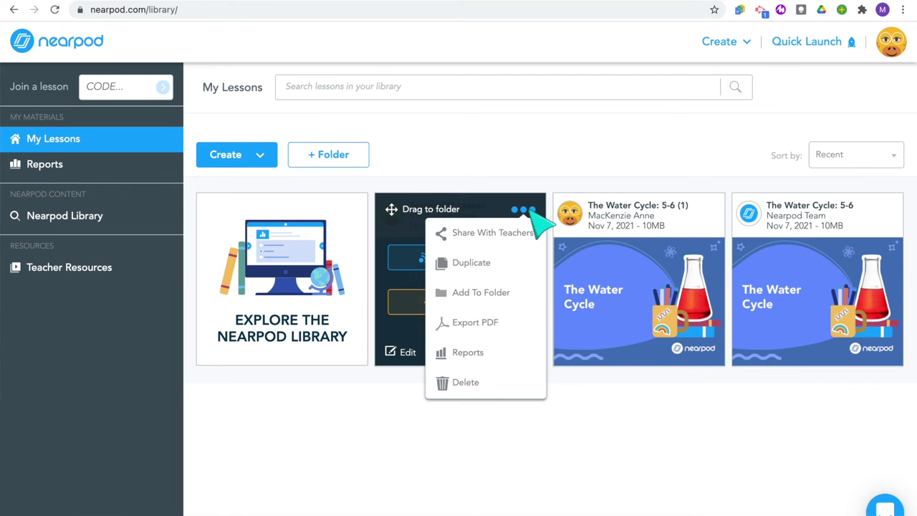
# Step: Open the report for the TeacherFYI Lesson's 7:48 pm session from Reports
pyautogui.click(467, 353)
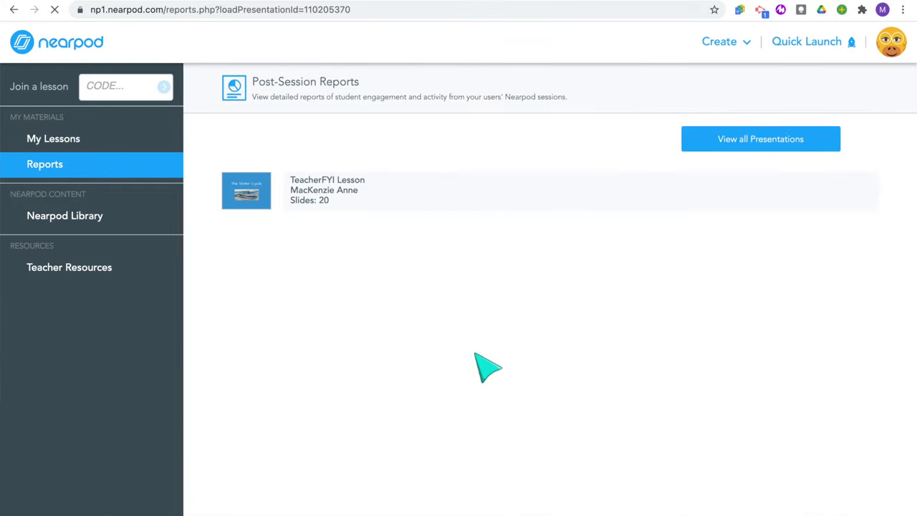
pyautogui.click(501, 197)
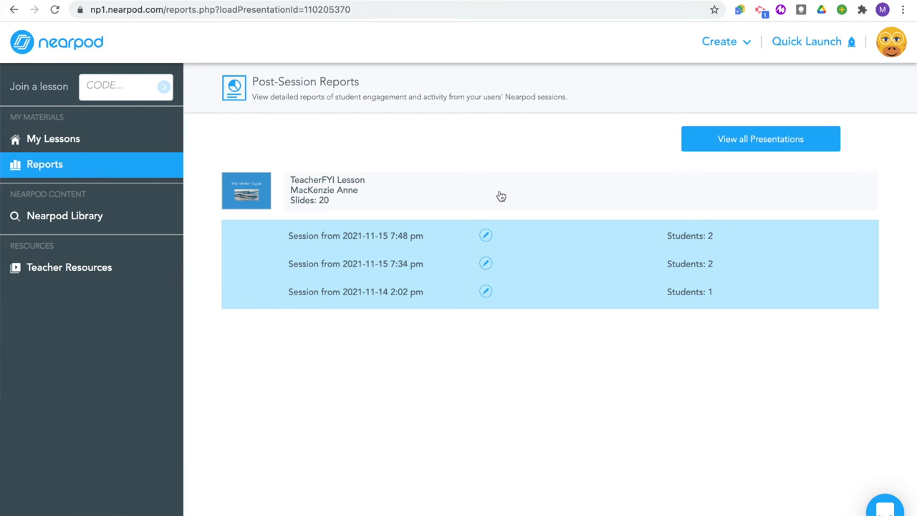
pyautogui.click(414, 240)
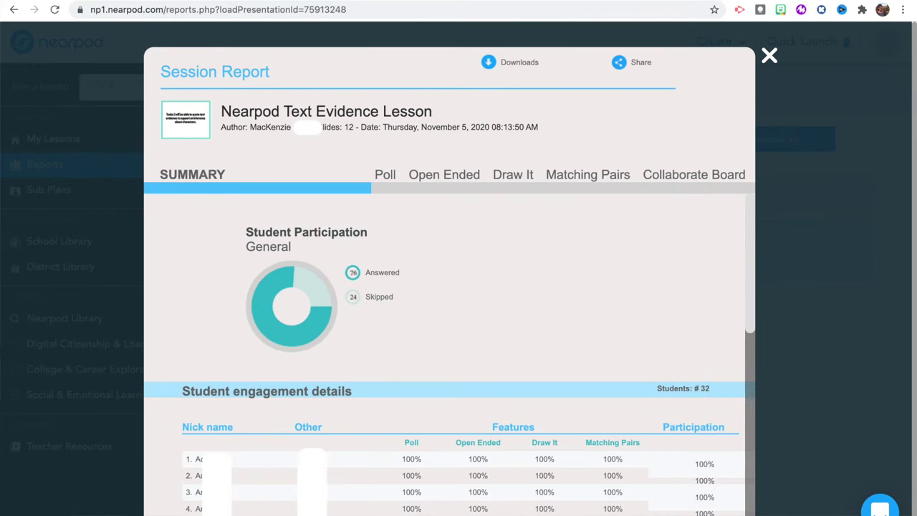
# Step: Review the Poll, Open Ended, Draw It, Matching Pairs and Collaborate Board results, enlarging one student drawing
pyautogui.click(385, 174)
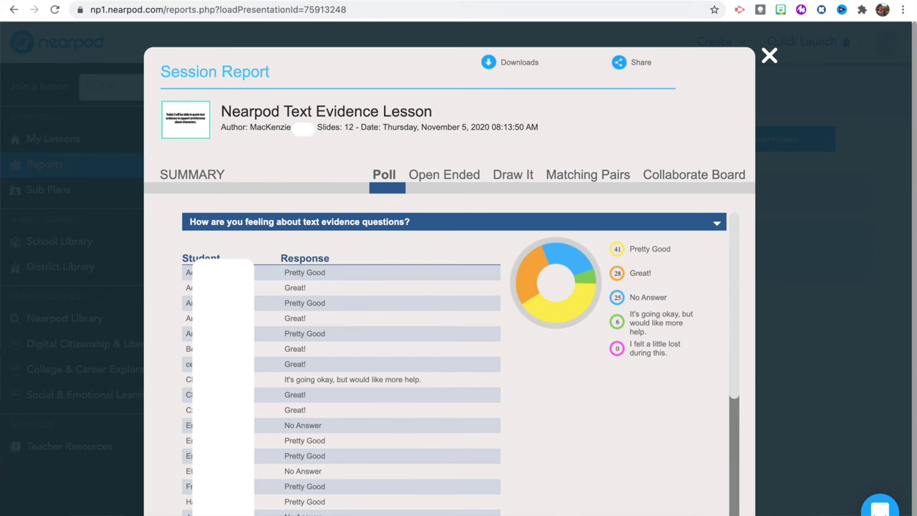
pyautogui.click(442, 174)
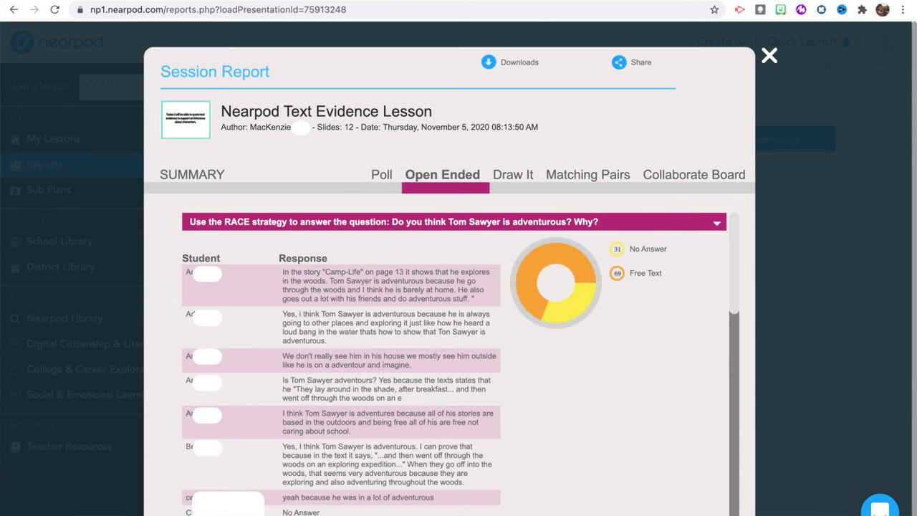
pyautogui.click(513, 174)
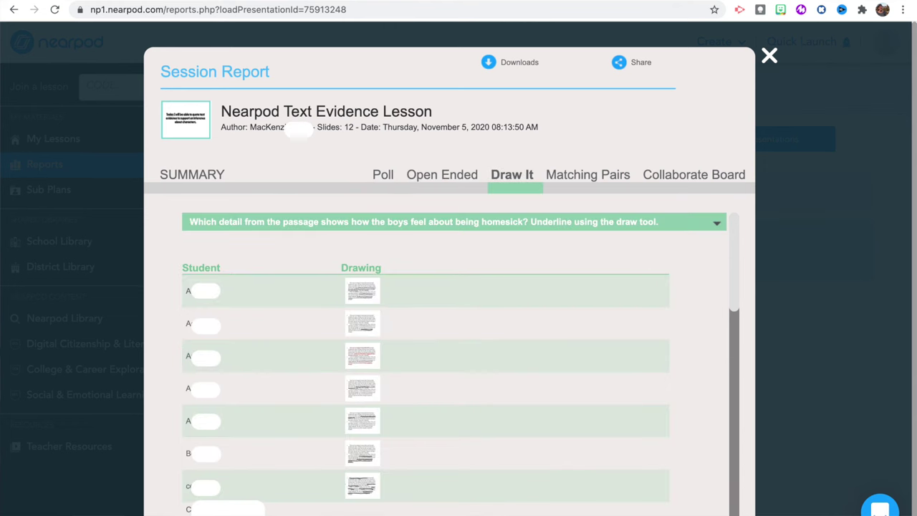
pyautogui.click(362, 452)
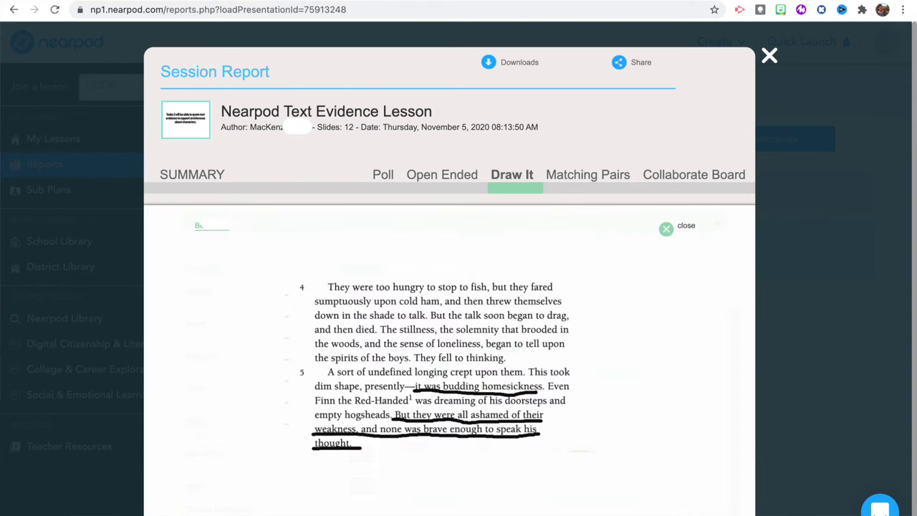
pyautogui.click(587, 174)
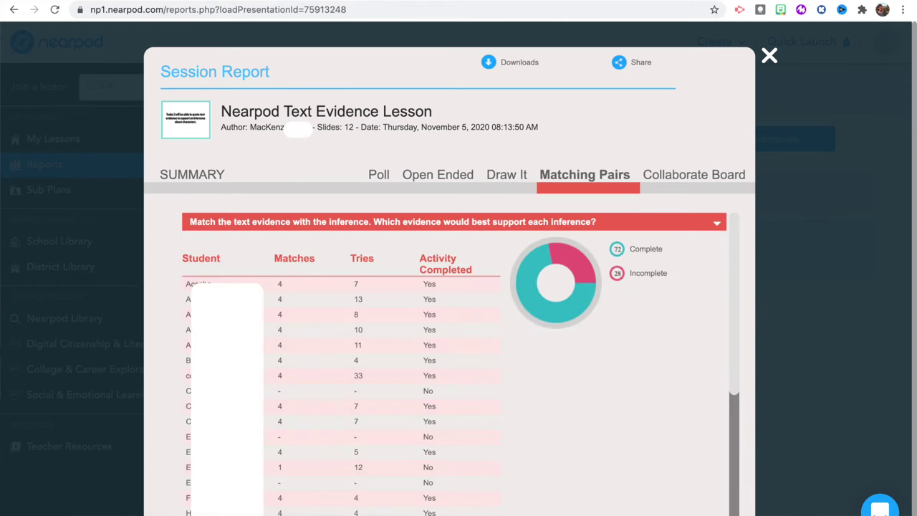
pyautogui.click(693, 174)
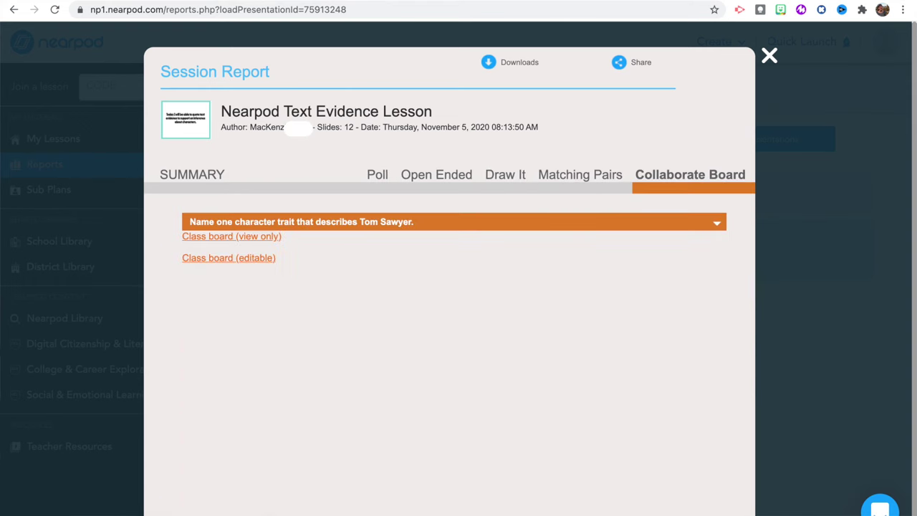